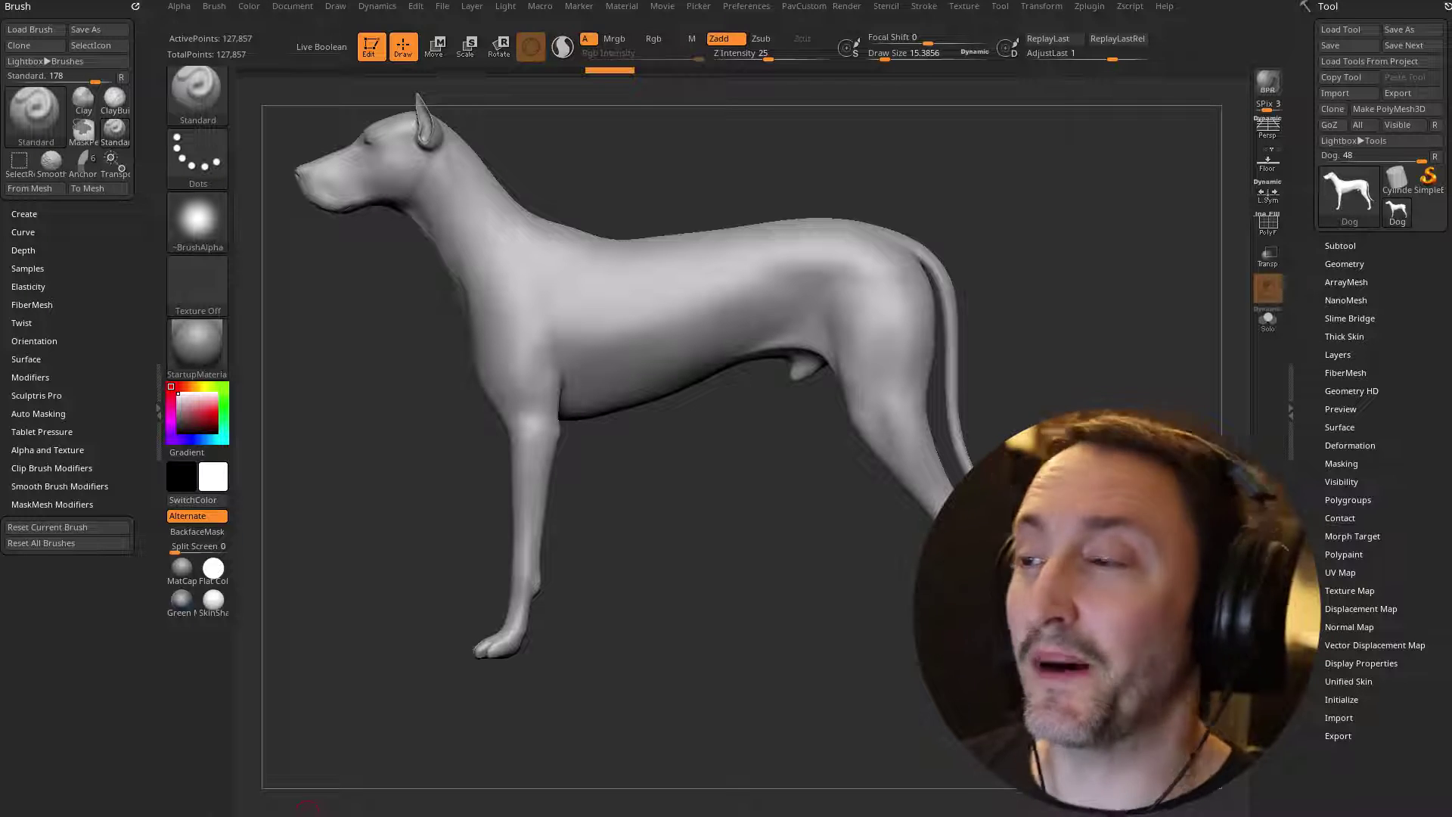
# - Open the "ZBrush 2023 - What's New?" playlist in the browser, look through its videos, and return to the dog model in ZBrush
pyautogui.moveTo(661, 813); pyautogui.dragTo(532, 81)
pyautogui.scroll(-2, 661, 413)
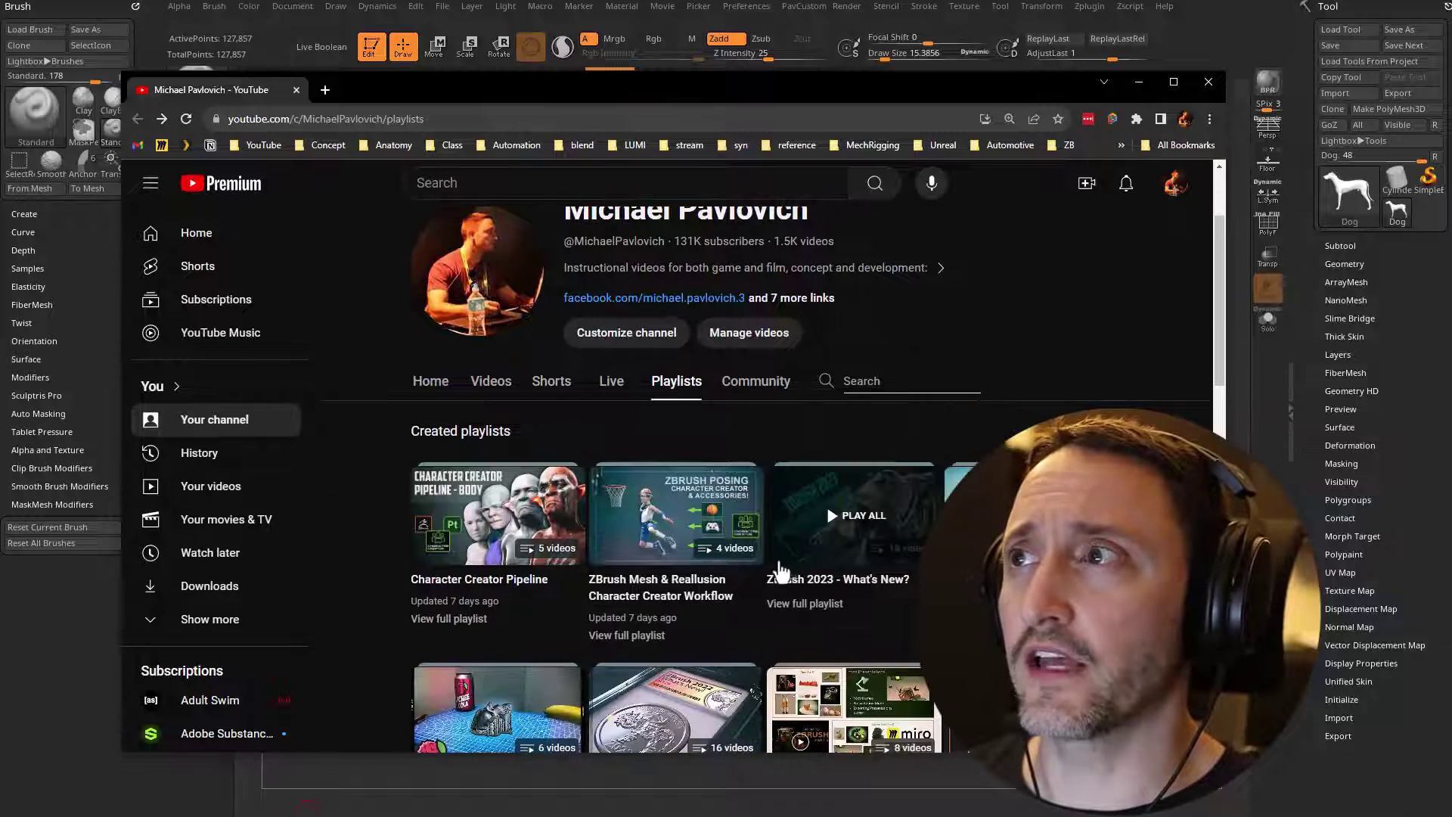
pyautogui.click(838, 601)
pyautogui.scroll(-6, 835, 611)
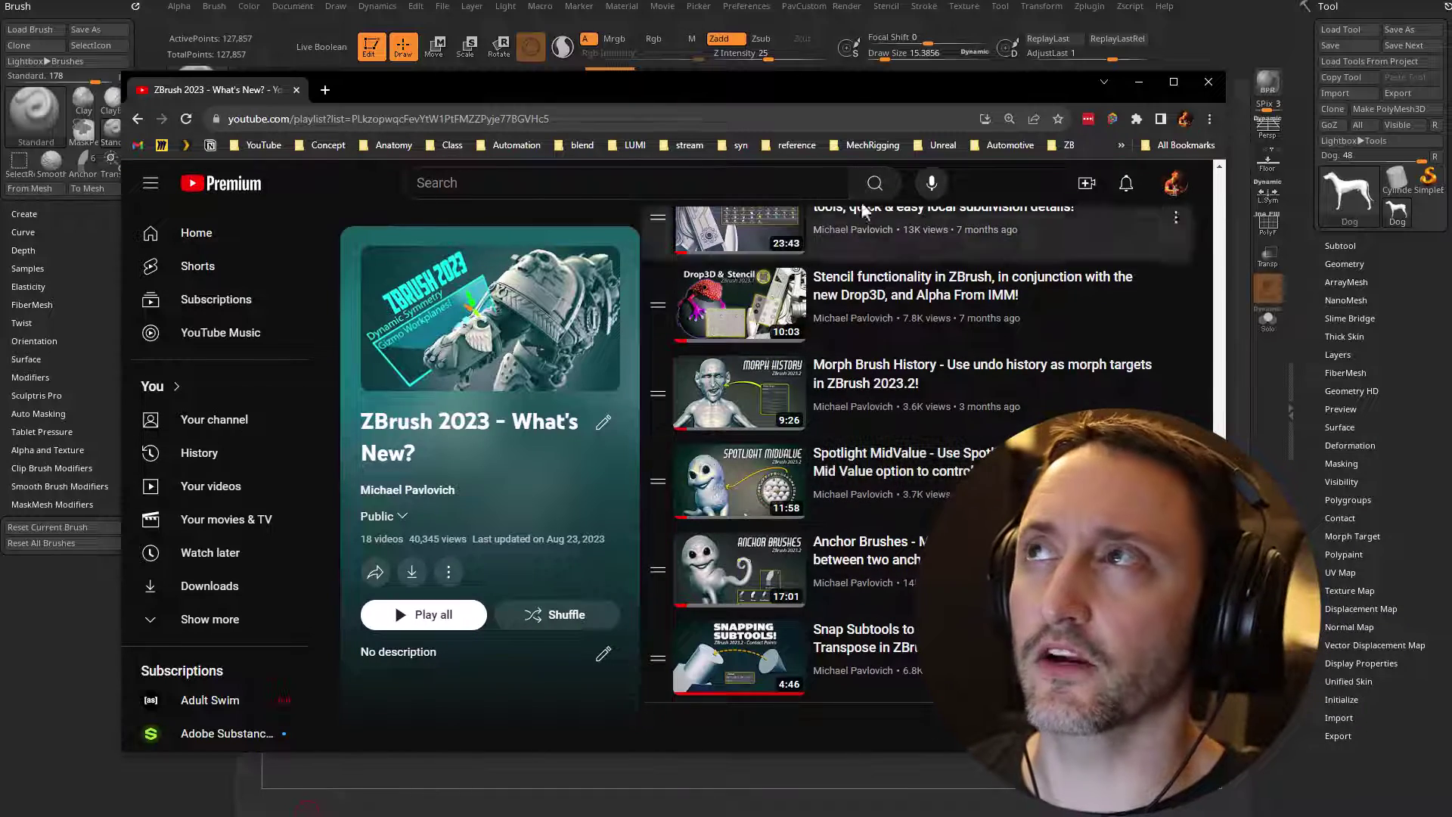
pyautogui.hotkey('alt', 'Tab')
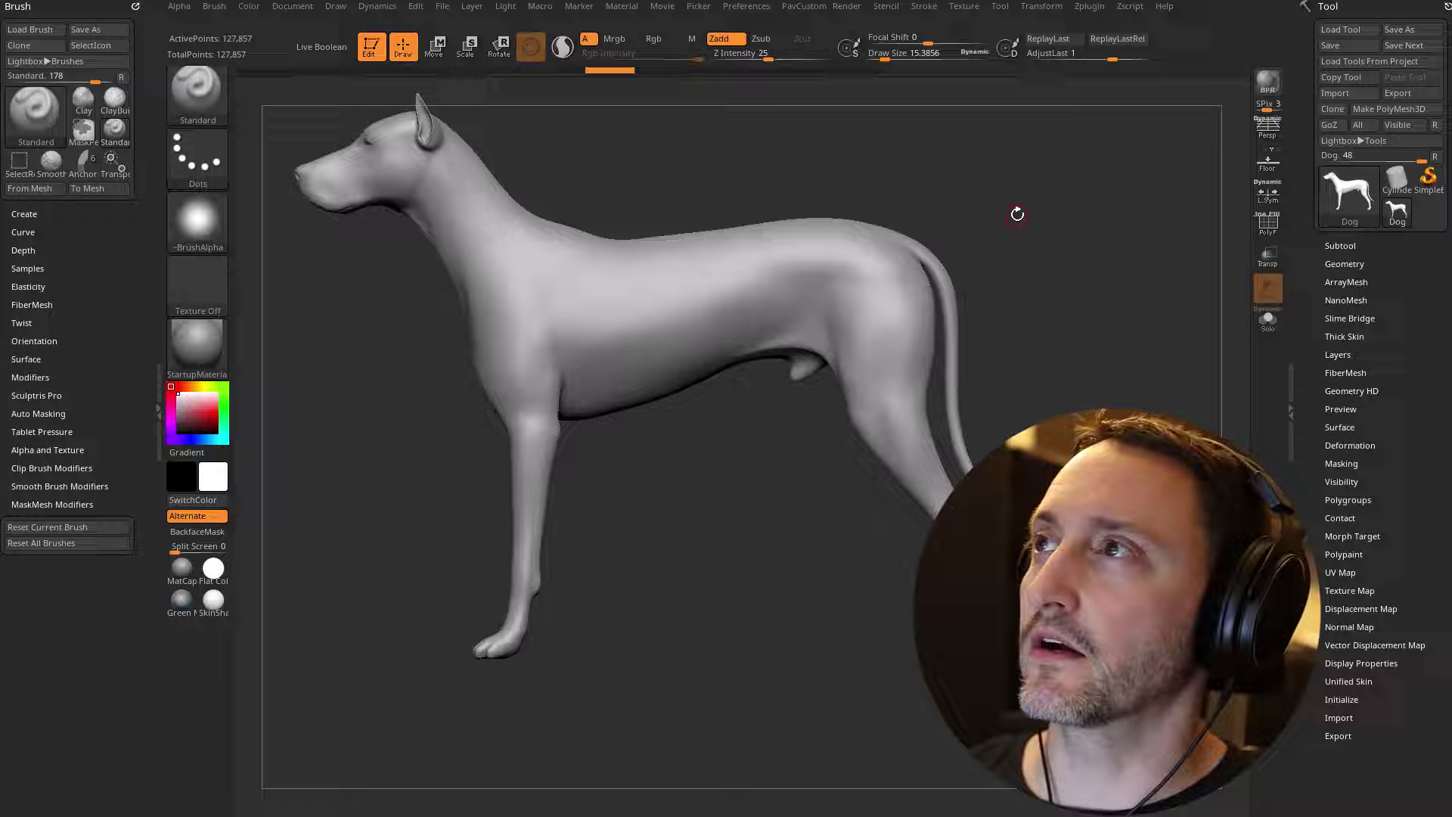
pyautogui.moveTo(1021, 199); pyautogui.dragTo(738, 505)
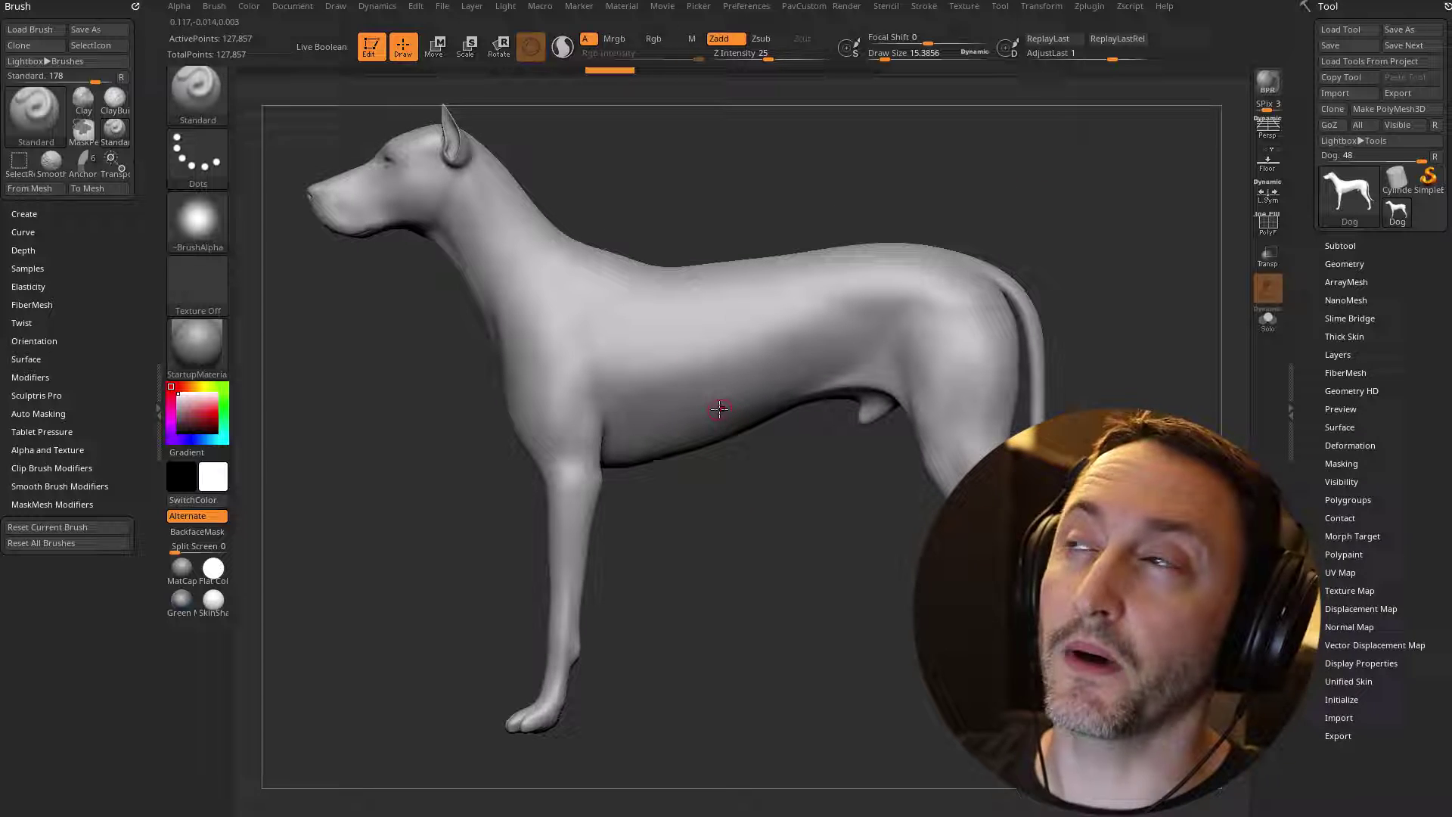
pyautogui.keyDown('alt'); pyautogui.moveTo(730, 512); pyautogui.dragTo(721, 526); pyautogui.keyUp('alt')
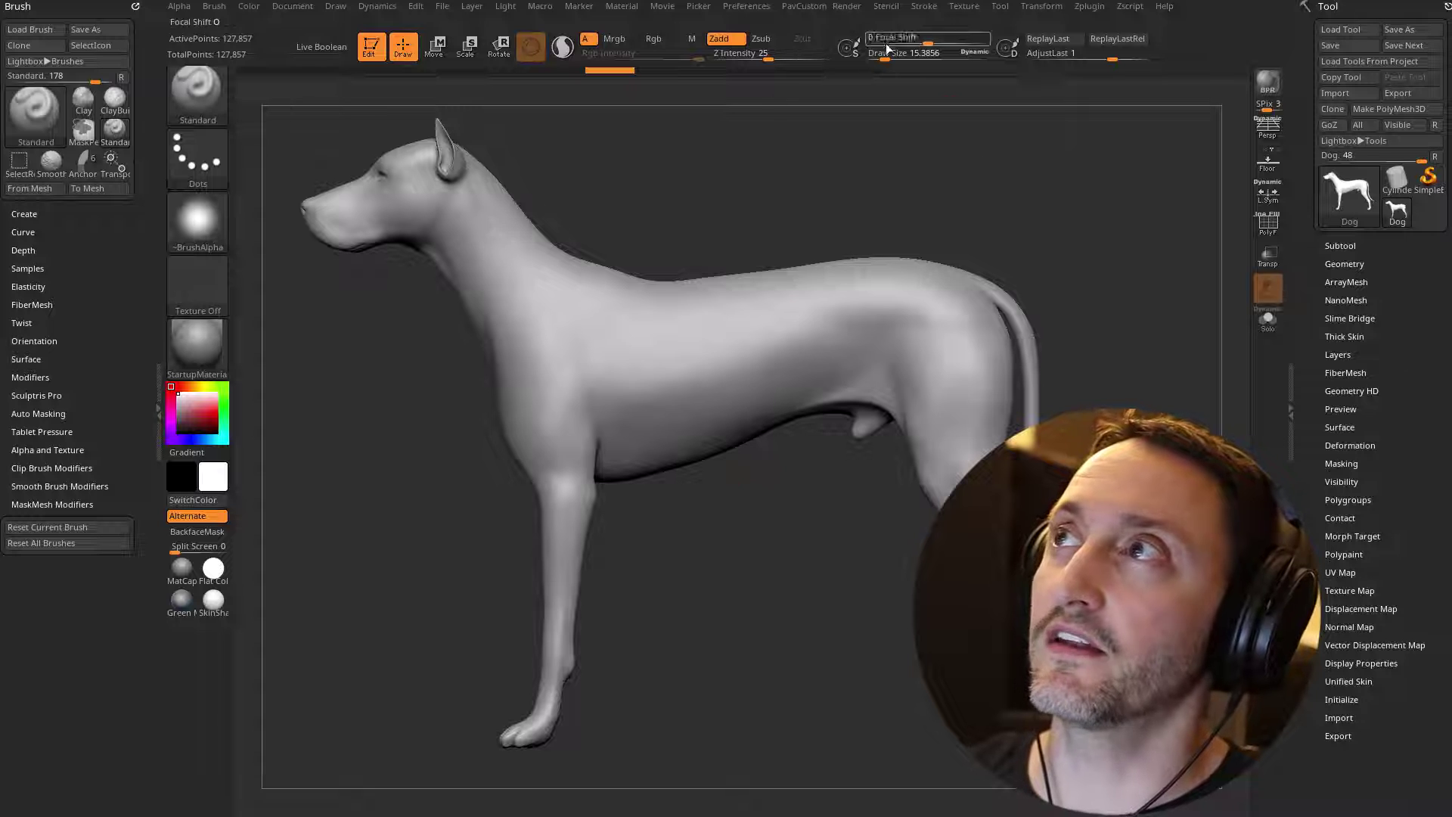
pyautogui.keyDown('alt'); pyautogui.moveTo(860, 194); pyautogui.dragTo(874, 173); pyautogui.keyUp('alt')
pyautogui.moveTo(762, 437); pyautogui.dragTo(739, 431)
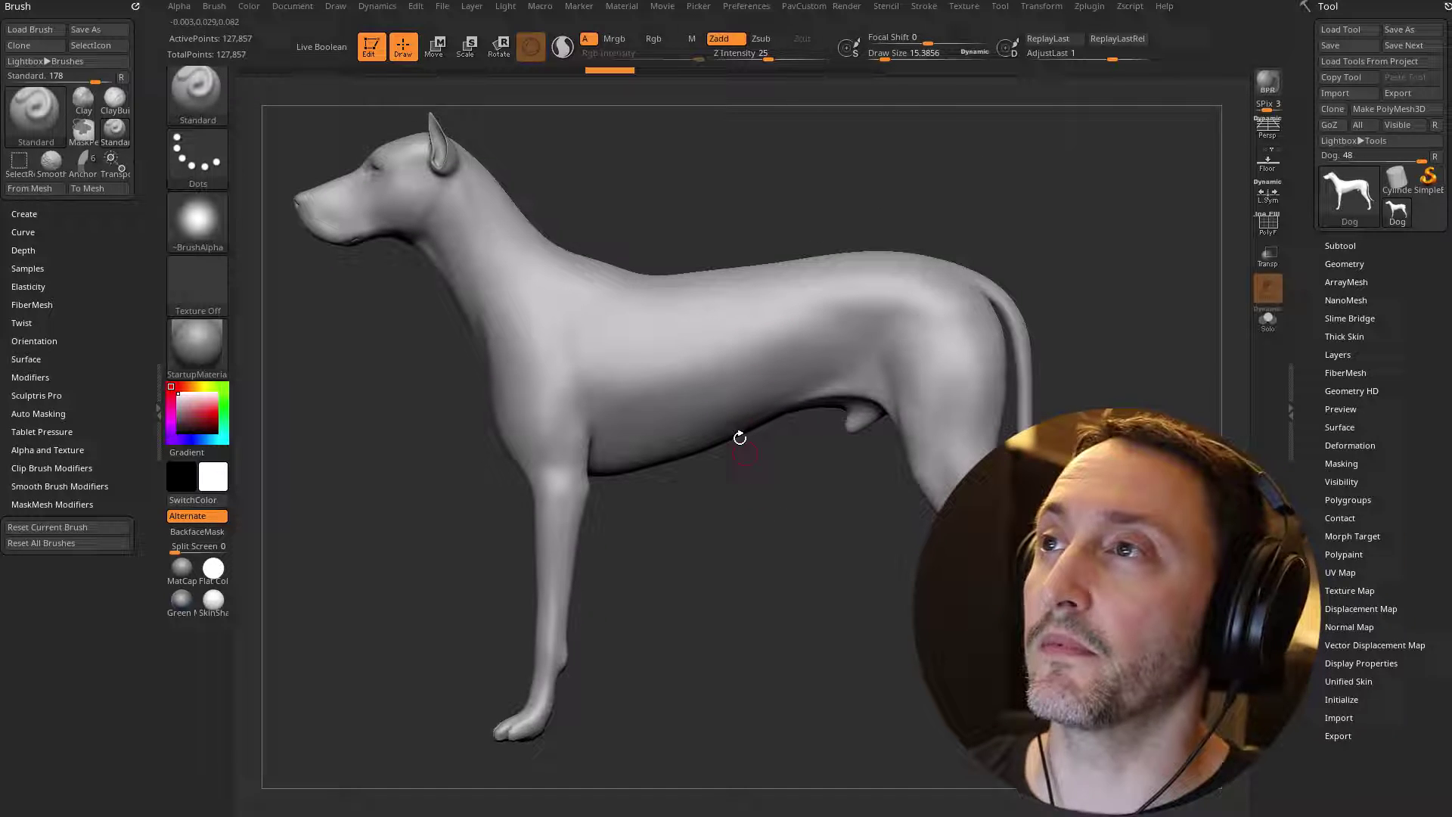
pyautogui.moveTo(645, 214); pyautogui.dragTo(718, 228)
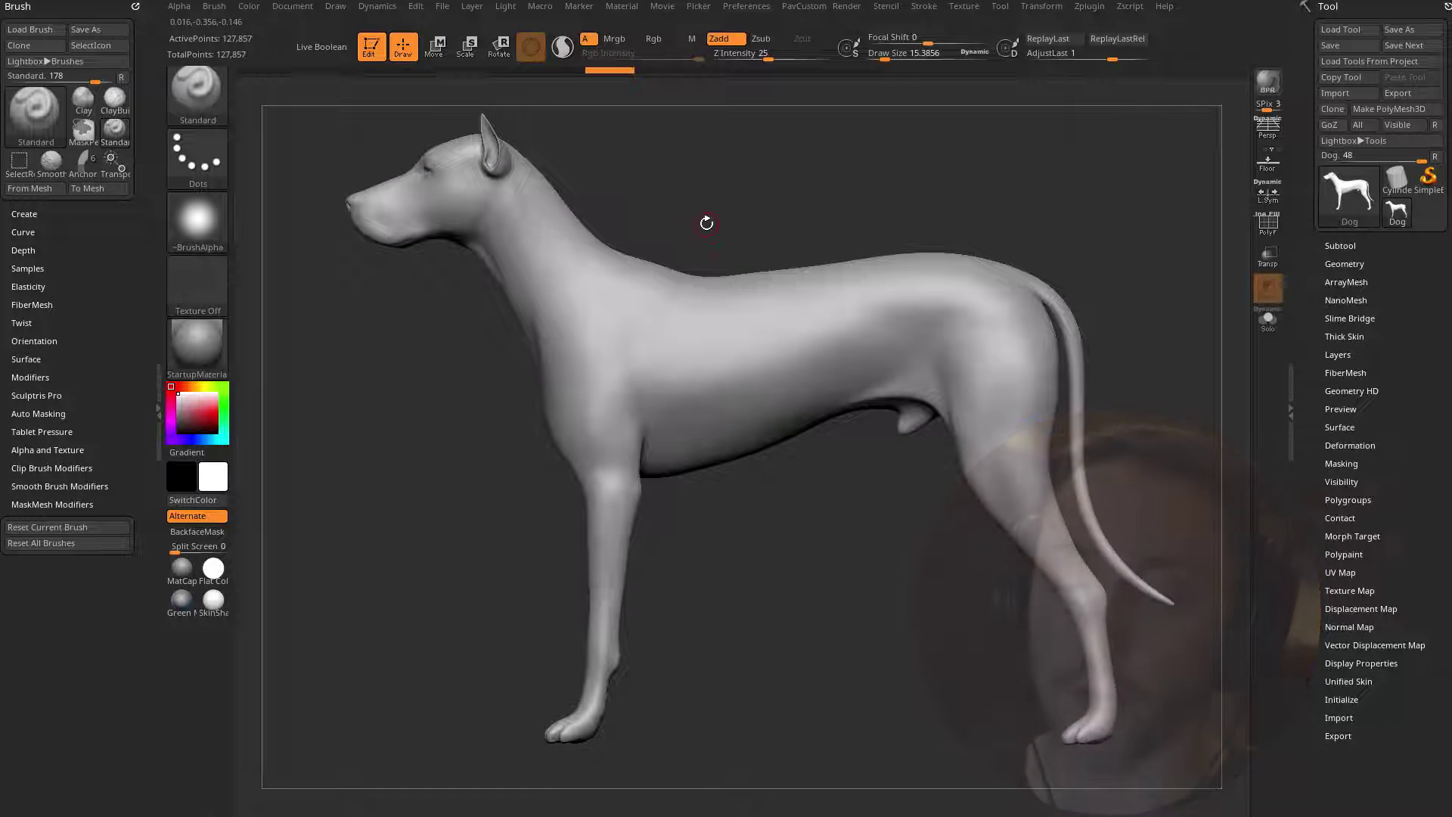
# - Select the Anchors brush, look through its modes, and set it to Rotate
pyautogui.press('b')
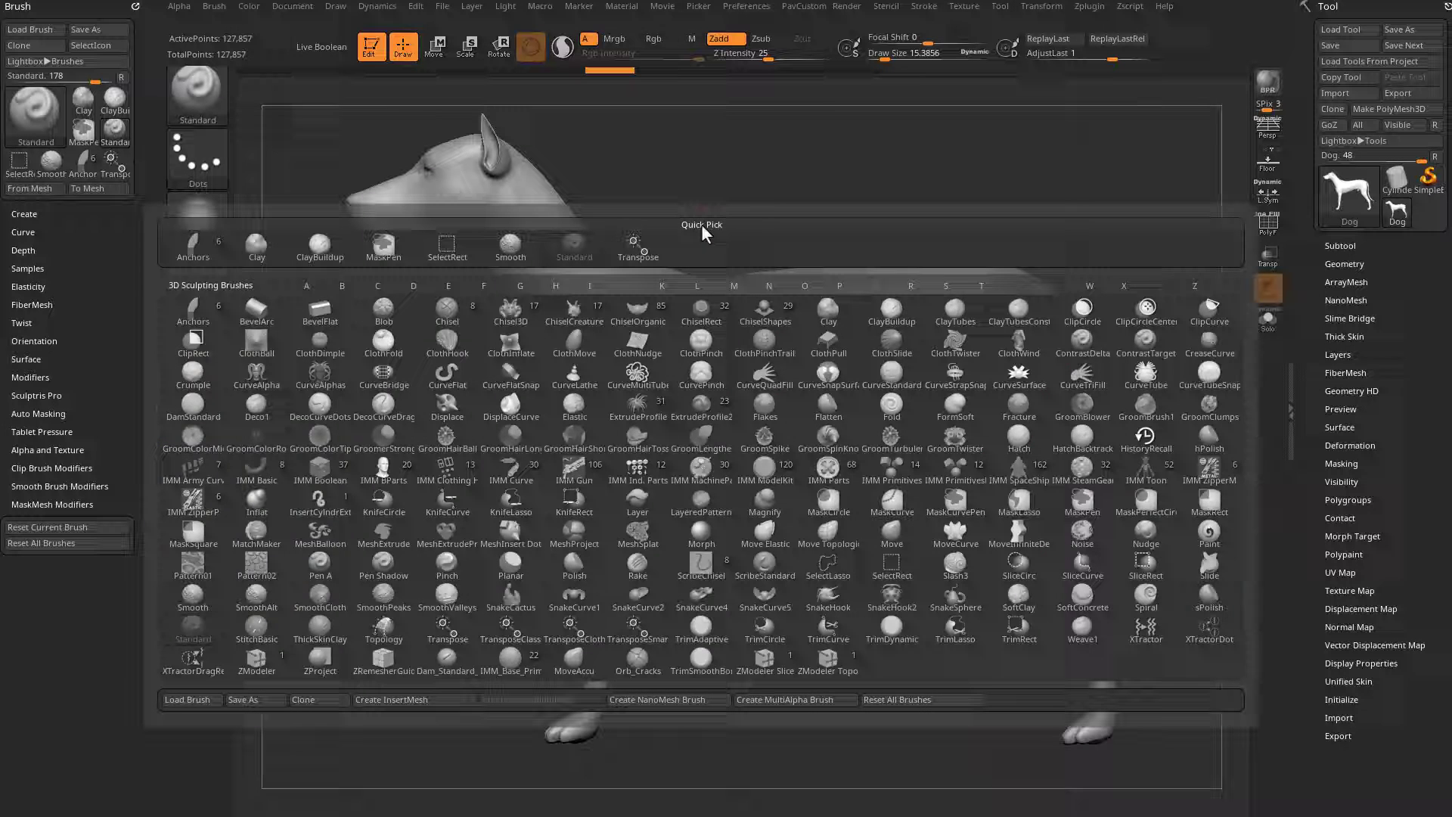
pyautogui.press('a')
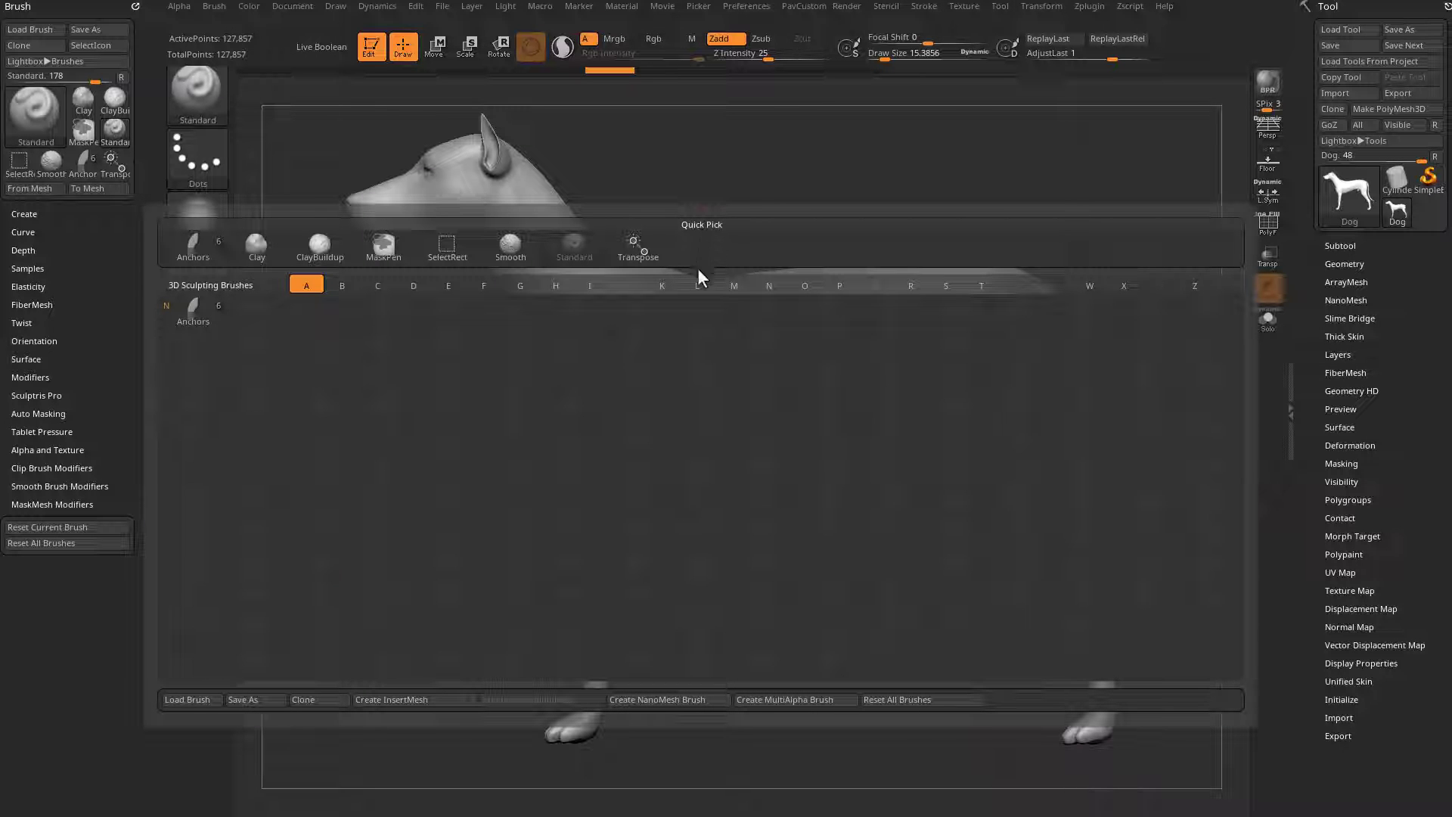
pyautogui.click(198, 312)
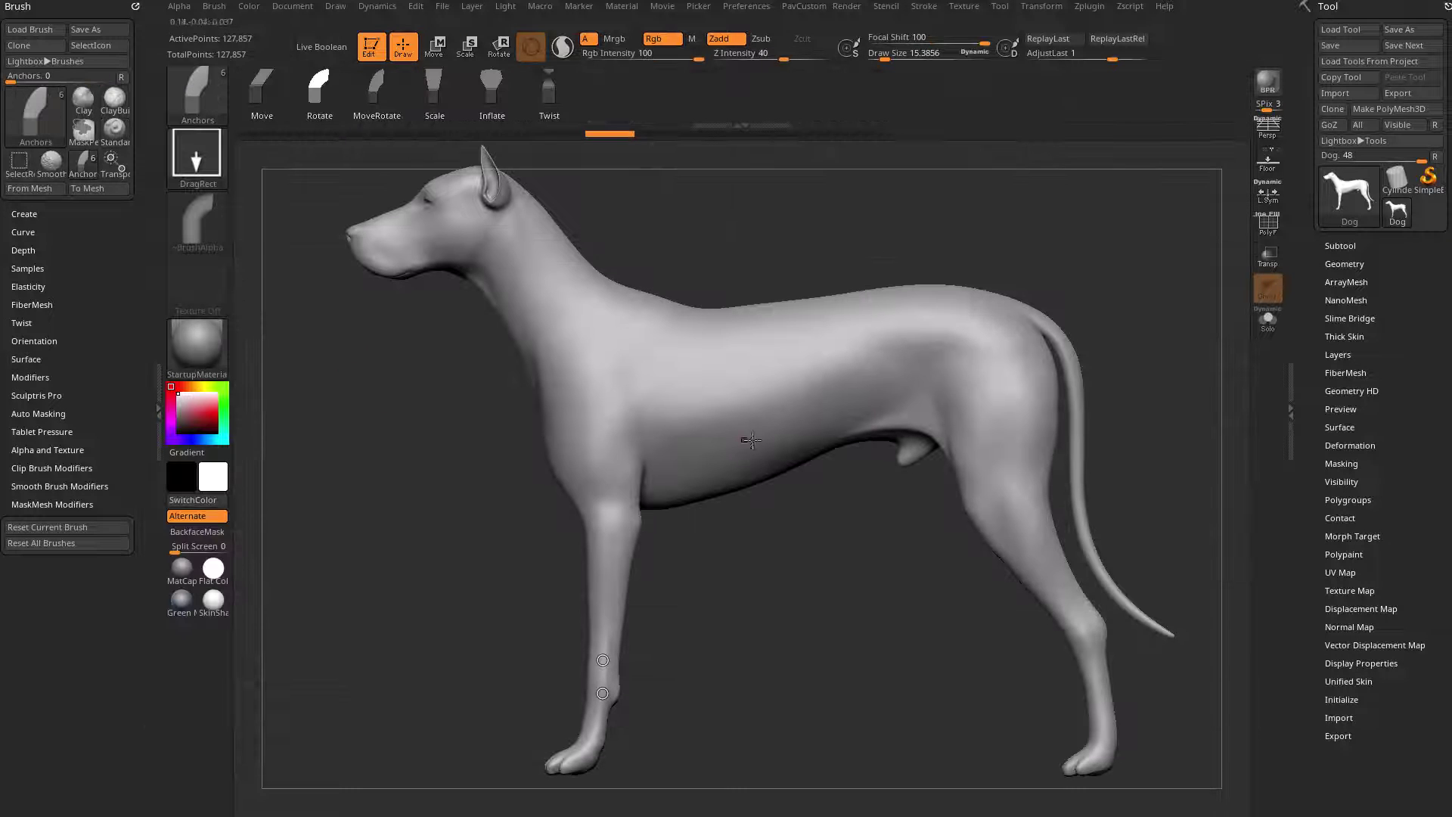
pyautogui.moveTo(765, 318); pyautogui.dragTo(705, 260)
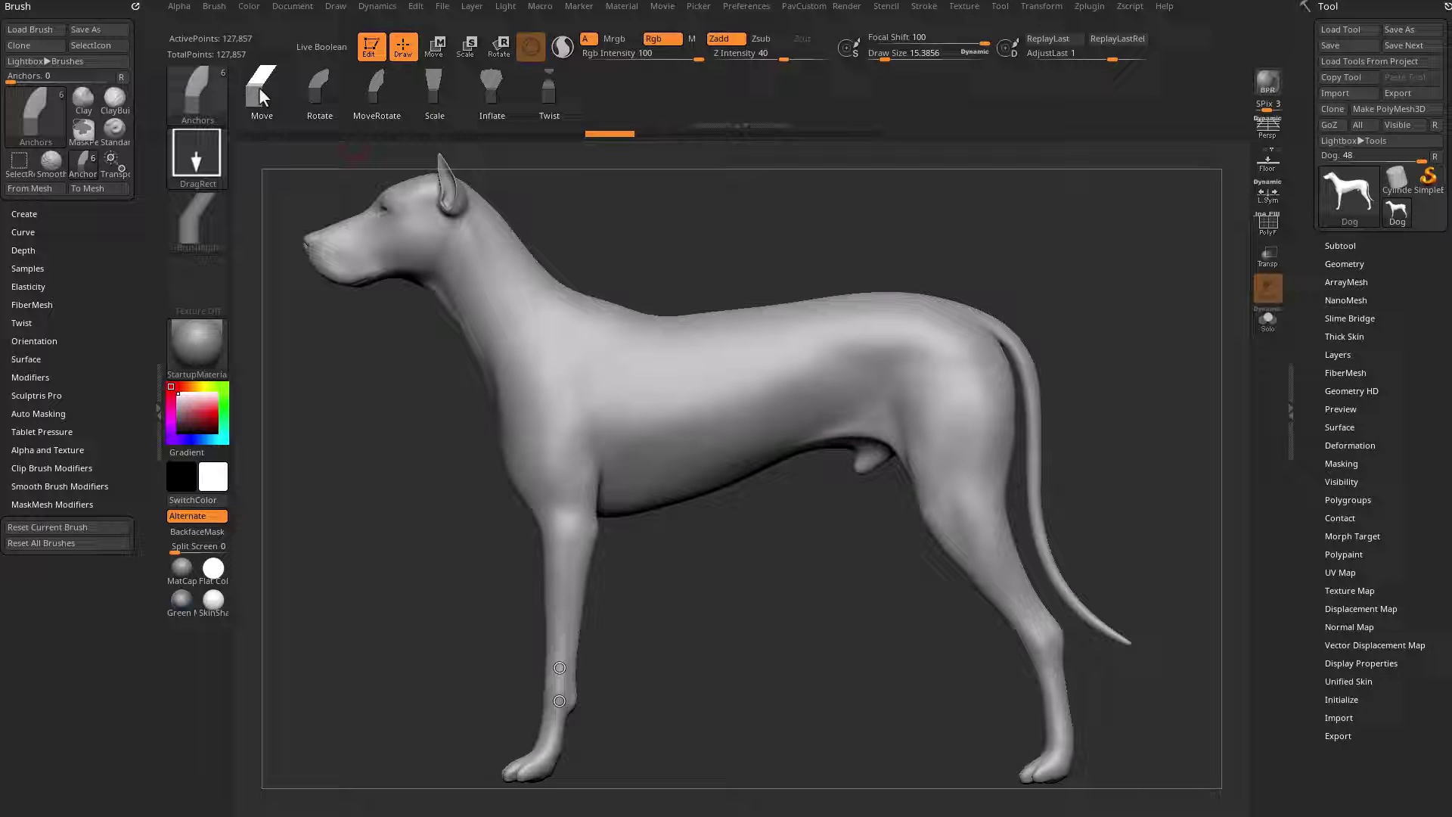
pyautogui.click(375, 89)
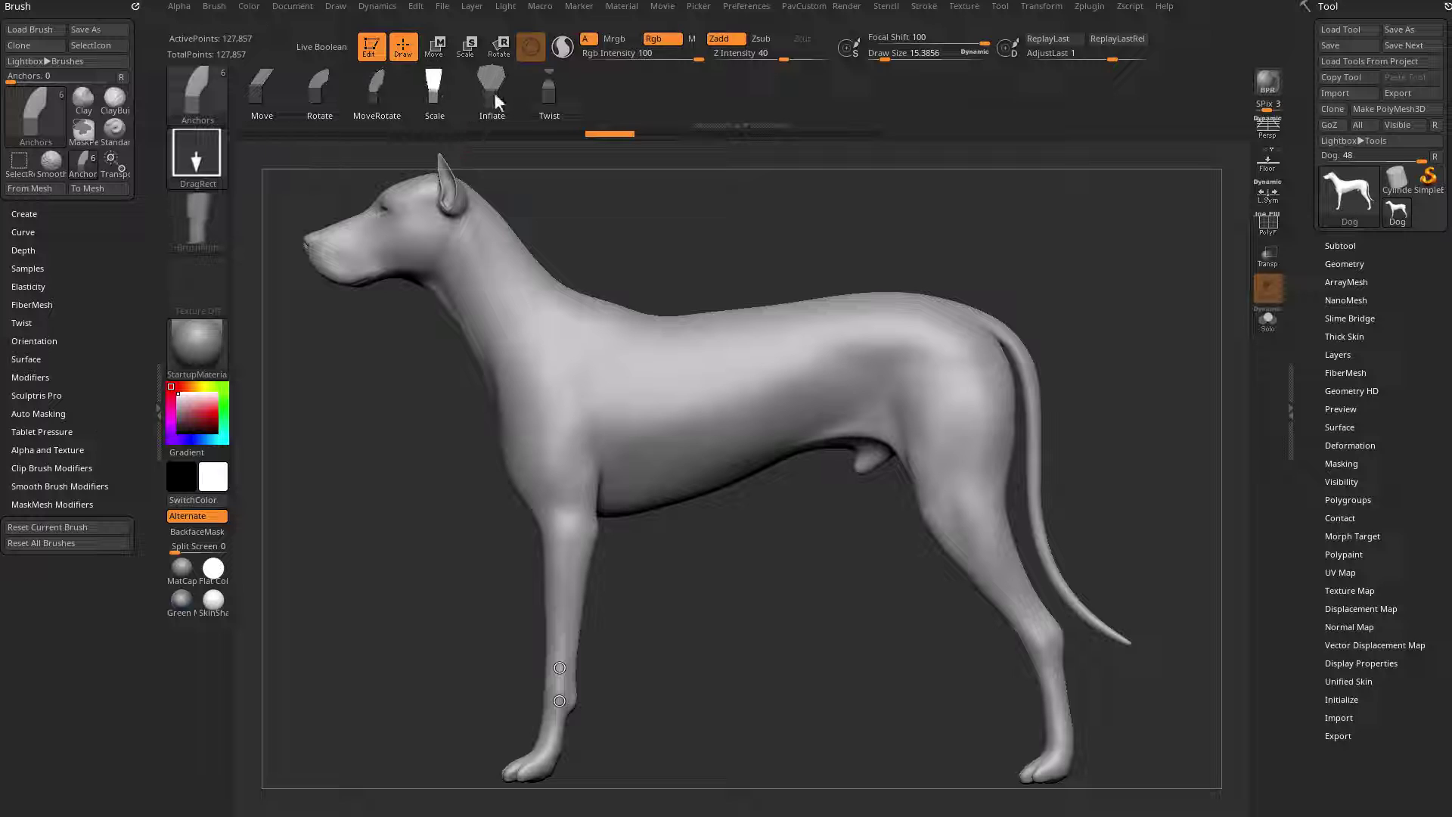
pyautogui.moveTo(623, 291); pyautogui.dragTo(759, 257)
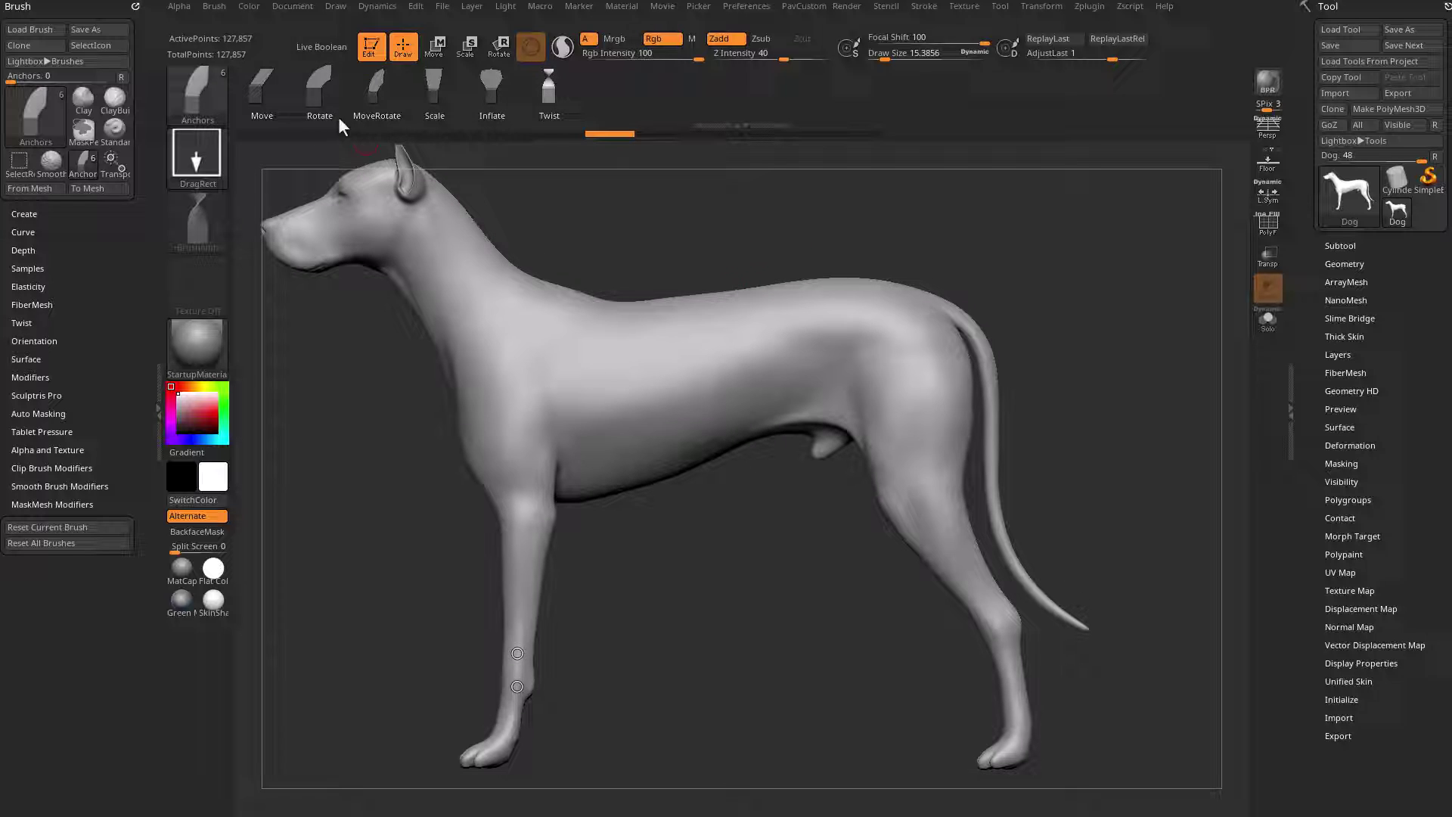
pyautogui.click(312, 88)
pyautogui.moveTo(639, 580); pyautogui.dragTo(660, 543)
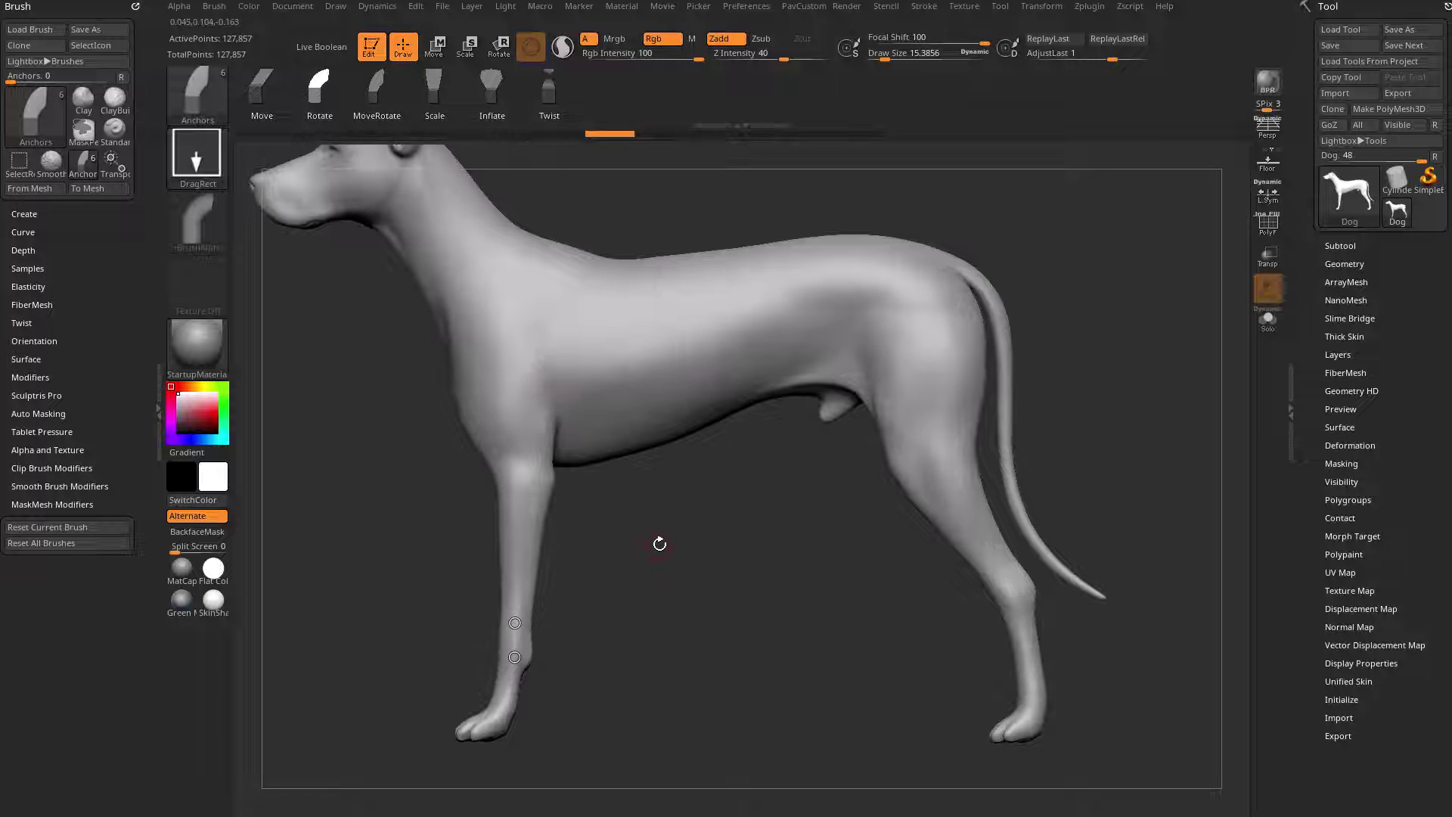
# - Place anchors around the elbow, try swinging the dog's lower front leg backward and forward, and undo the rotations
pyautogui.click(519, 436)
pyautogui.click(522, 483)
pyautogui.moveTo(522, 484); pyautogui.dragTo(543, 478)
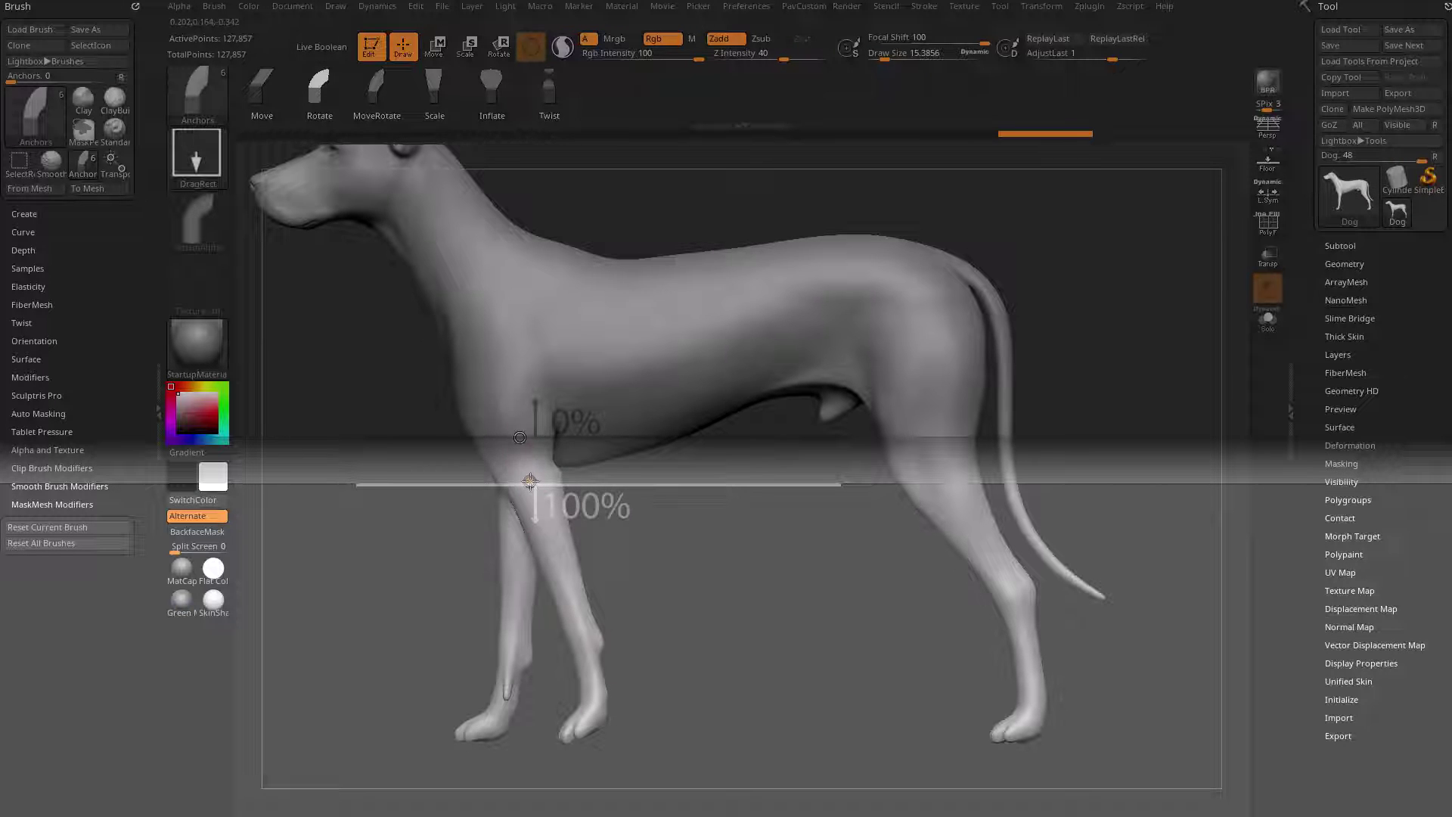
pyautogui.moveTo(530, 481)
pyautogui.mouseDown()
pyautogui.moveTo(543, 480)
pyautogui.moveTo(521, 486)
pyautogui.moveTo(518, 506)
pyautogui.moveTo(502, 480)
pyautogui.moveTo(509, 490)
pyautogui.mouseUp()
pyautogui.hotkey('ctrl', 'z')
pyautogui.hotkey('ctrl', 'z')
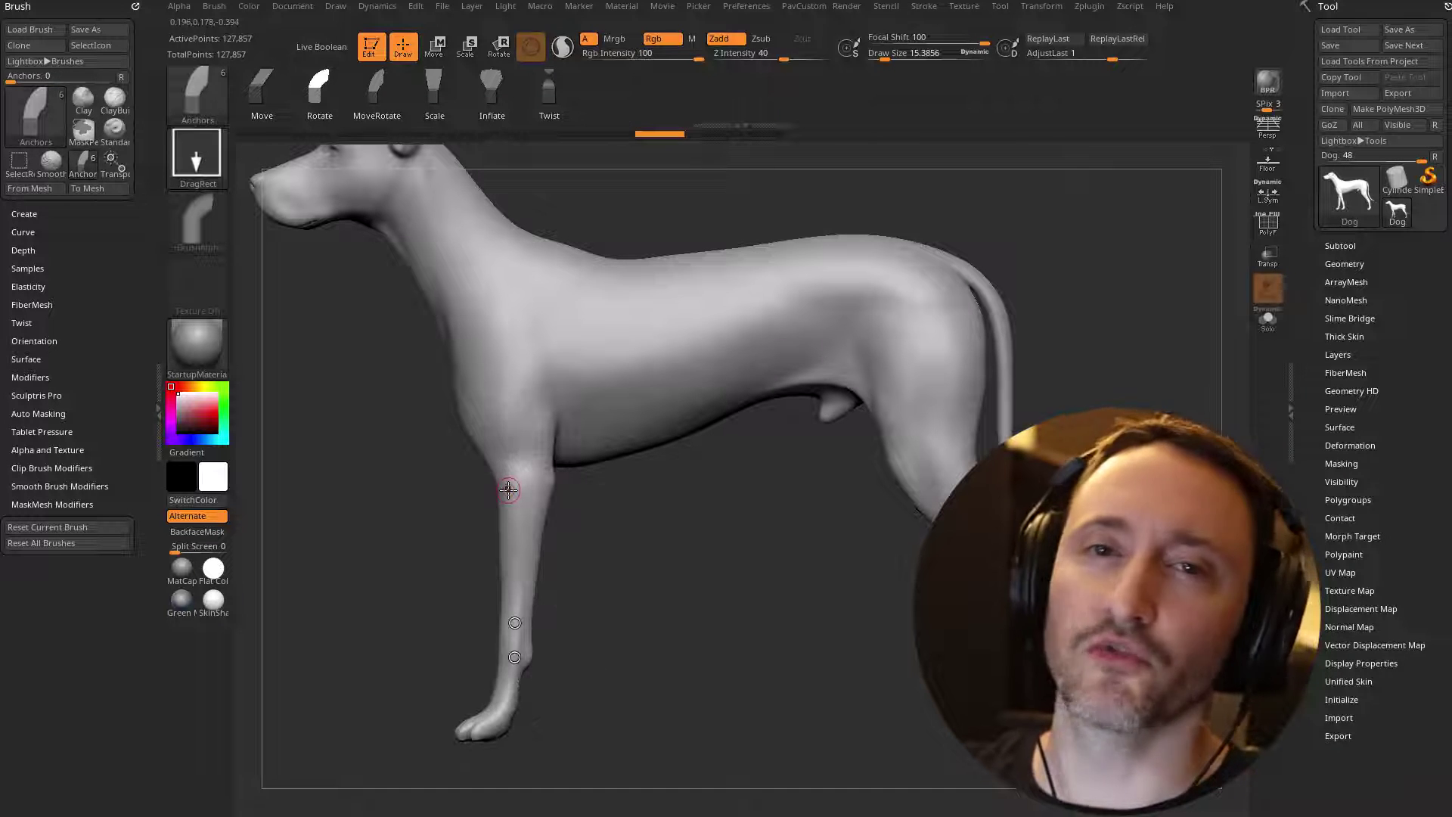
# - Try bending the front leg backward at the elbow, inspect the pose from another angle, and undo it
pyautogui.keyDown('alt'); pyautogui.moveTo(673, 512); pyautogui.dragTo(651, 519); pyautogui.keyUp('alt')
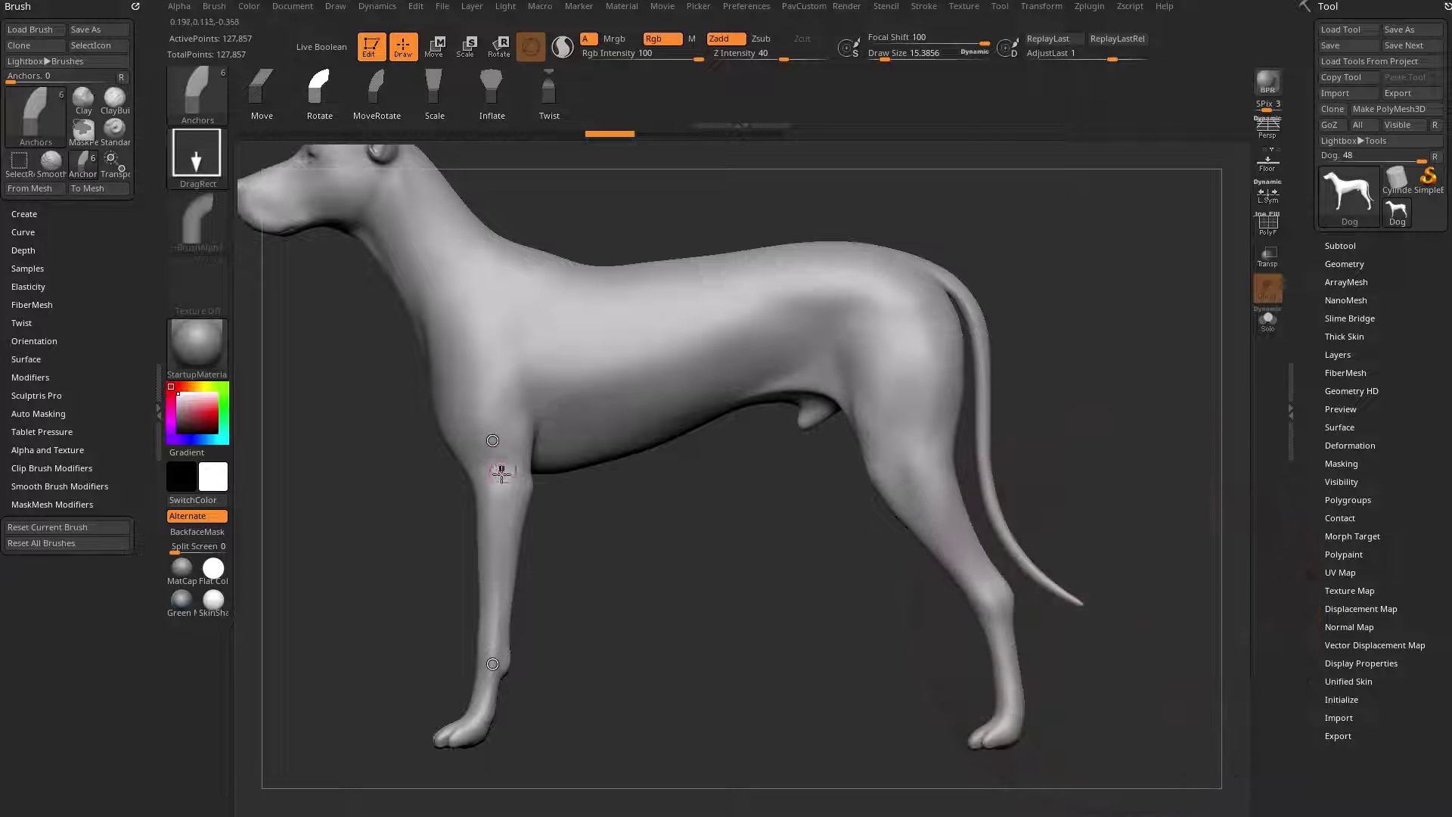
pyautogui.hotkey('ctrl', 'shift', 'z')
pyautogui.hotkey('ctrl', 'shift', 'z')
pyautogui.moveTo(505, 486); pyautogui.dragTo(659, 458)
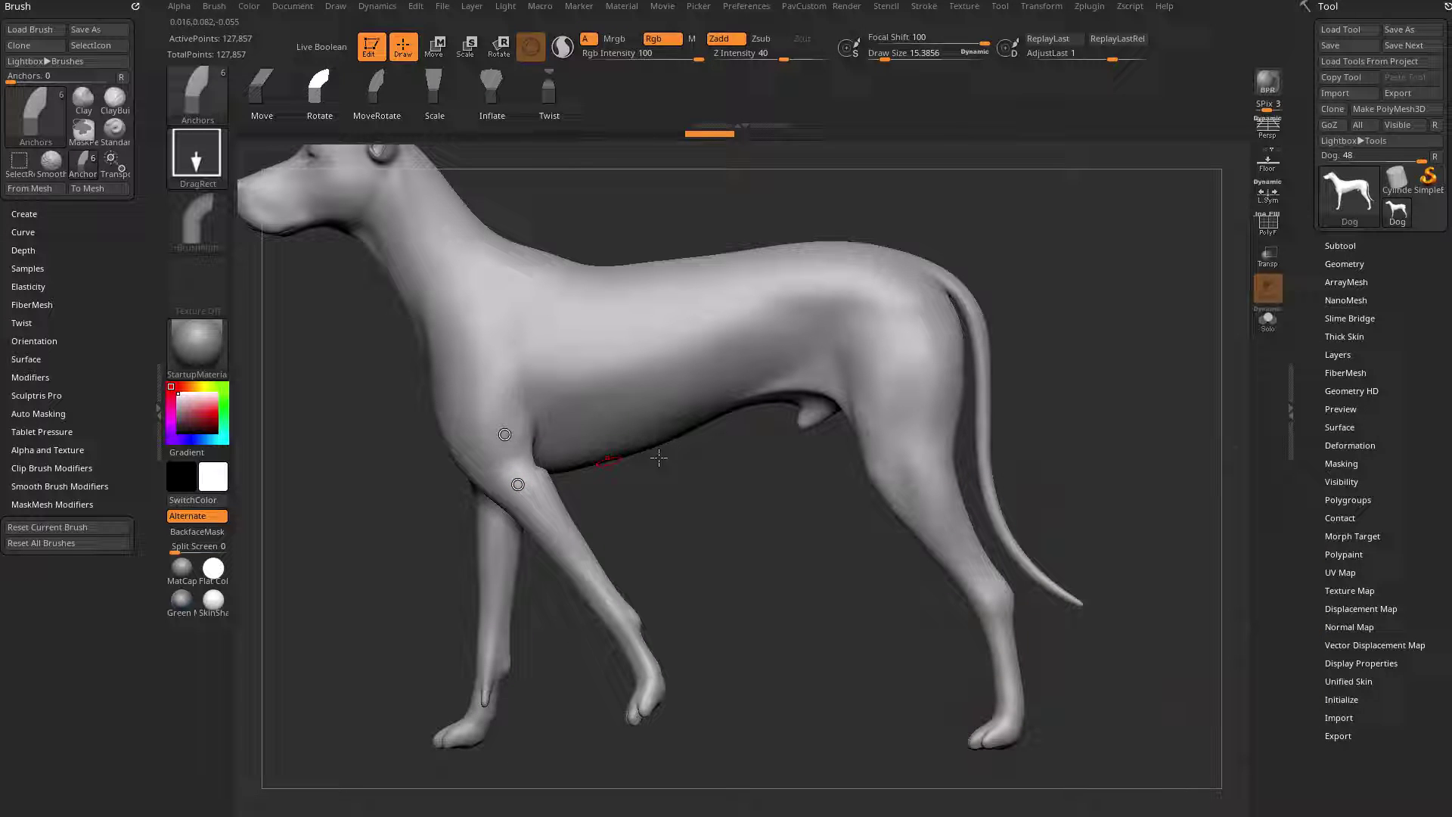
pyautogui.moveTo(858, 527); pyautogui.dragTo(903, 450)
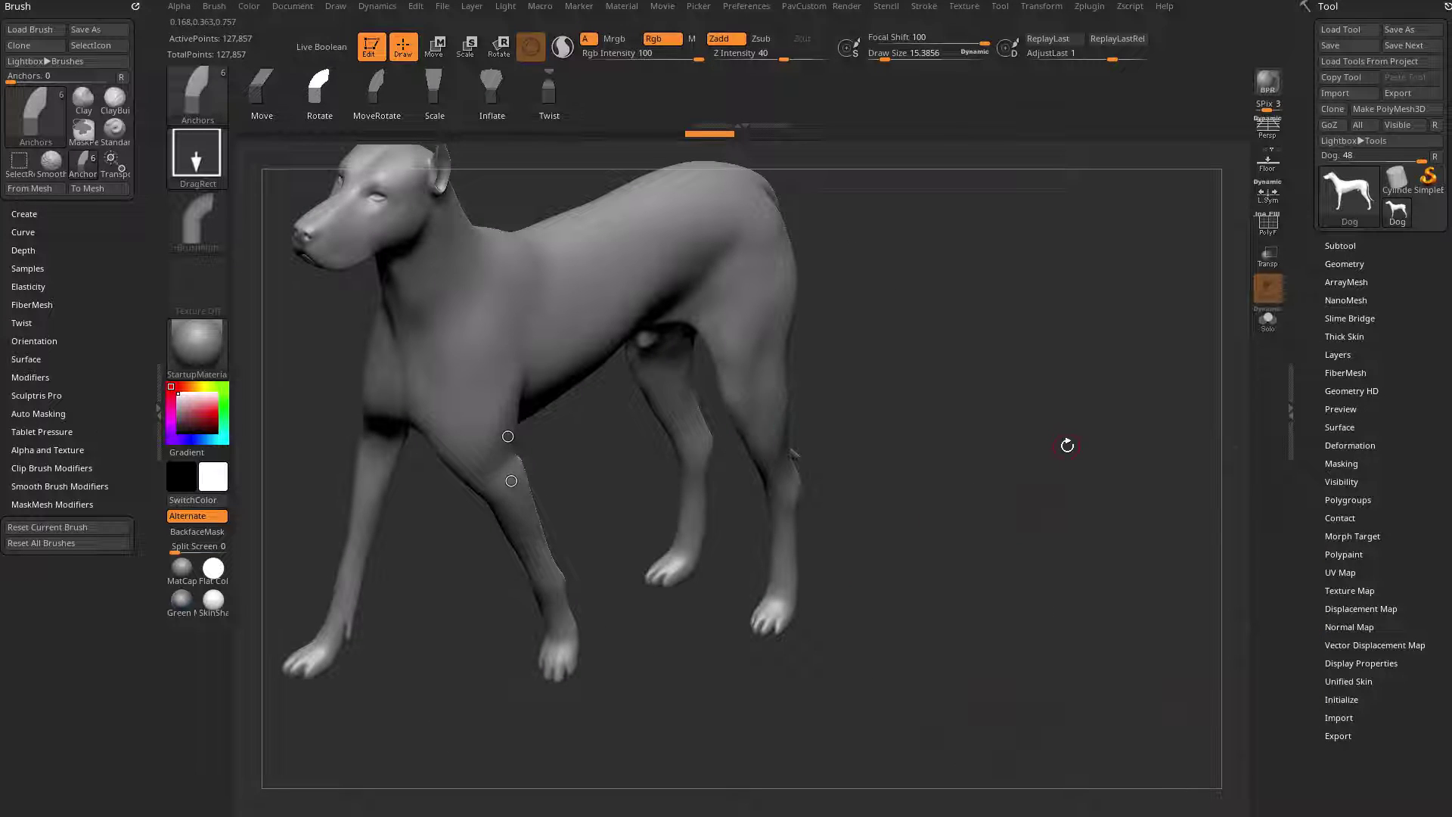
pyautogui.keyDown('shift'); pyautogui.moveTo(1067, 446); pyautogui.dragTo(1024, 424, button='right'); pyautogui.keyUp('shift')
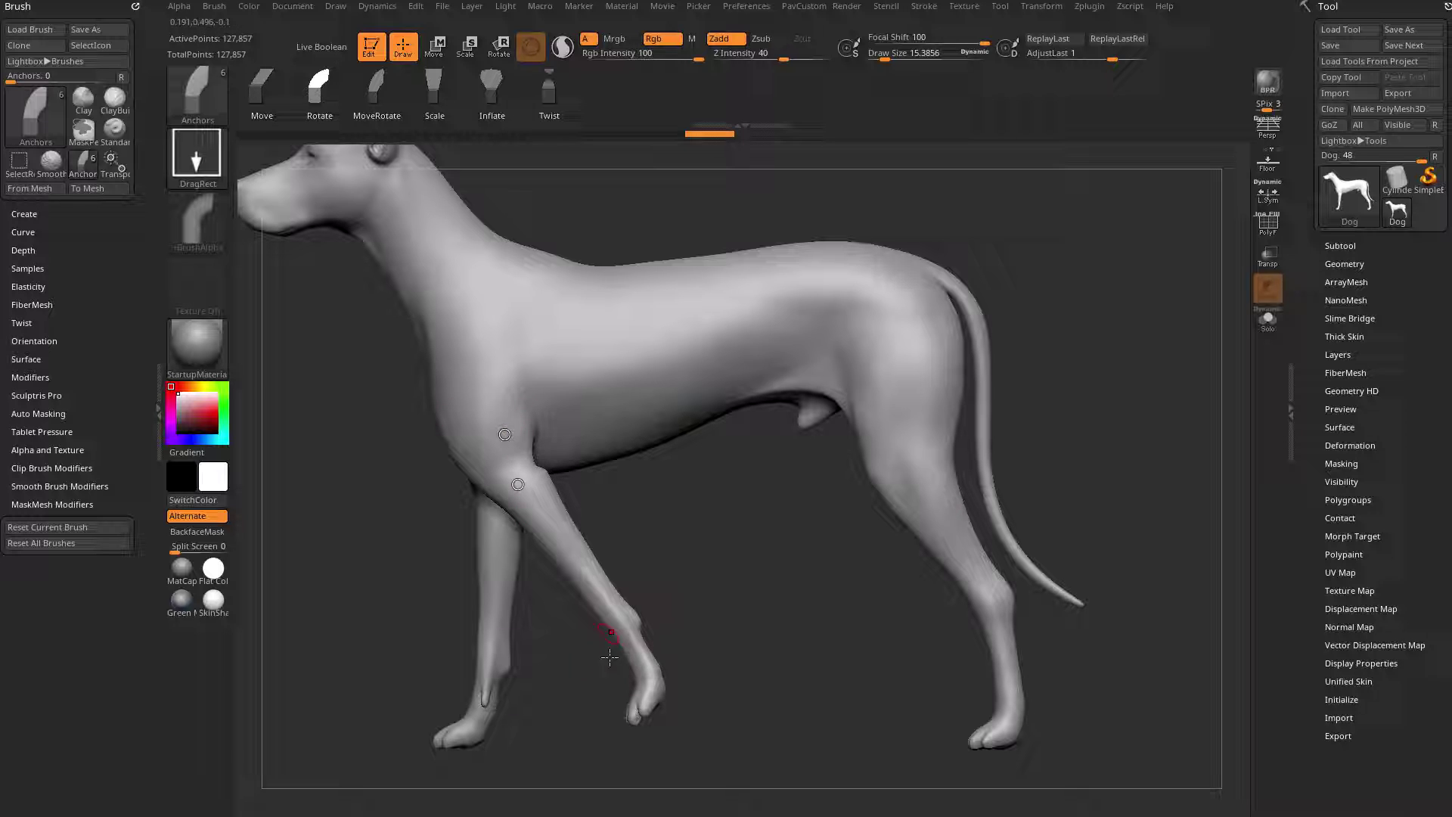
pyautogui.hotkey('ctrl', 'z')
# - Try raising the lower front leg forward and curling its paw down at the wrist, and undo the whole pose
pyautogui.keyDown('alt'); pyautogui.moveTo(610, 568); pyautogui.dragTo(628, 495, button='right'); pyautogui.keyUp('alt')
pyautogui.moveTo(493, 322)
pyautogui.mouseDown()
pyautogui.moveTo(503, 427)
pyautogui.moveTo(416, 503)
pyautogui.mouseUp()
pyautogui.hotkey('ctrl', 'z')
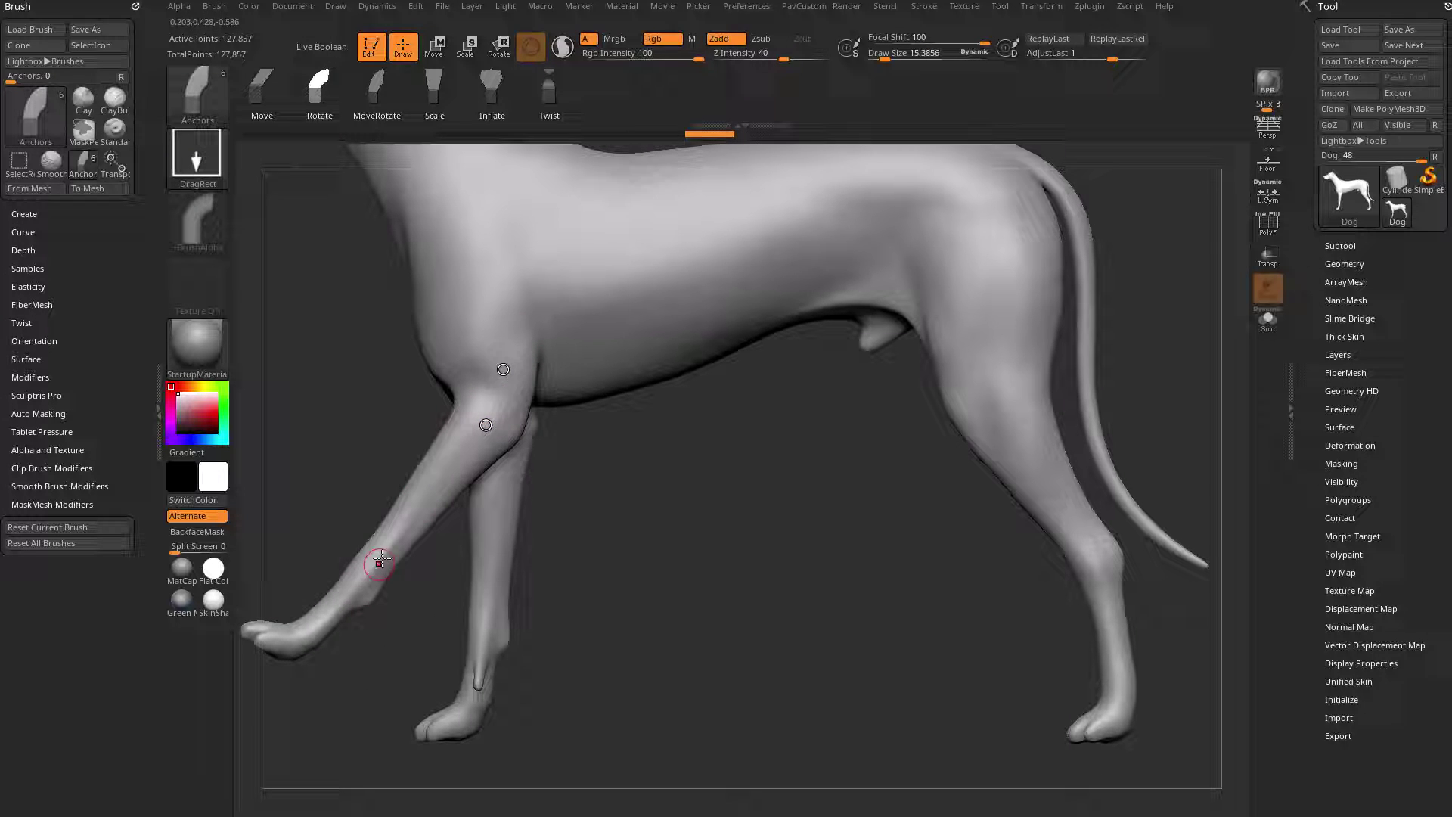
pyautogui.moveTo(380, 559); pyautogui.dragTo(413, 615)
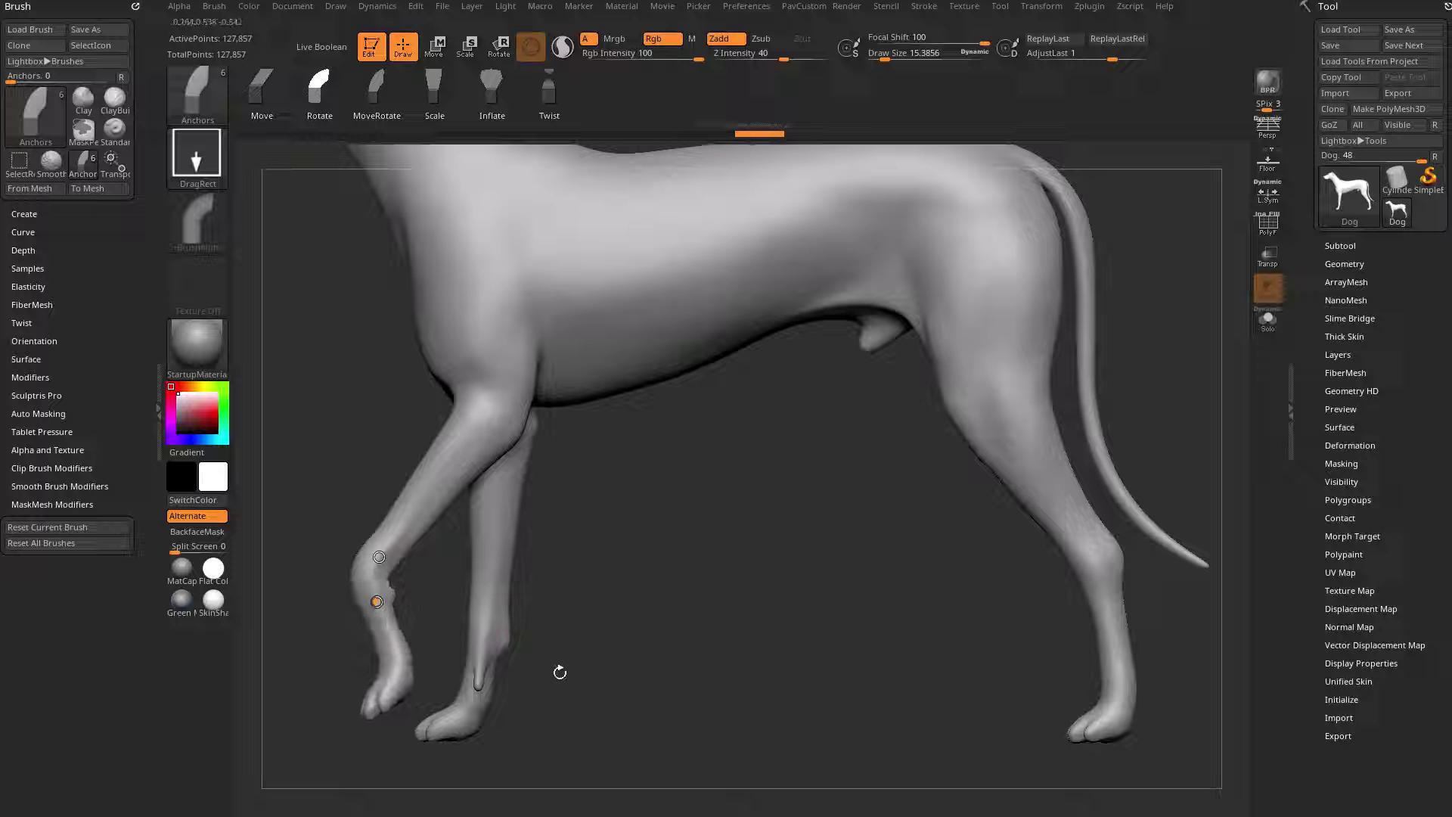
pyautogui.hotkey('ctrl', 'z')
pyautogui.hotkey('ctrl', 'z')
pyautogui.hotkey('ctrl', 'z')
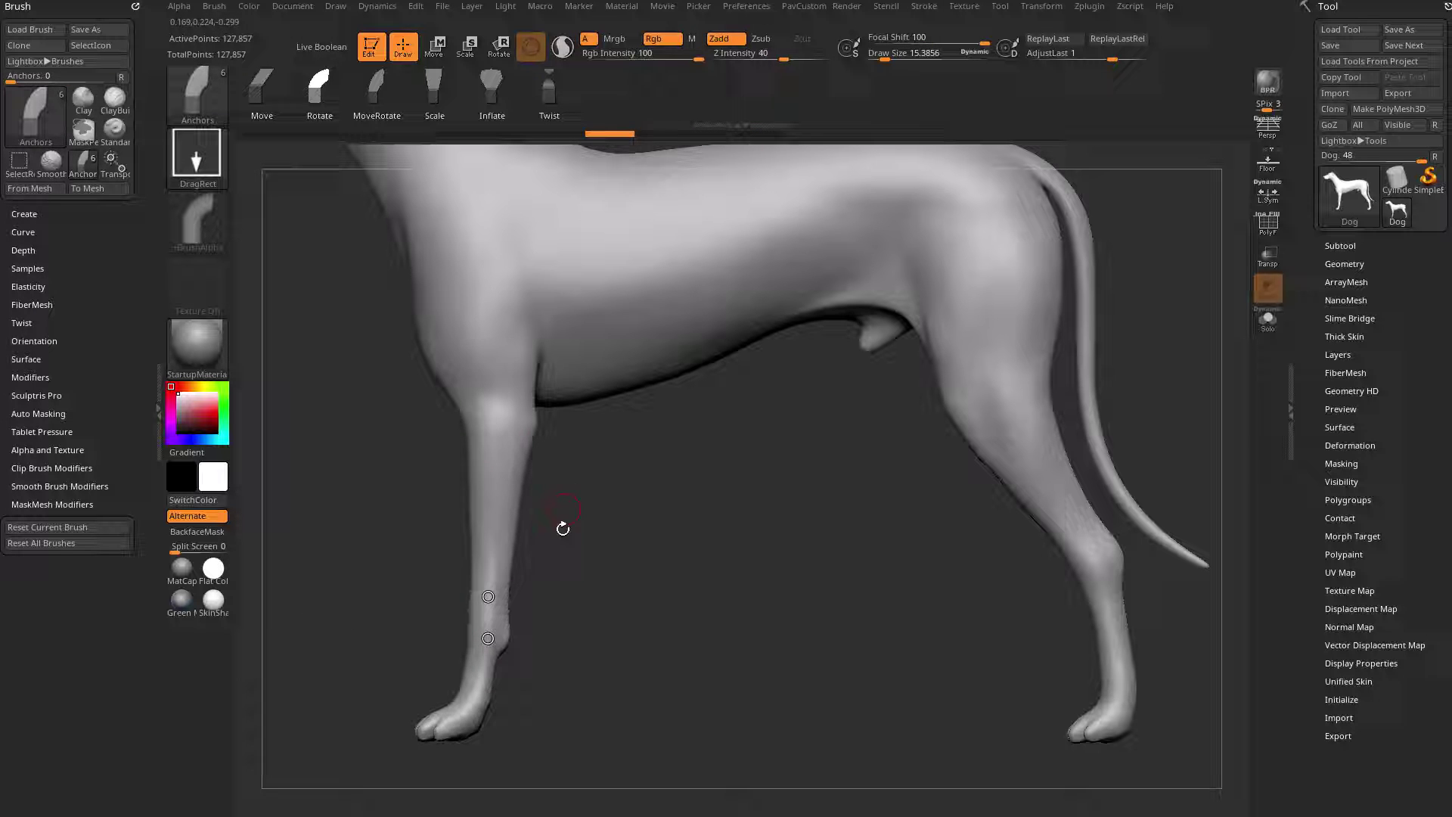
# - Place anchors across the front wrist, try bending the paw backward, and undo the rotation
pyautogui.keyDown('alt'); pyautogui.moveTo(563, 529); pyautogui.dragTo(655, 470); pyautogui.keyUp('alt')
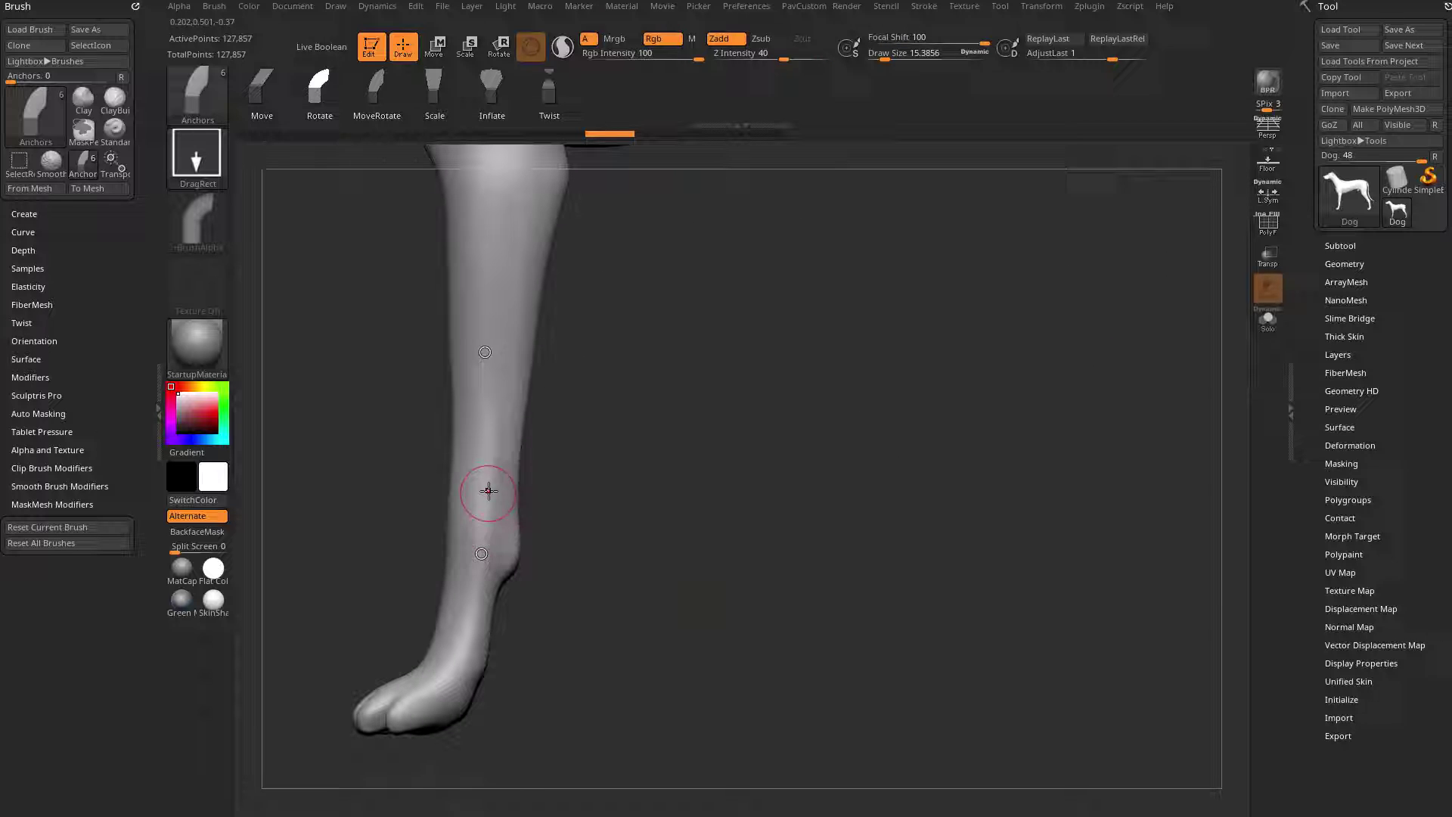
pyautogui.moveTo(489, 490); pyautogui.dragTo(574, 529)
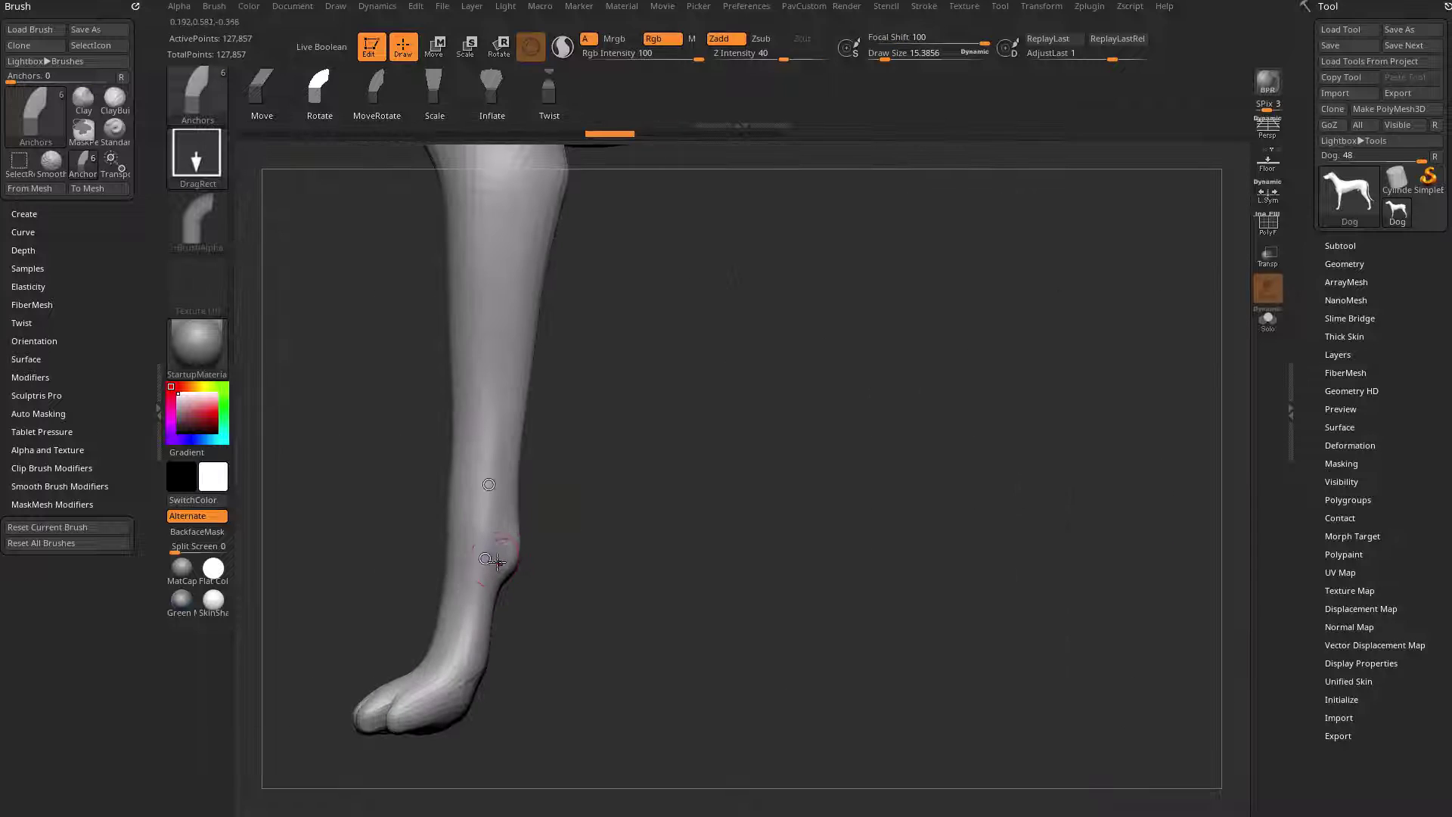
pyautogui.moveTo(489, 565); pyautogui.dragTo(568, 505)
pyautogui.hotkey('ctrl', 'z')
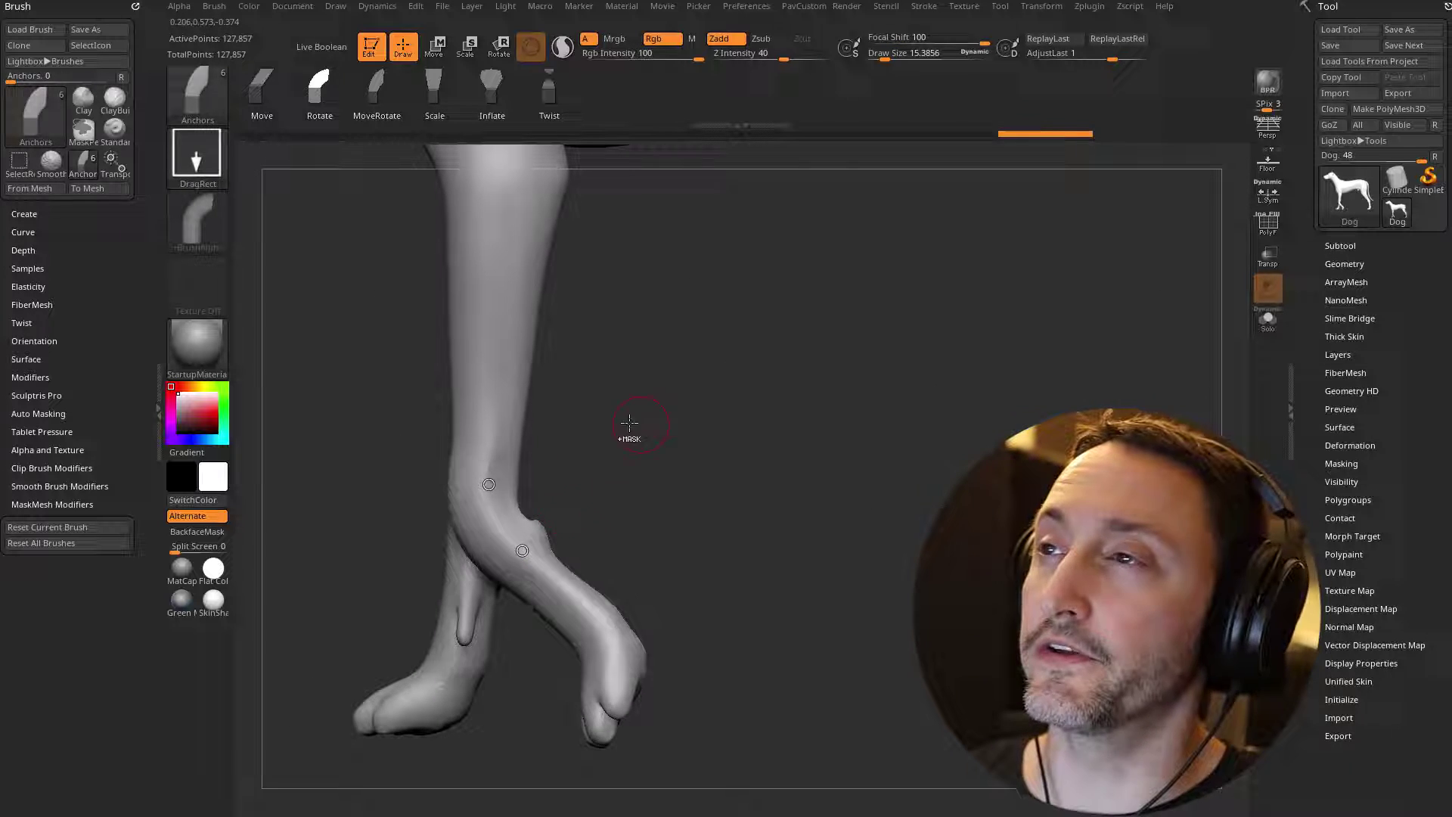
# - Try rotating the mesh from anchors placed along the lower front leg, and check the deformation from the side and front
pyautogui.moveTo(487, 431); pyautogui.dragTo(492, 474)
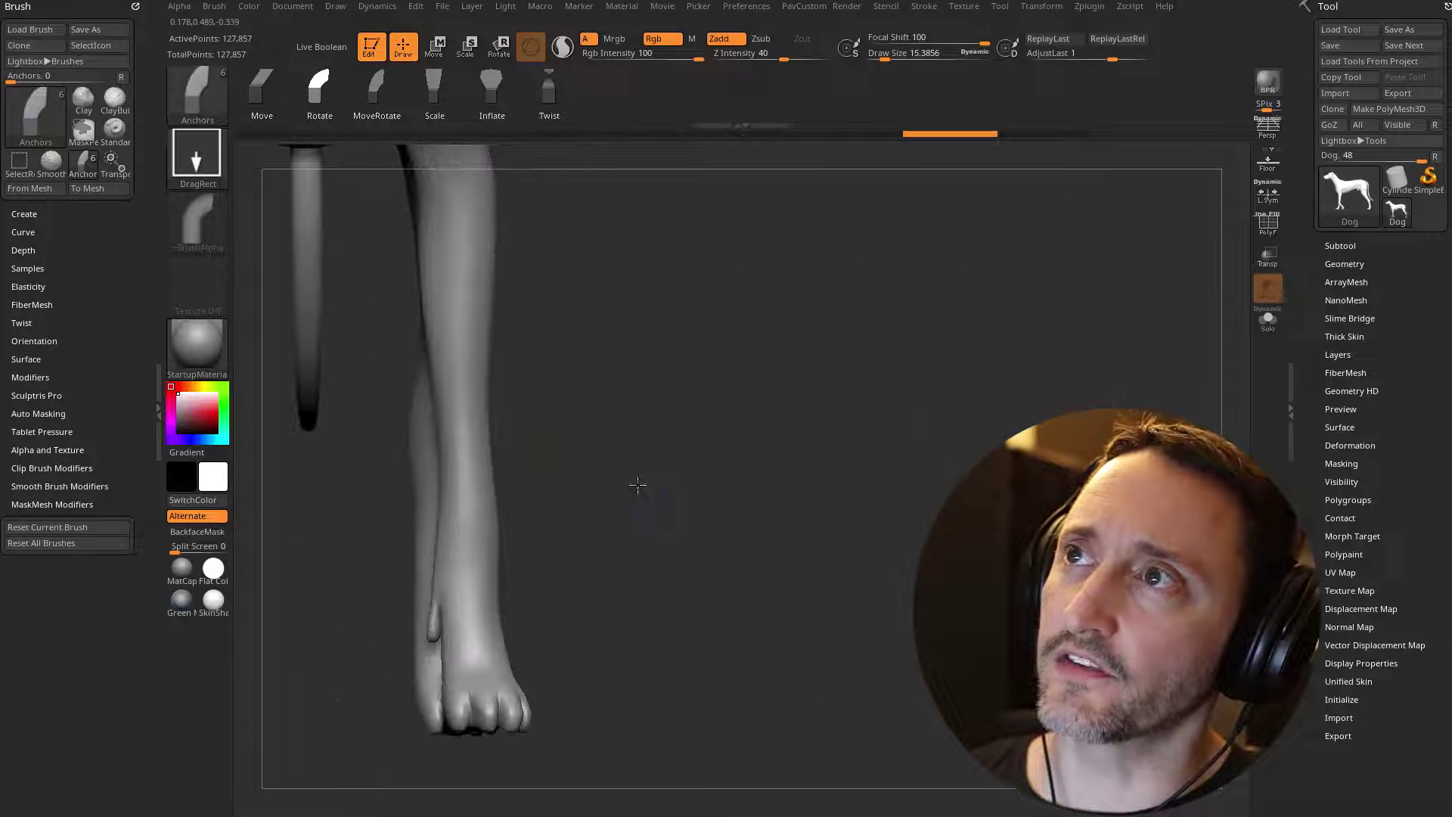
pyautogui.click(456, 576)
pyautogui.click(493, 474)
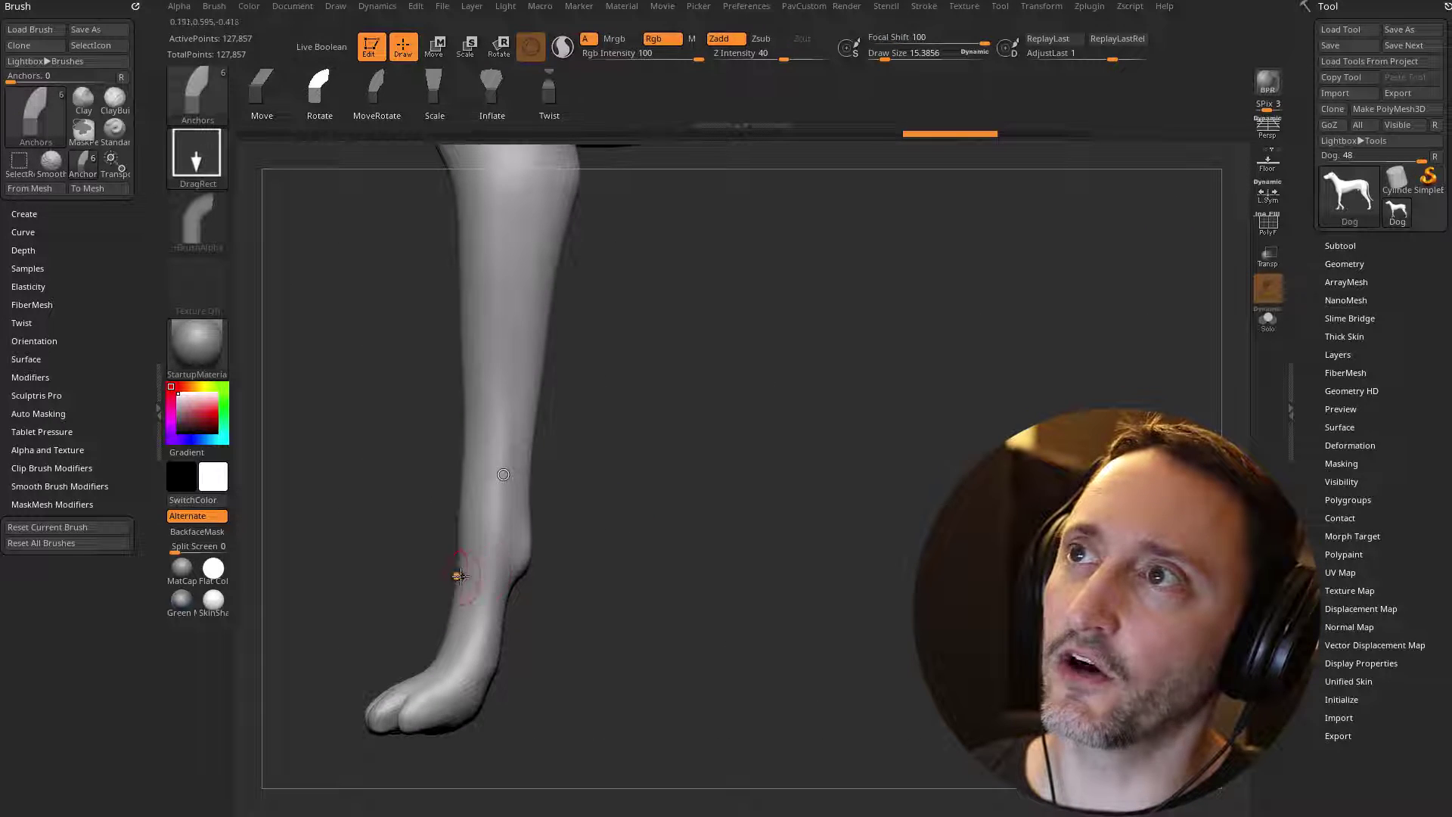
pyautogui.moveTo(637, 530); pyautogui.dragTo(681, 523)
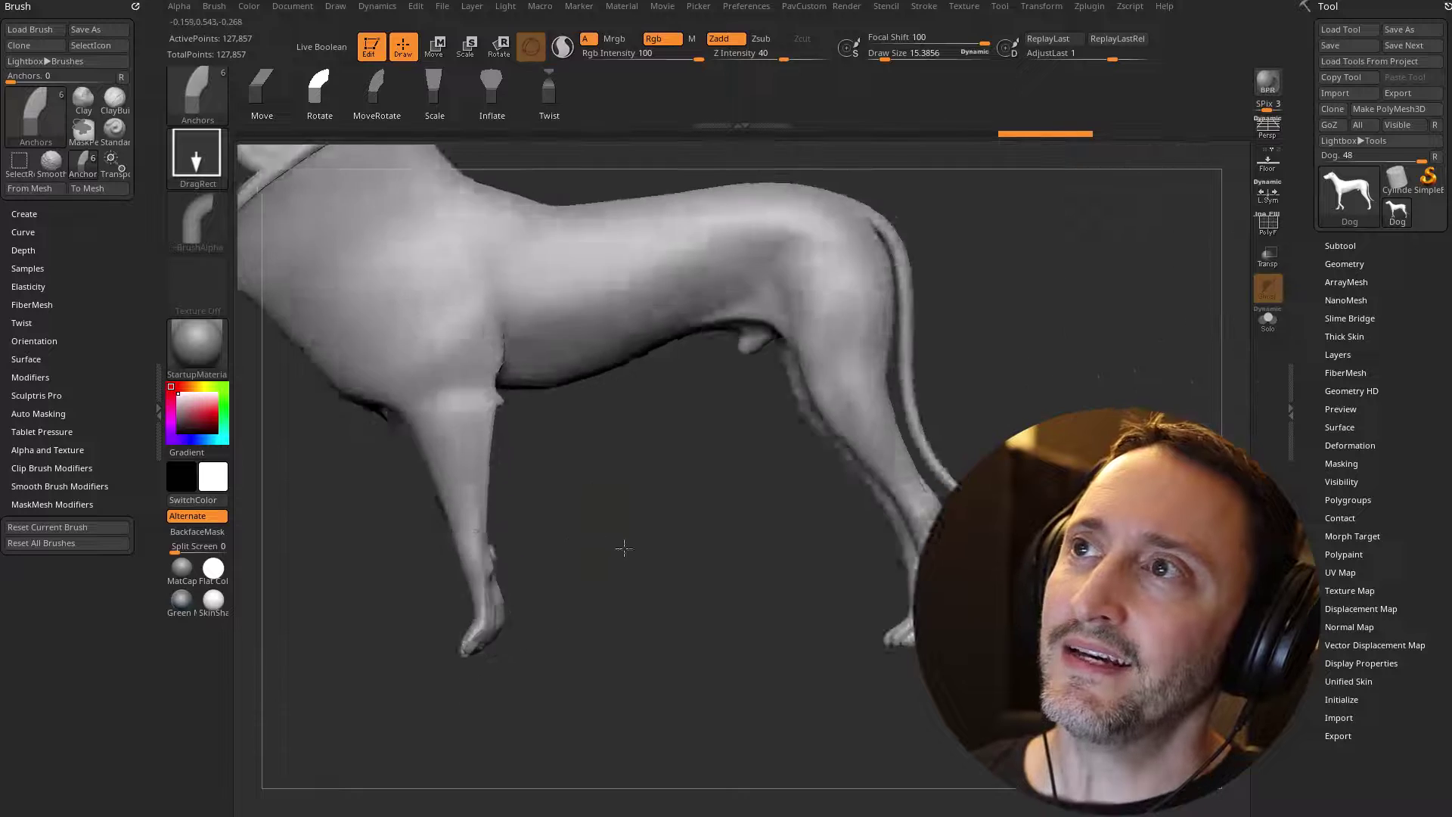
pyautogui.moveTo(623, 552); pyautogui.dragTo(645, 490)
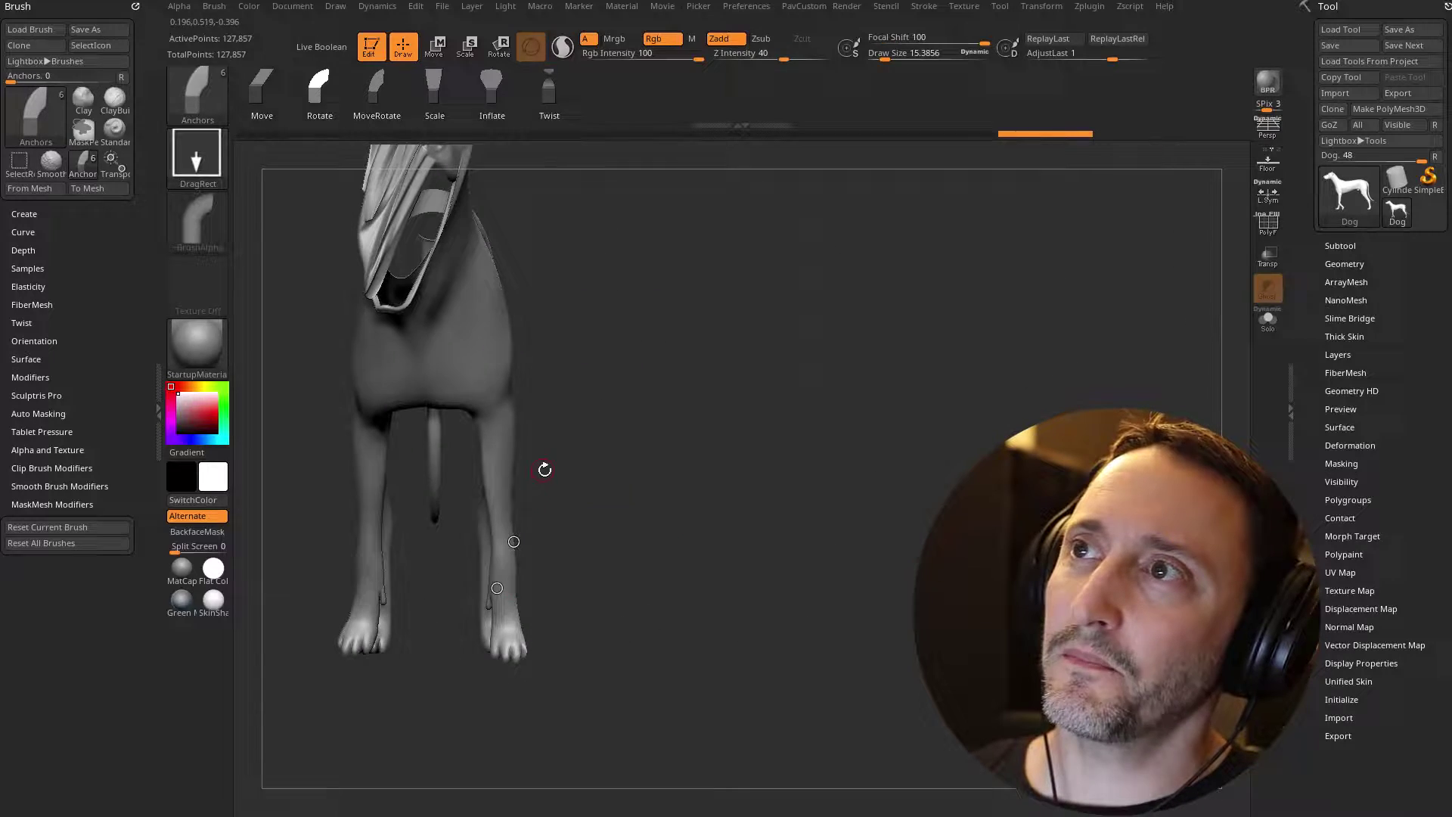
pyautogui.moveTo(545, 469); pyautogui.dragTo(563, 472)
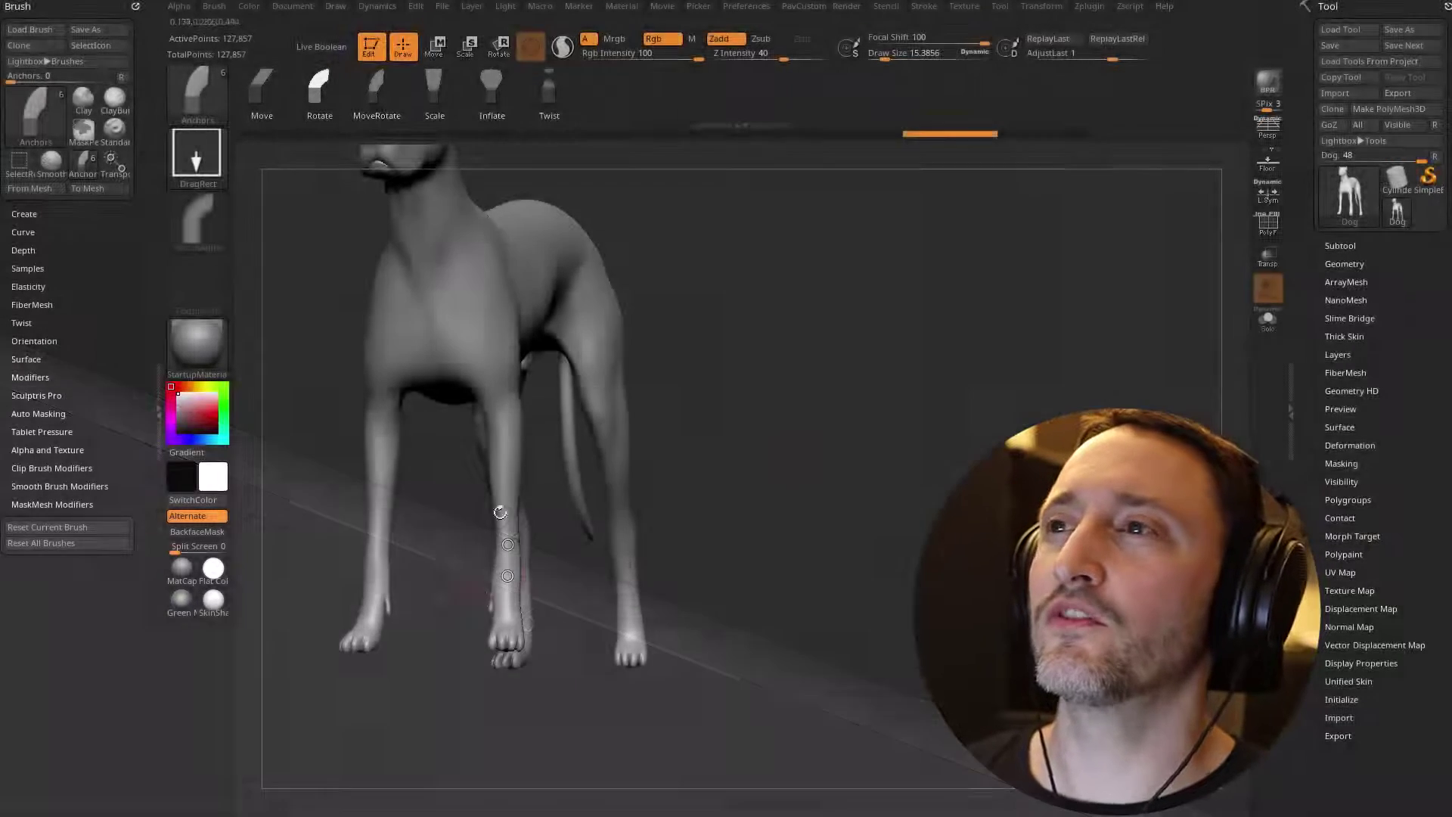
# - Place new anchors above and below the front wrist in side view, try rotating the paw, and undo it
pyautogui.moveTo(855, 396); pyautogui.dragTo(674, 506)
pyautogui.click(583, 408)
pyautogui.click(577, 487)
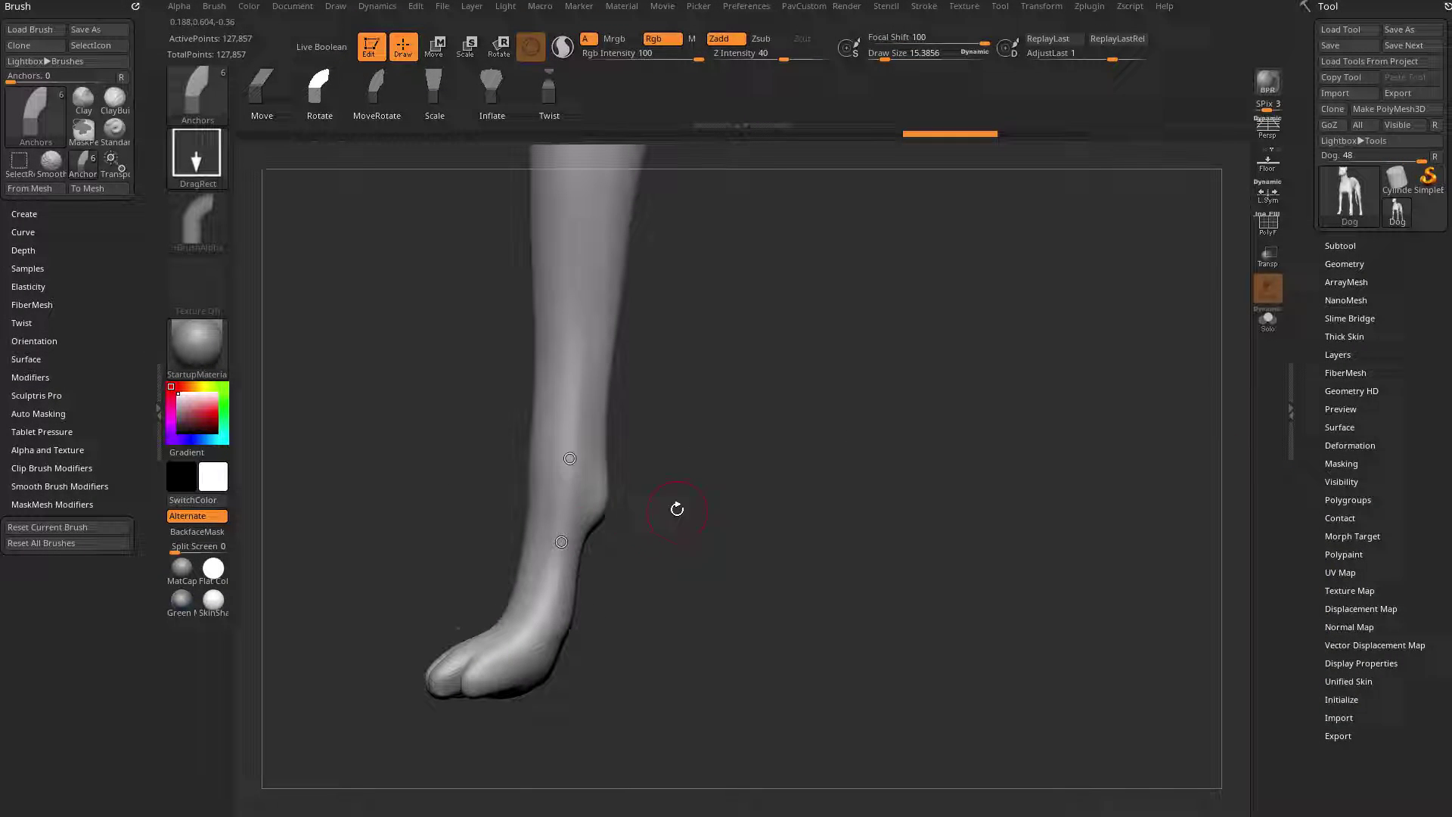
pyautogui.moveTo(564, 540); pyautogui.dragTo(652, 495)
pyautogui.moveTo(793, 502)
pyautogui.keyDown('alt'); pyautogui.mouseDown()
pyautogui.moveTo(765, 463)
pyautogui.moveTo(786, 528)
pyautogui.mouseUp(); pyautogui.keyUp('alt')
pyautogui.moveTo(804, 464)
pyautogui.keyDown('alt'); pyautogui.mouseDown()
pyautogui.moveTo(958, 451)
pyautogui.moveTo(661, 535)
pyautogui.moveTo(745, 554)
pyautogui.mouseUp(); pyautogui.keyUp('alt')
pyautogui.hotkey('ctrl', 'z')
# - Try rotating the front leg with anchors set at the elbow and wrist, and undo the rotation
pyautogui.keyDown('alt'); pyautogui.moveTo(711, 416); pyautogui.dragTo(680, 430); pyautogui.keyUp('alt')
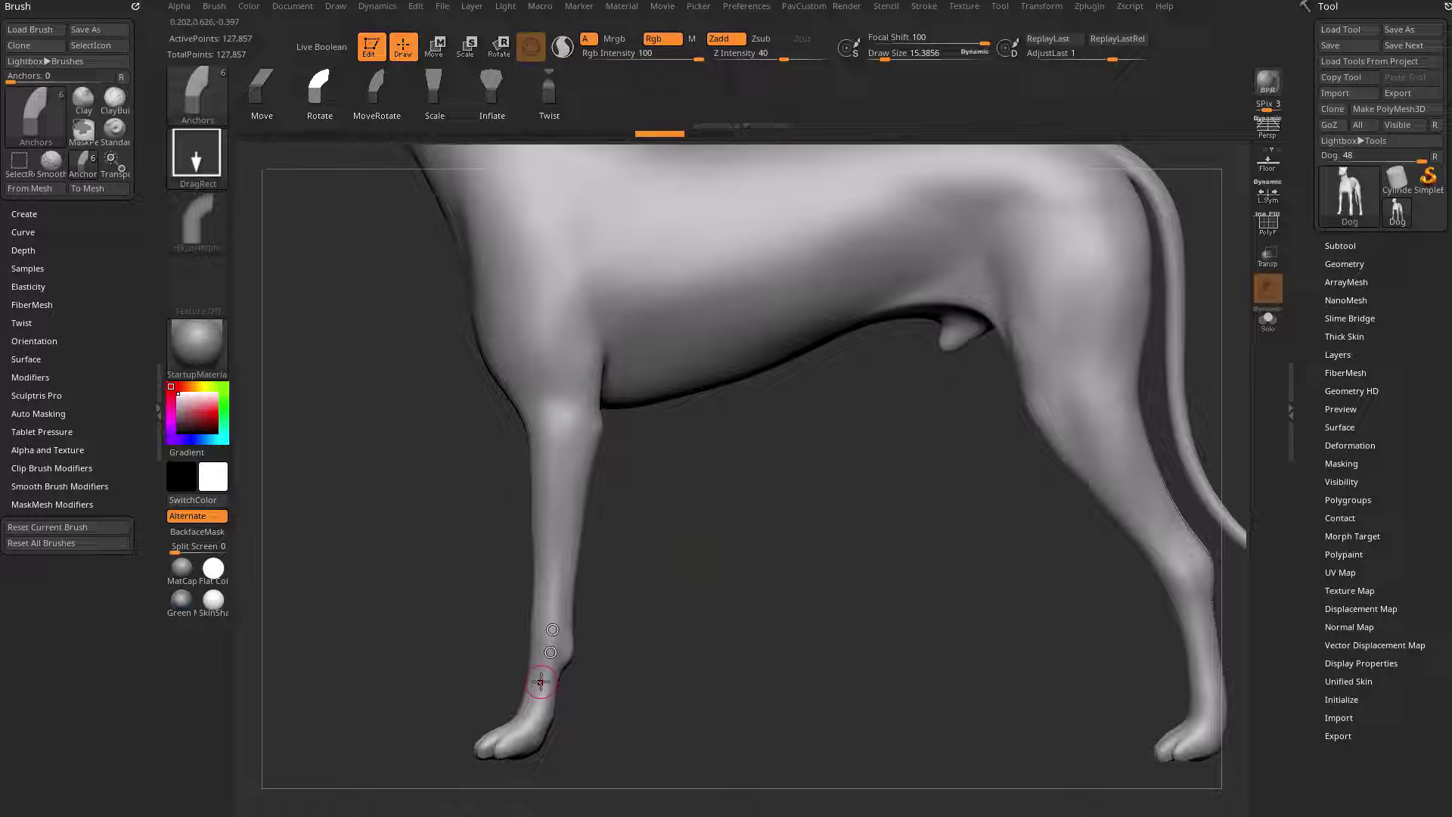
pyautogui.moveTo(560, 391); pyautogui.dragTo(625, 454)
pyautogui.hotkey('ctrl', 'z')
pyautogui.hotkey('ctrl', 'z')
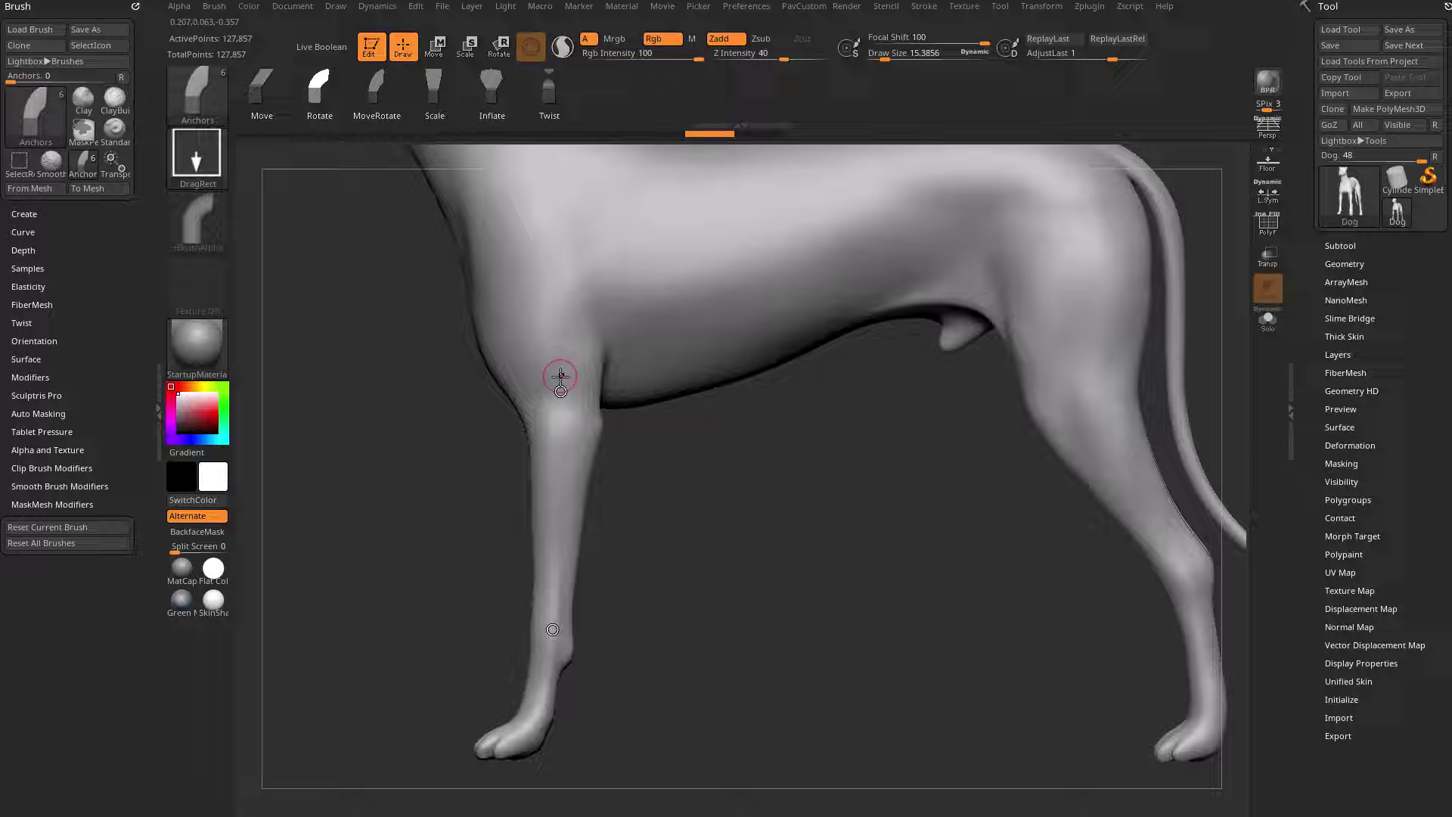
pyautogui.keyDown('alt'); pyautogui.moveTo(648, 609); pyautogui.dragTo(603, 581); pyautogui.keyUp('alt')
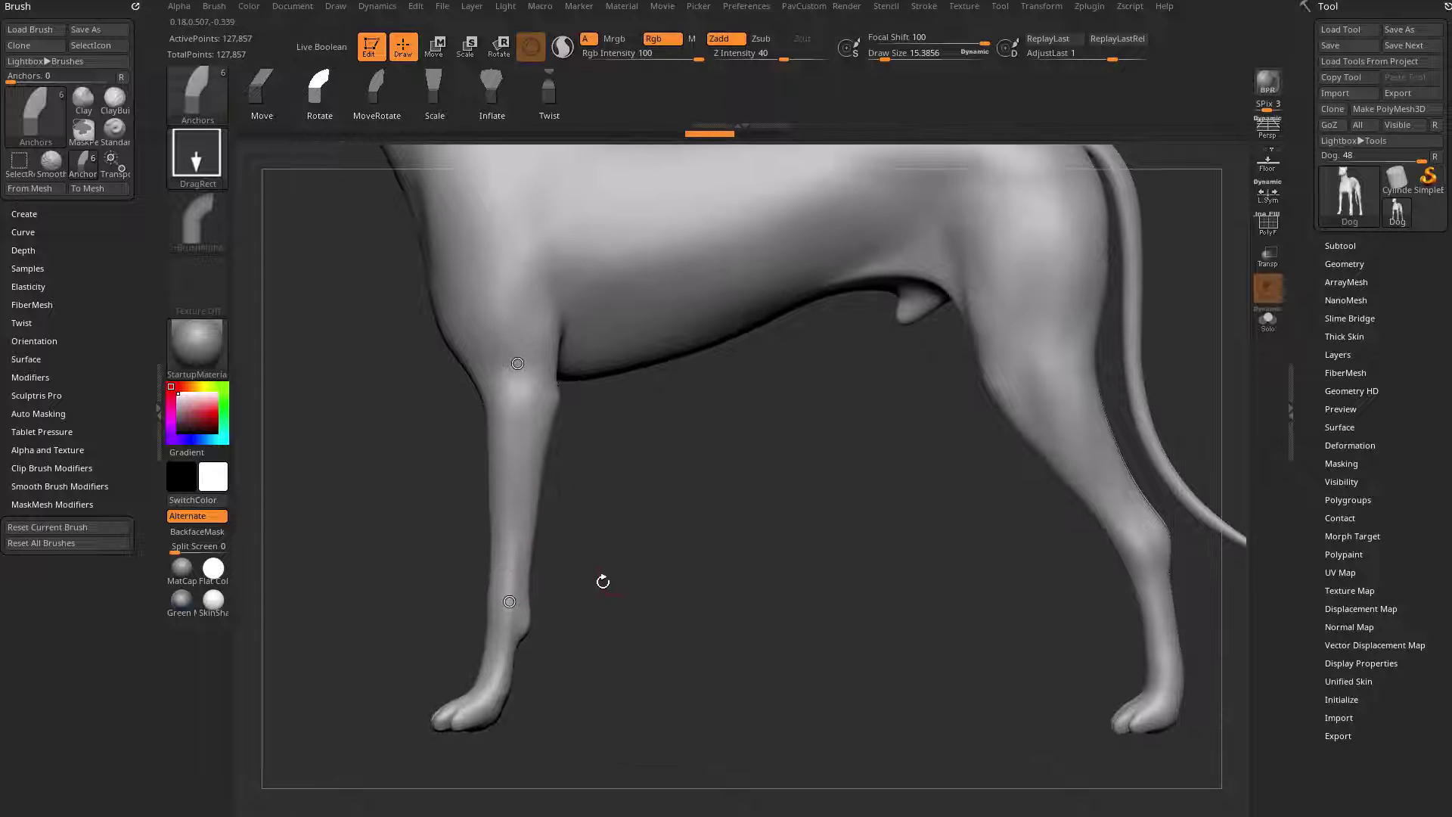
# - Try swinging the lower front leg backward from the wrist anchor below the elbow, and undo the rotation
pyautogui.press('r')
pyautogui.press('q')
pyautogui.moveTo(516, 604); pyautogui.dragTo(570, 595)
pyautogui.moveTo(559, 493); pyautogui.dragTo(517, 414)
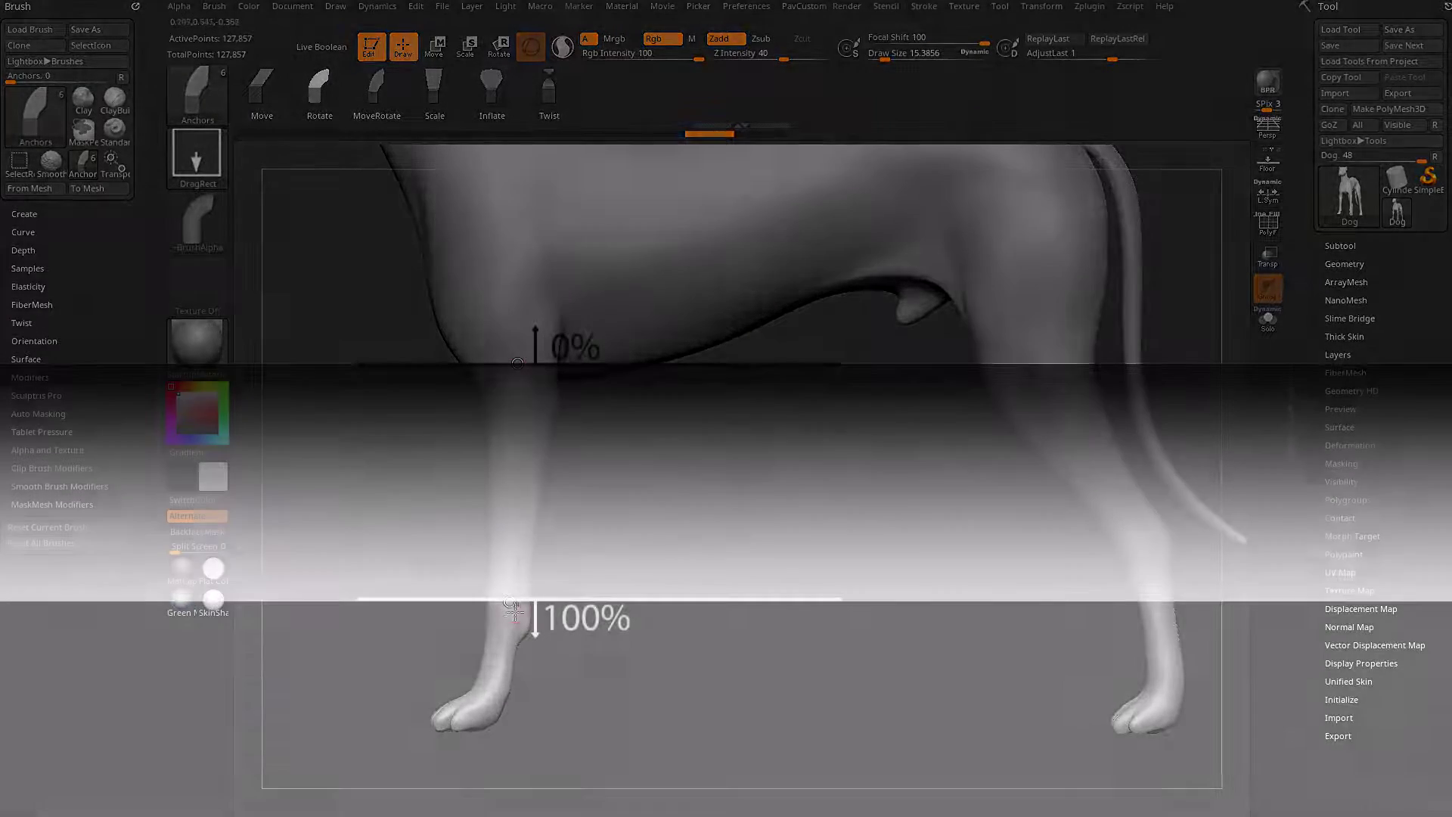
pyautogui.moveTo(514, 605); pyautogui.dragTo(508, 603)
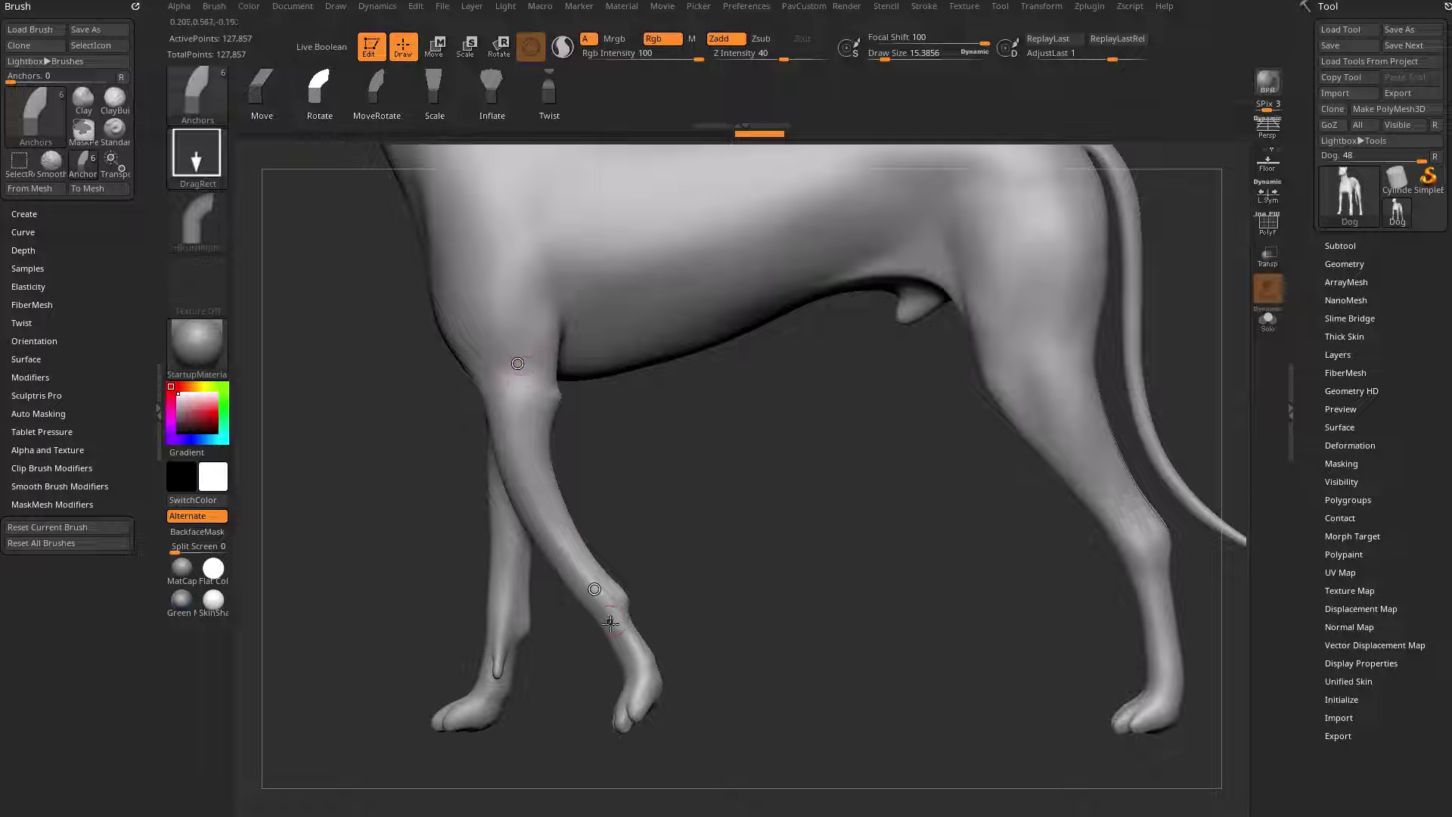
pyautogui.hotkey('ctrl', 'z')
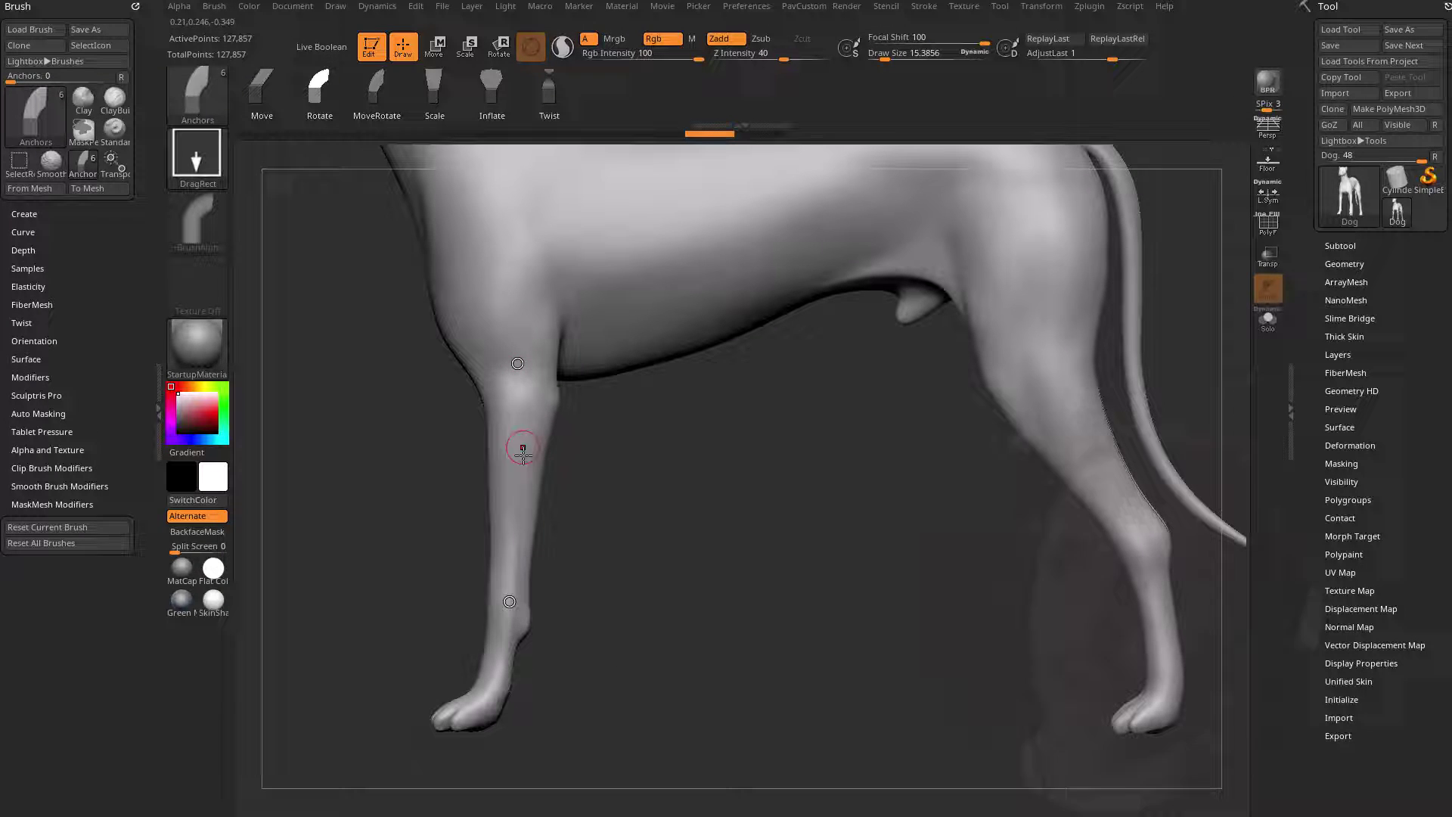
# - Place two close anchors at the front wrist, try bending the paw backward, and undo the bend
pyautogui.click(512, 571)
pyautogui.click(511, 611)
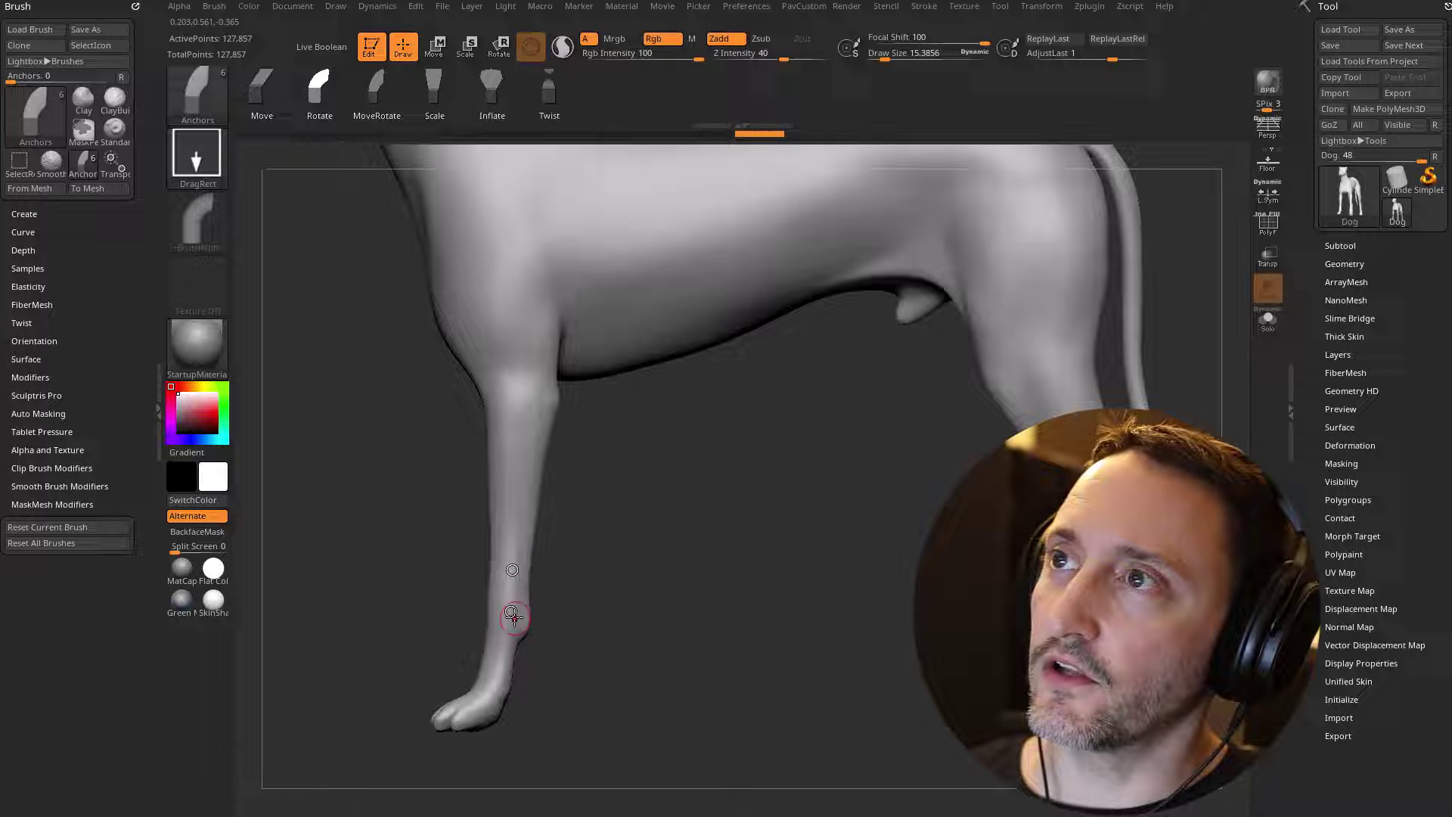
pyautogui.moveTo(515, 615); pyautogui.dragTo(537, 610)
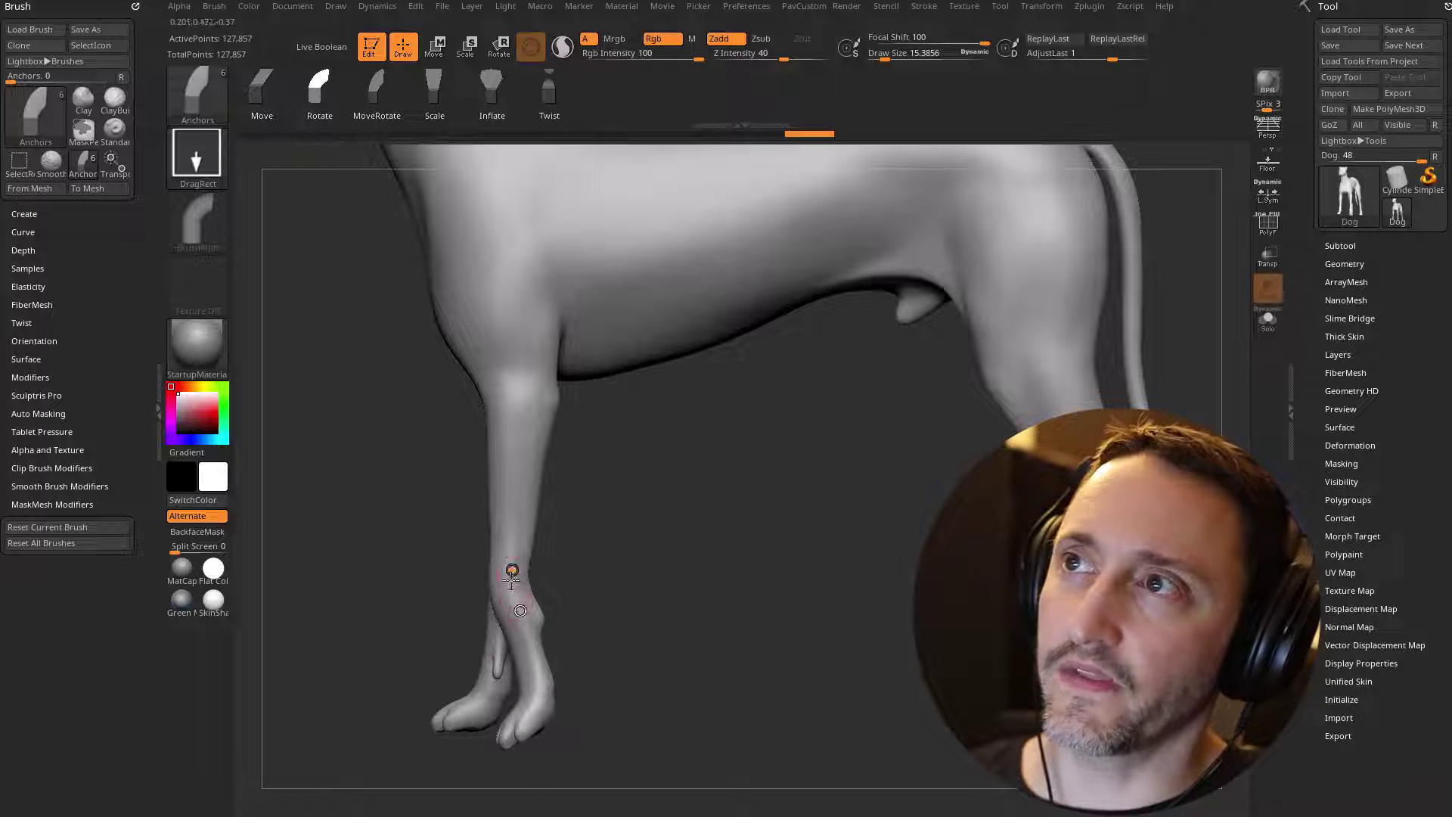
pyautogui.moveTo(522, 606); pyautogui.dragTo(549, 601)
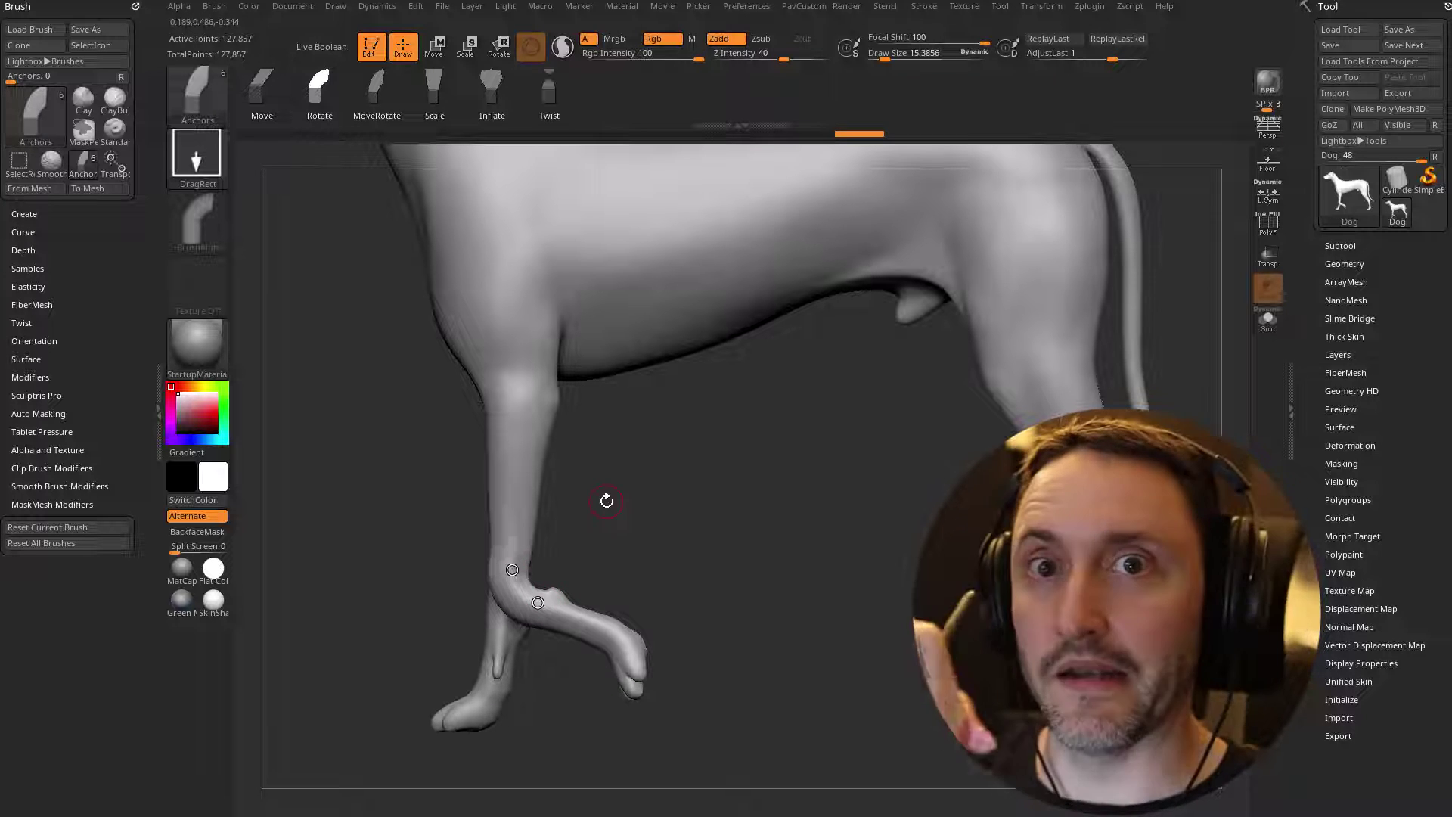
pyautogui.press('ctrl')
pyautogui.hotkey('ctrl', 'z')
# - Mask the dog's rear half, try rotating the front leg from anchors at the elbow, then undo the rotation and clear the mask
pyautogui.keyDown('alt'); pyautogui.moveTo(661, 530); pyautogui.dragTo(616, 564); pyautogui.keyUp('alt')
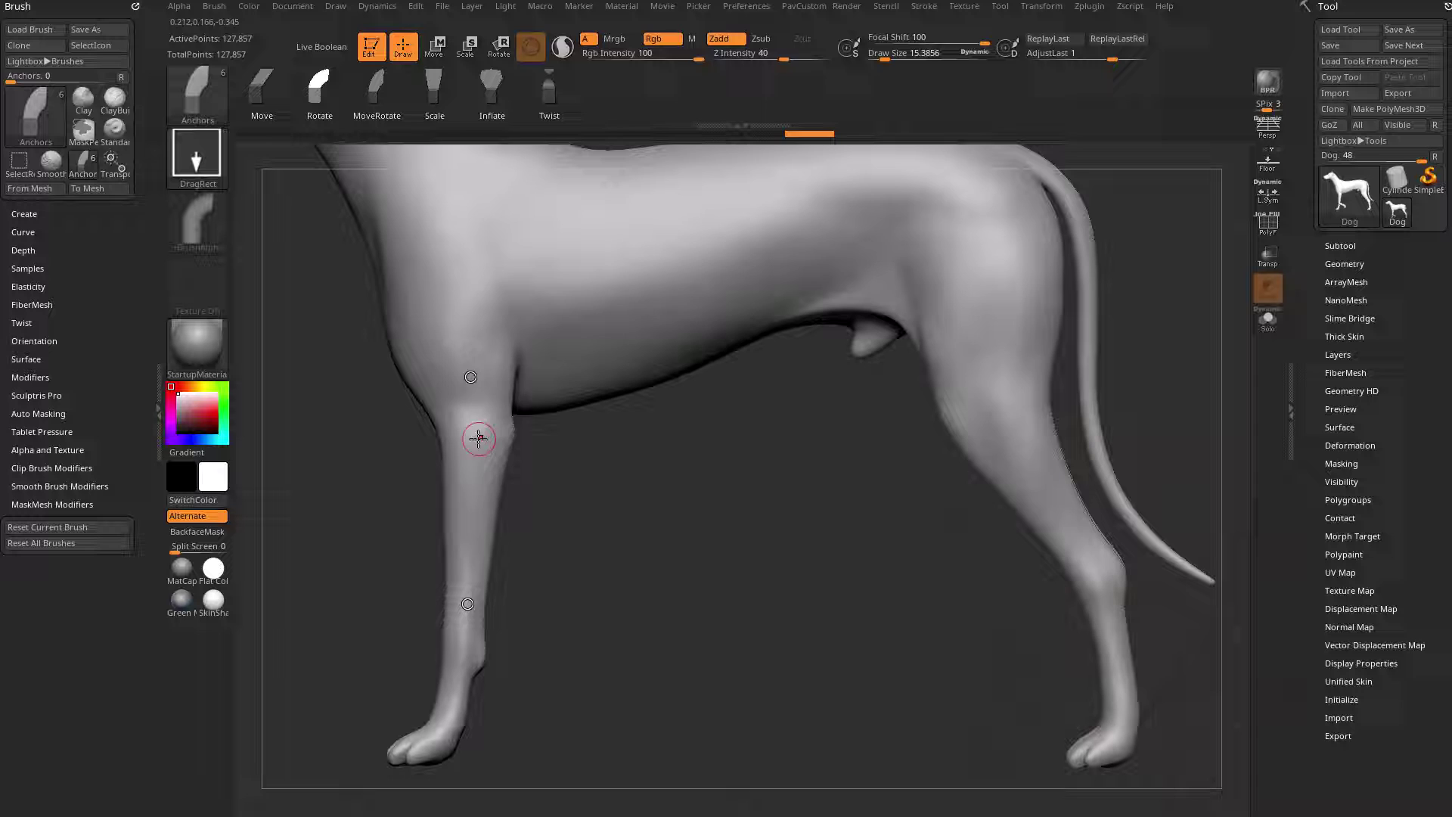
pyautogui.click(478, 434)
pyautogui.keyDown('ctrl'); pyautogui.moveTo(663, 533); pyautogui.dragTo(694, 484, button='right'); pyautogui.keyUp('ctrl')
pyautogui.keyDown('ctrl'); pyautogui.moveTo(1062, 199); pyautogui.dragTo(599, 749); pyautogui.keyUp('ctrl')
pyautogui.keyDown('ctrl'); pyautogui.moveTo(604, 523); pyautogui.dragTo(585, 492, button='right'); pyautogui.keyUp('ctrl')
pyautogui.moveTo(478, 434); pyautogui.dragTo(517, 414)
pyautogui.keyDown('ctrl'); pyautogui.moveTo(560, 423); pyautogui.dragTo(600, 447, button='right'); pyautogui.keyUp('ctrl')
pyautogui.hotkey('ctrl', 'z')
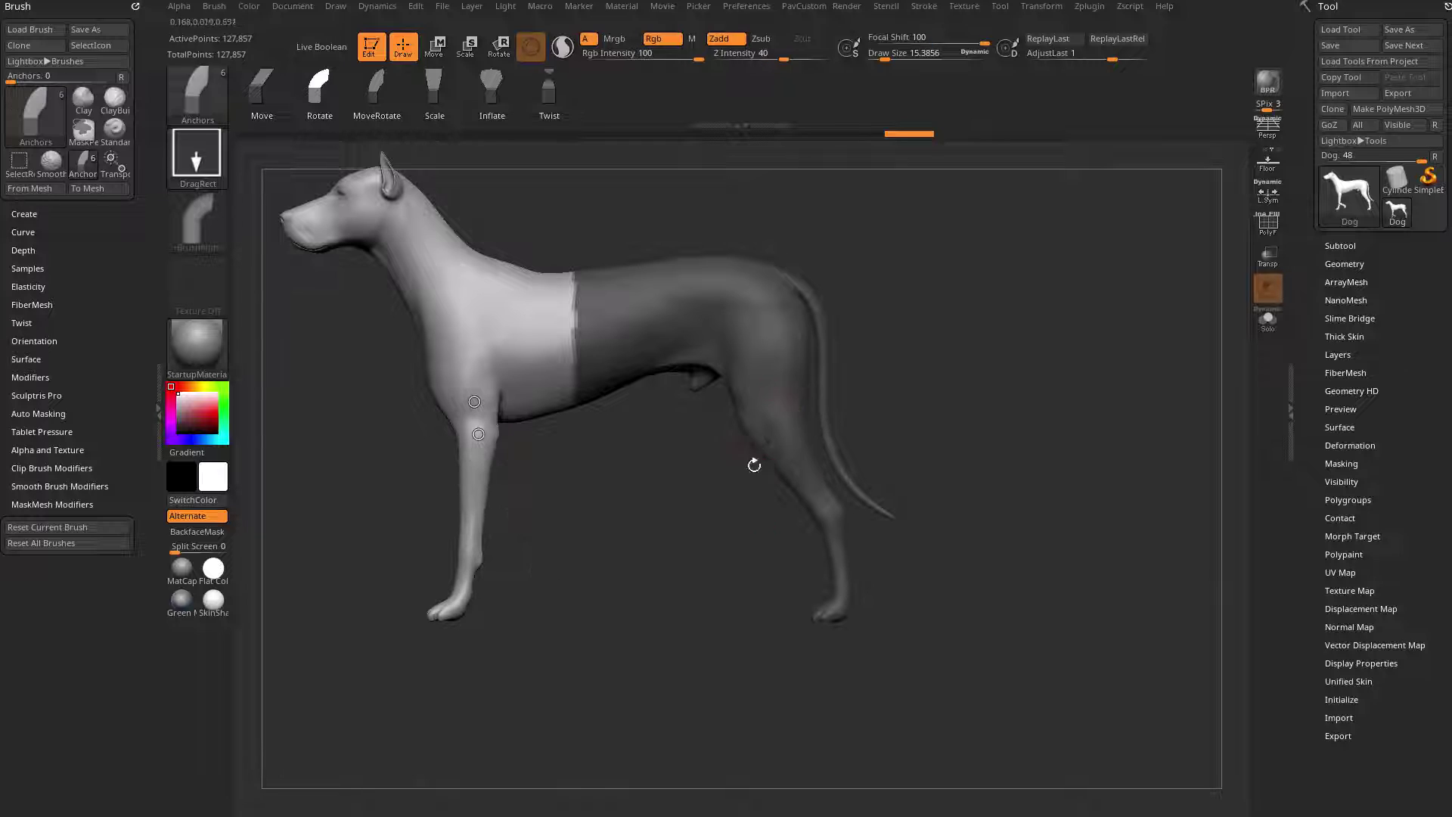
pyautogui.keyDown('ctrl'); pyautogui.moveTo(589, 487); pyautogui.dragTo(604, 556); pyautogui.keyUp('ctrl')
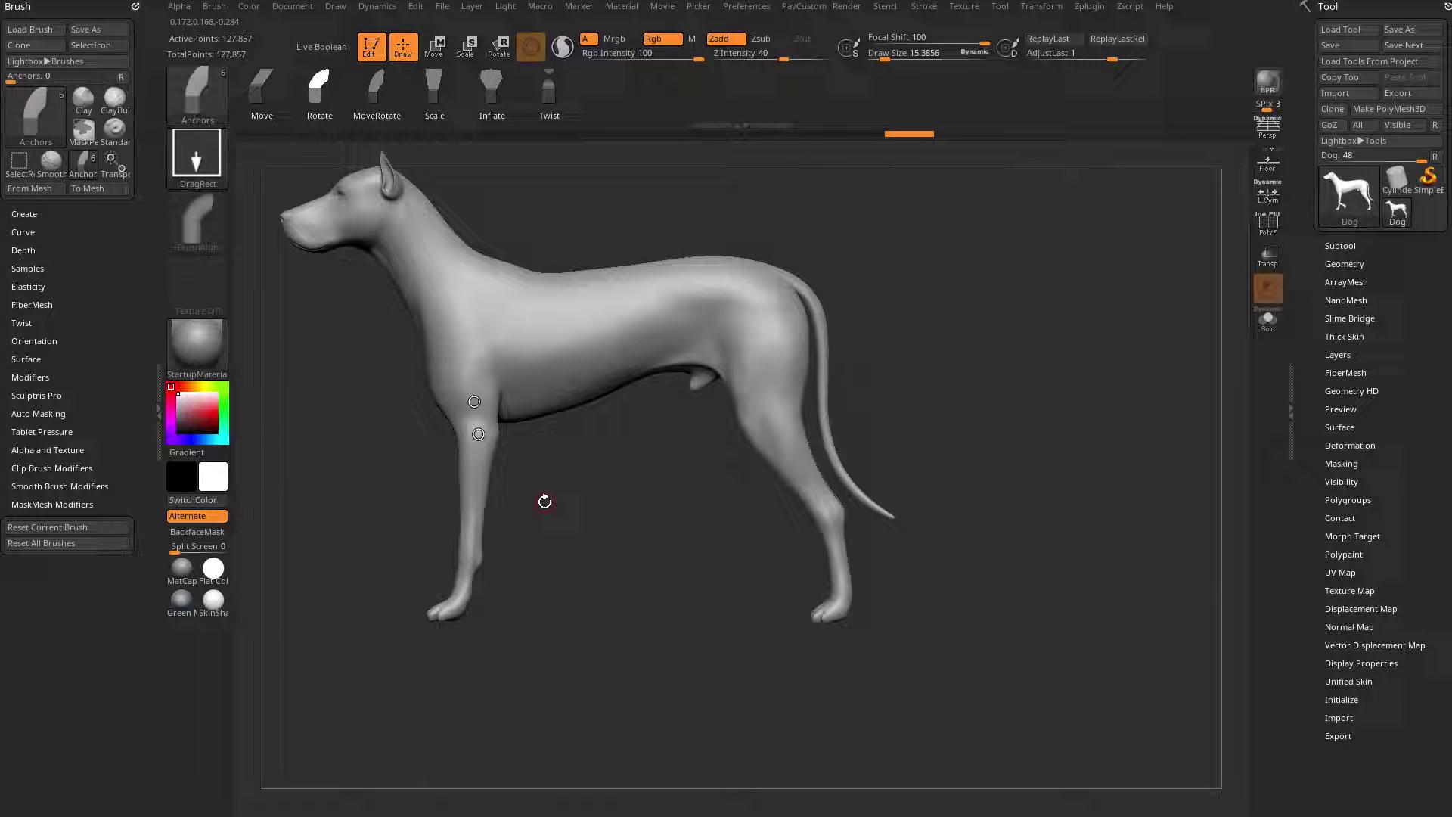
# - Adjust the anchors around the front elbow and lower the mesh to subdivision level 1
pyautogui.keyDown('alt'); pyautogui.moveTo(578, 485); pyautogui.dragTo(606, 528); pyautogui.keyUp('alt')
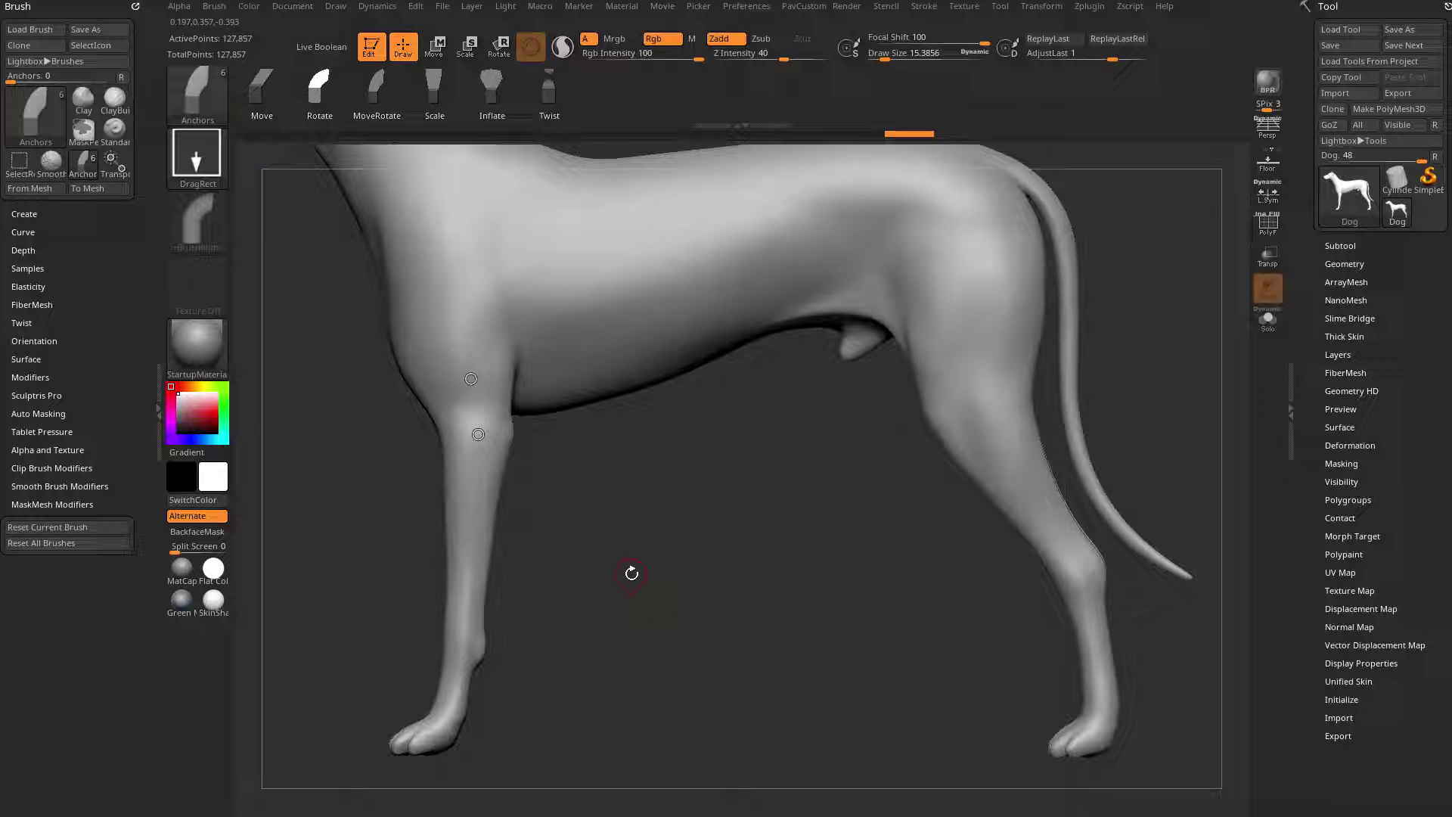
pyautogui.moveTo(643, 532); pyautogui.dragTo(643, 475)
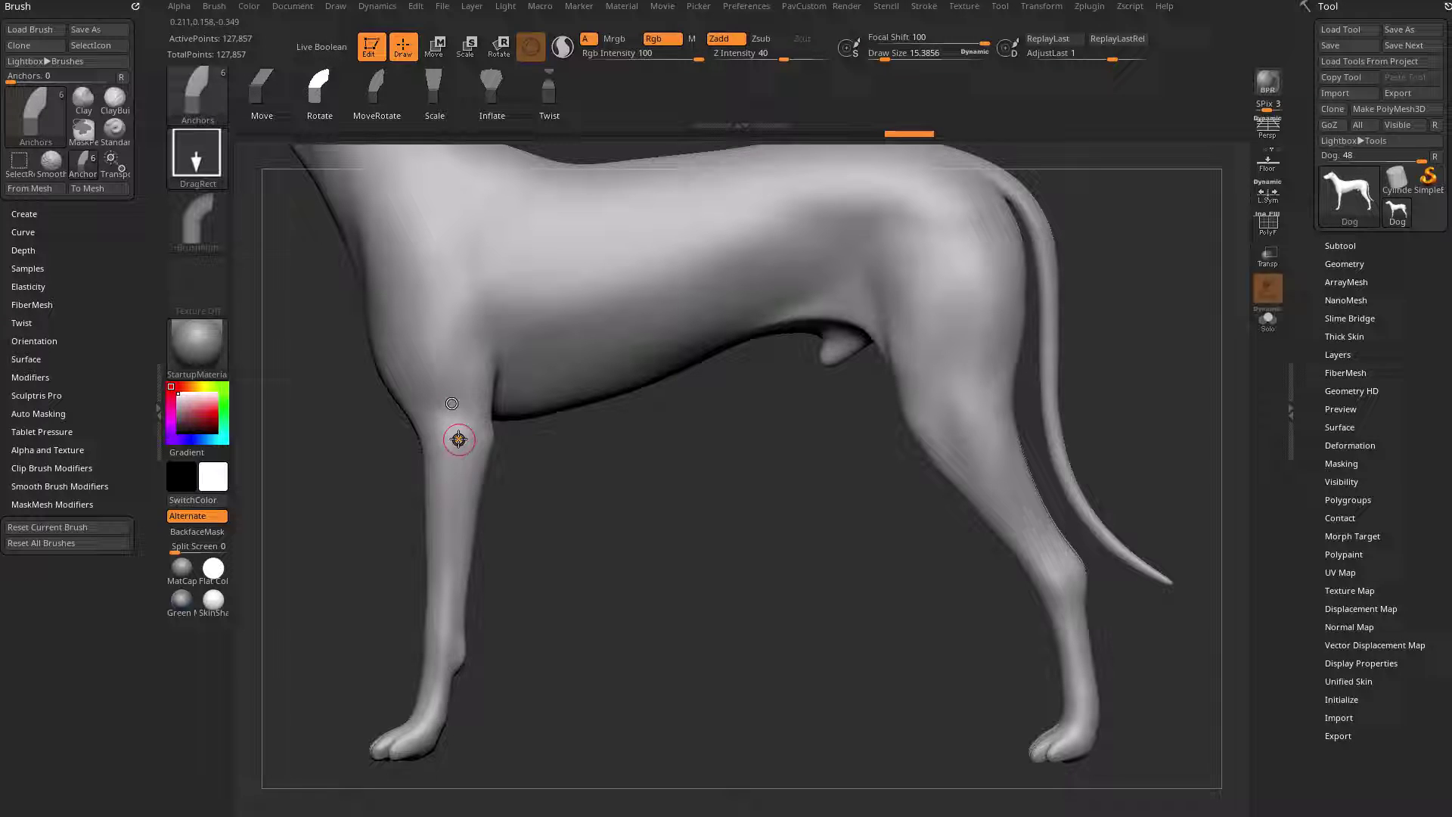
pyautogui.moveTo(459, 440)
pyautogui.mouseDown()
pyautogui.moveTo(477, 429)
pyautogui.moveTo(446, 433)
pyautogui.moveTo(460, 431)
pyautogui.mouseUp()
pyautogui.click(1331, 263)
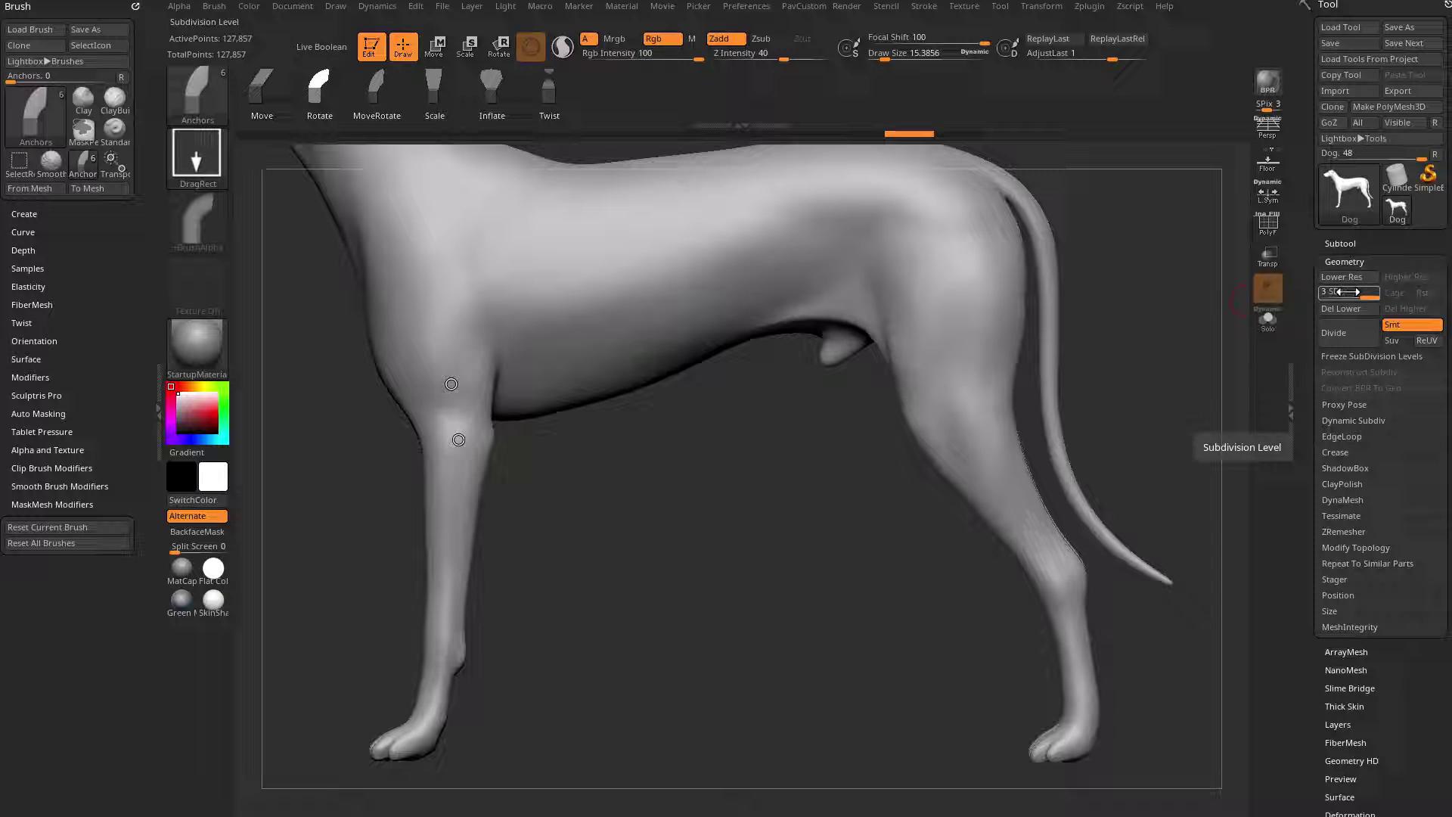
pyautogui.moveTo(1347, 292); pyautogui.dragTo(1324, 292)
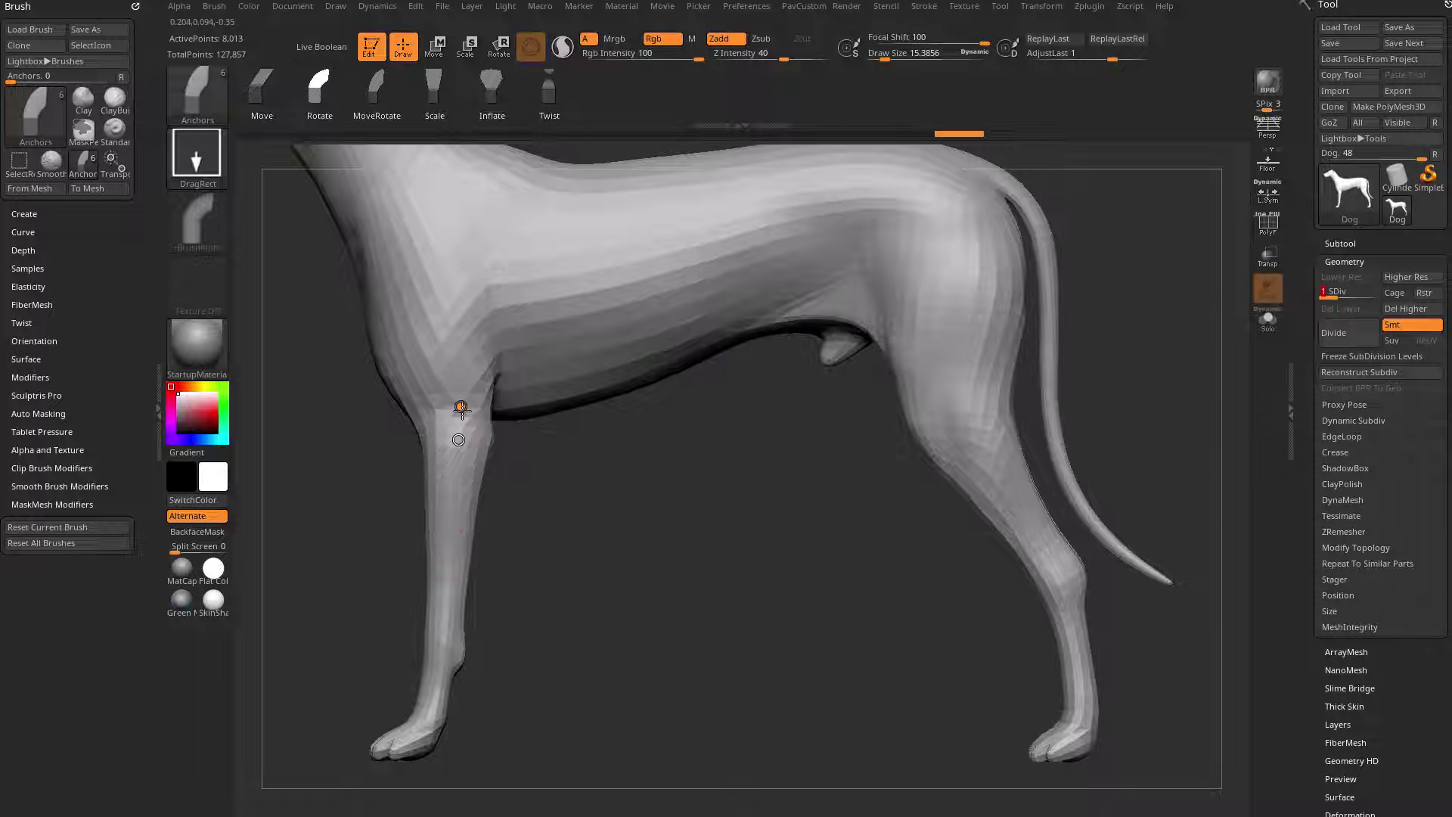
# - Try rotating the low-resolution front leg forward at the elbow, and undo the rotation
pyautogui.moveTo(461, 408)
pyautogui.mouseDown()
pyautogui.moveTo(461, 424)
pyautogui.moveTo(444, 406)
pyautogui.mouseUp()
pyautogui.moveTo(448, 460); pyautogui.dragTo(394, 440)
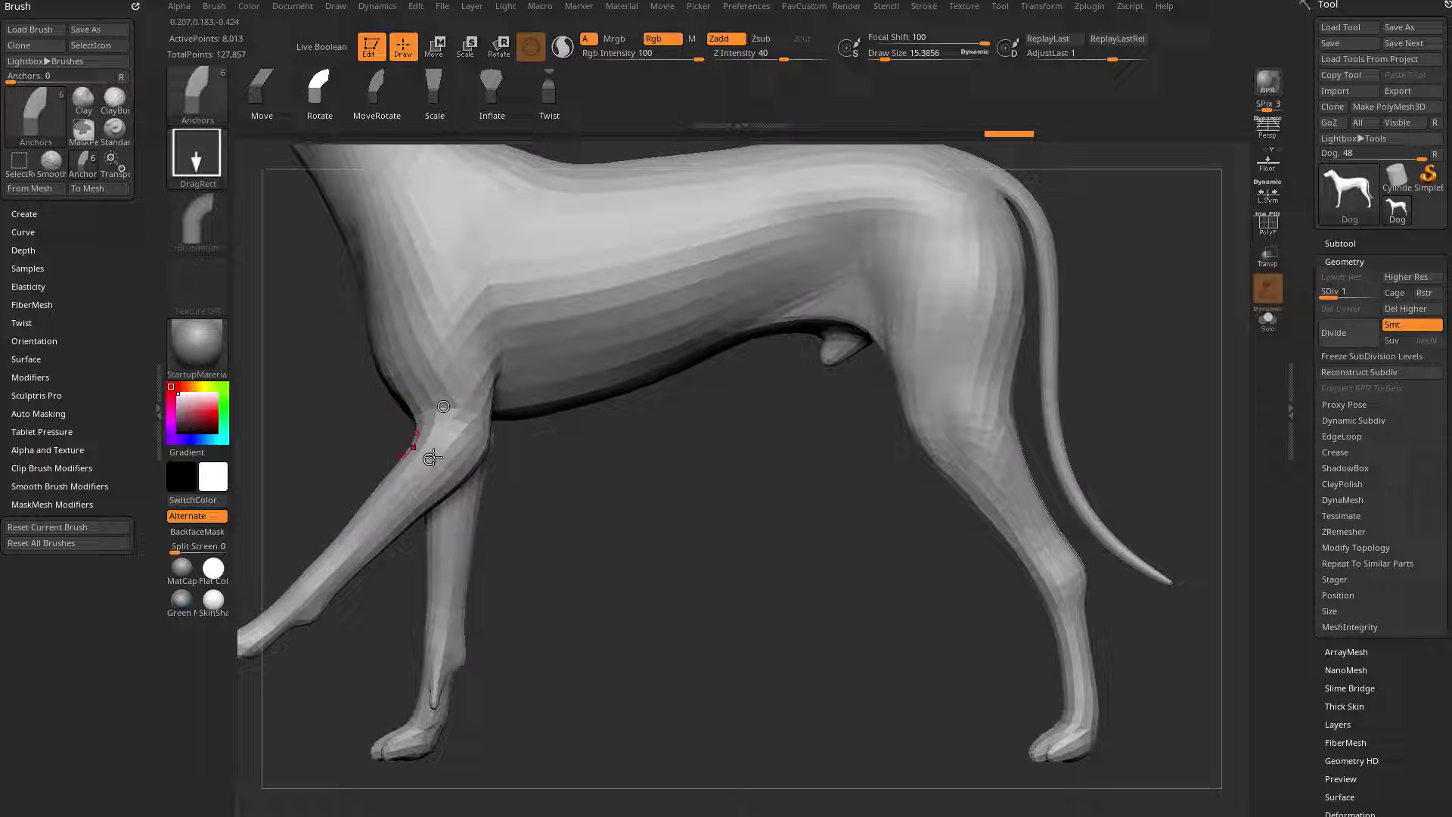
pyautogui.hotkey('ctrl', 'z')
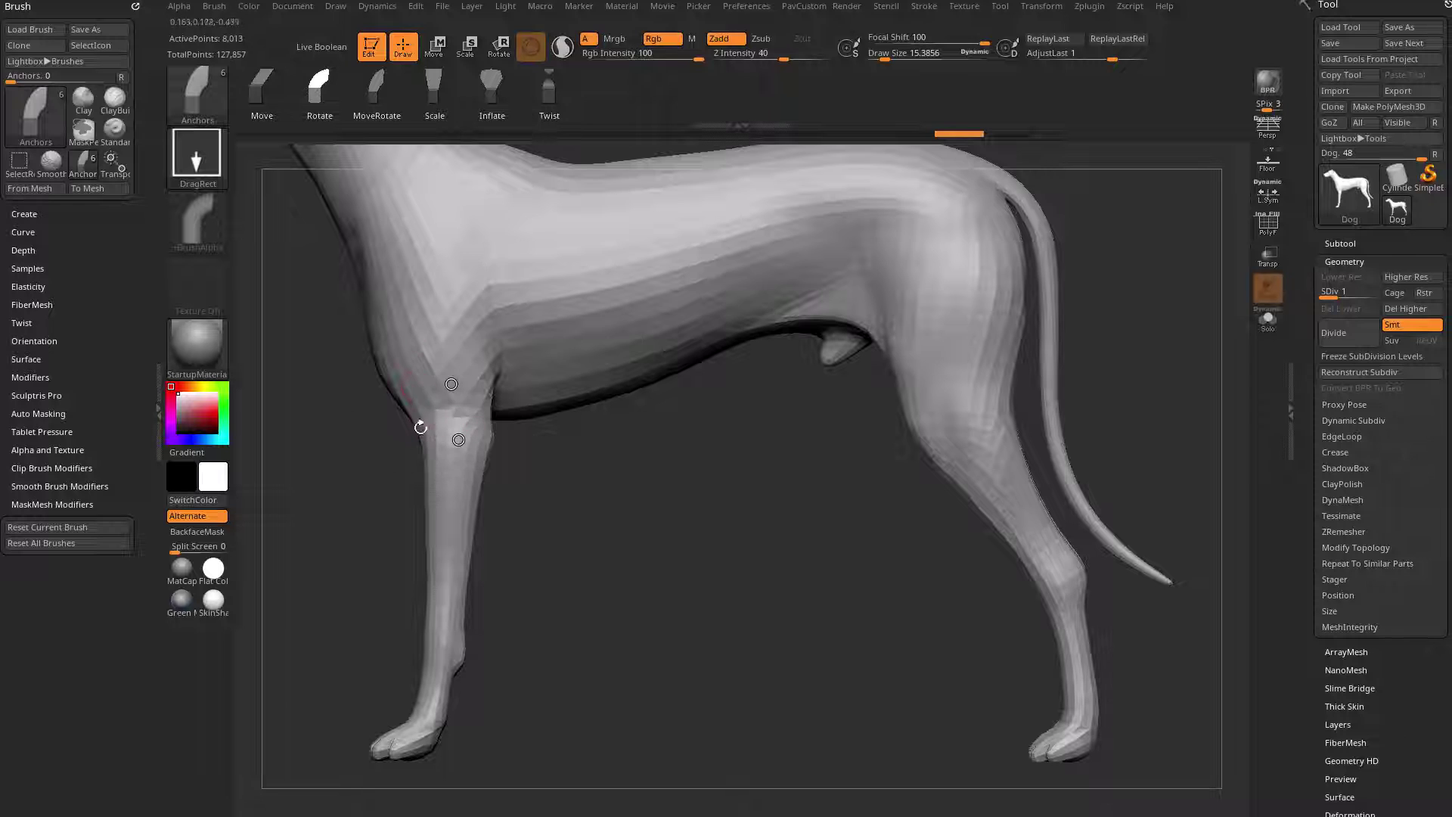
# - Return the mesh to subdivision level 3, try swinging the front leg backward at the elbow, and undo the rotation
pyautogui.press('d')
pyautogui.press('d')
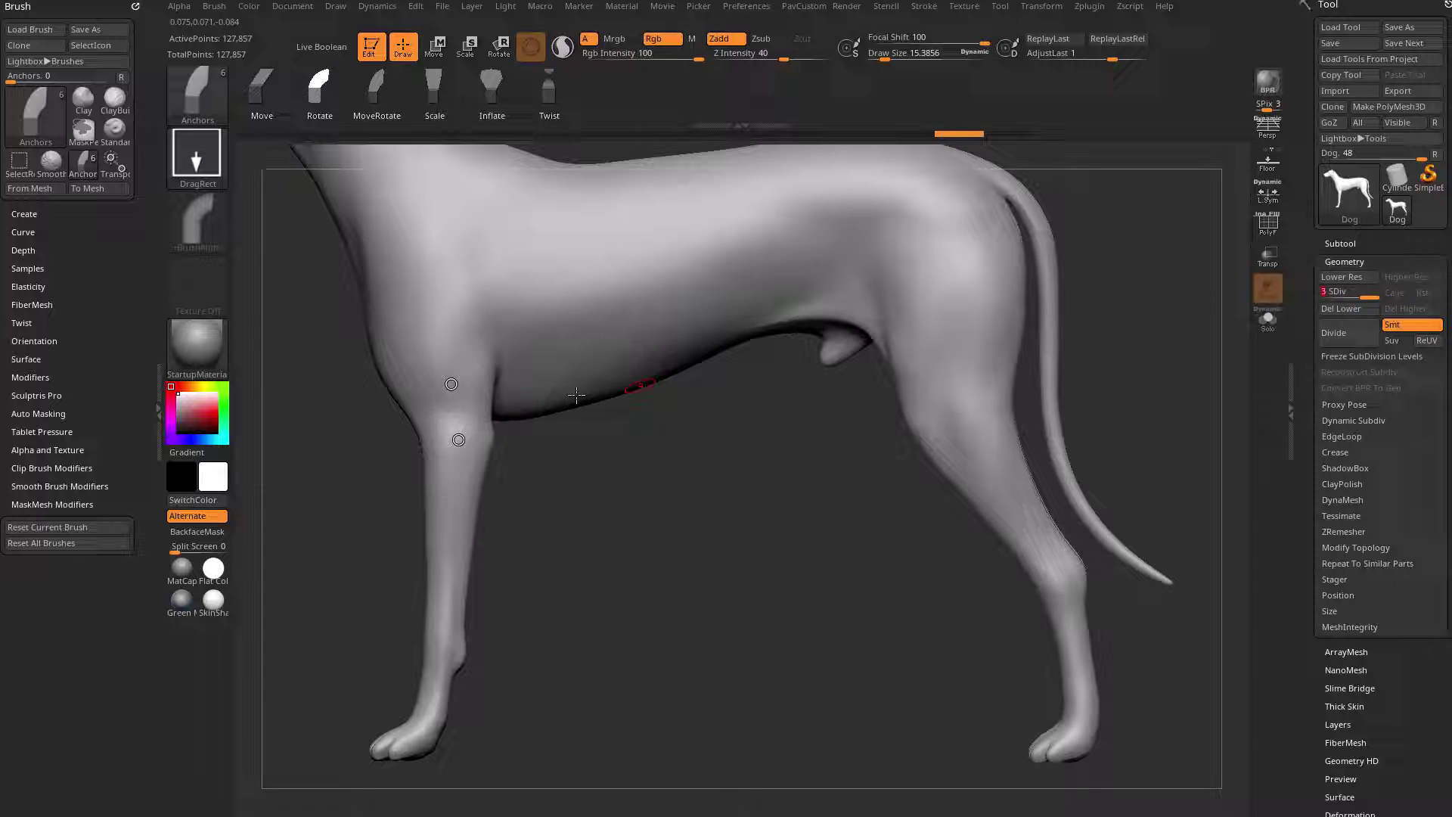
pyautogui.moveTo(458, 439); pyautogui.dragTo(505, 424)
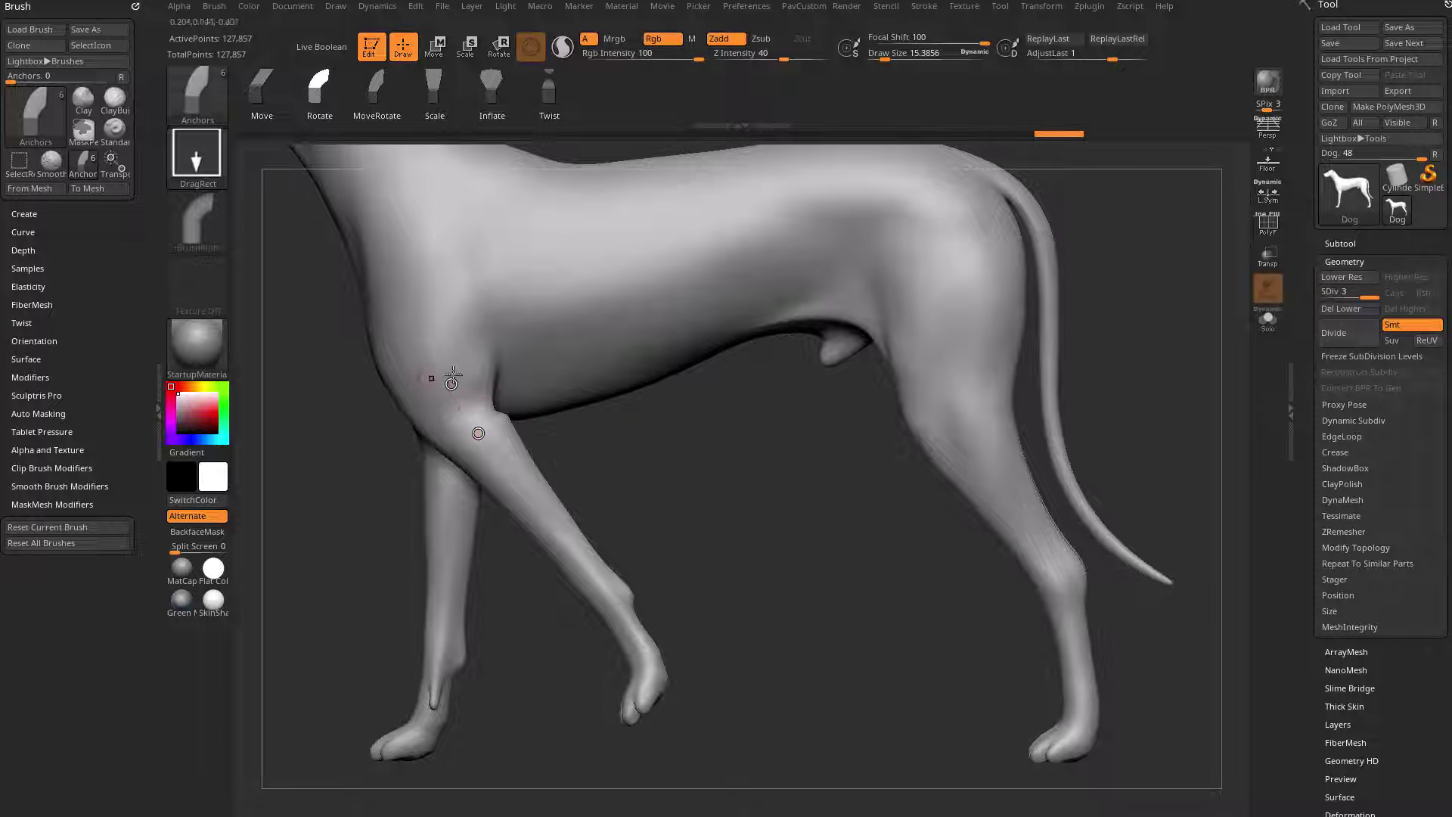
pyautogui.hotkey('ctrl', 'z')
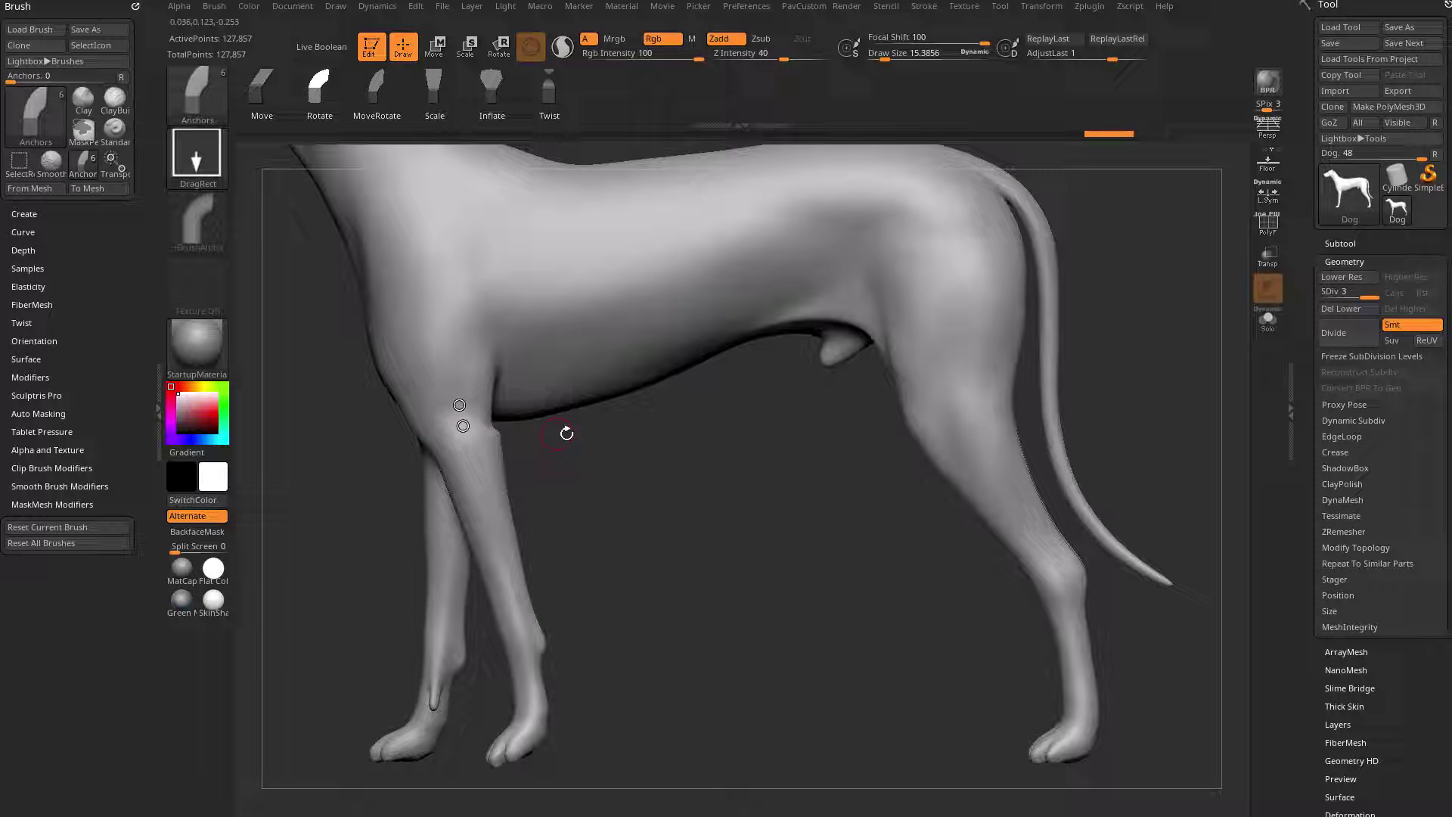
pyautogui.hotkey('ctrl', 'z')
pyautogui.keyDown('alt'); pyautogui.moveTo(637, 486); pyautogui.dragTo(655, 502); pyautogui.keyUp('alt')
pyautogui.hotkey('ctrl', 'z')
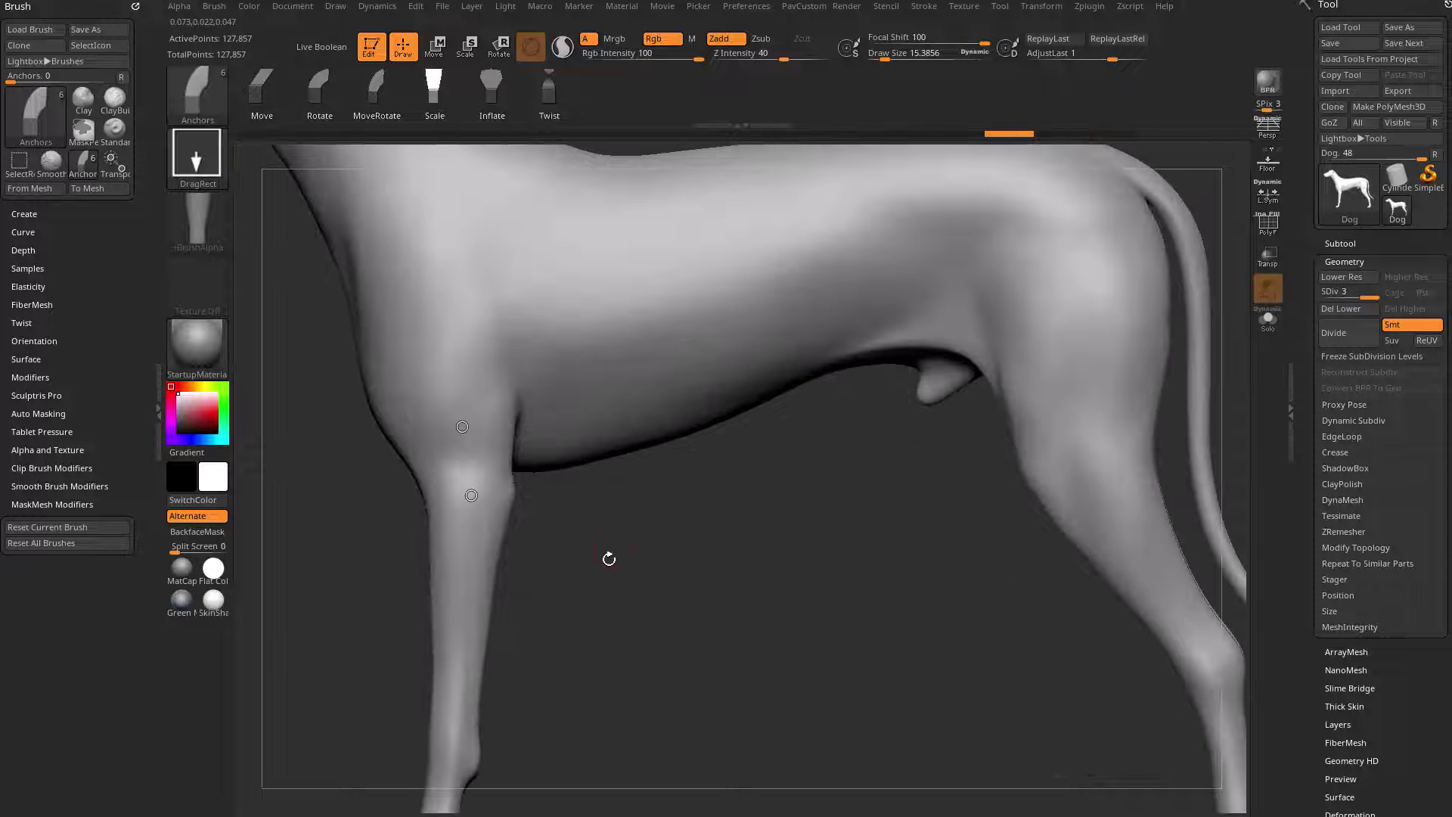
# - Switch the mesh down to subdivision level 1 and back to level 3, and undo back to the unmasked, unposed dog
pyautogui.keyDown('alt'); pyautogui.moveTo(609, 557); pyautogui.dragTo(628, 492); pyautogui.keyUp('alt')
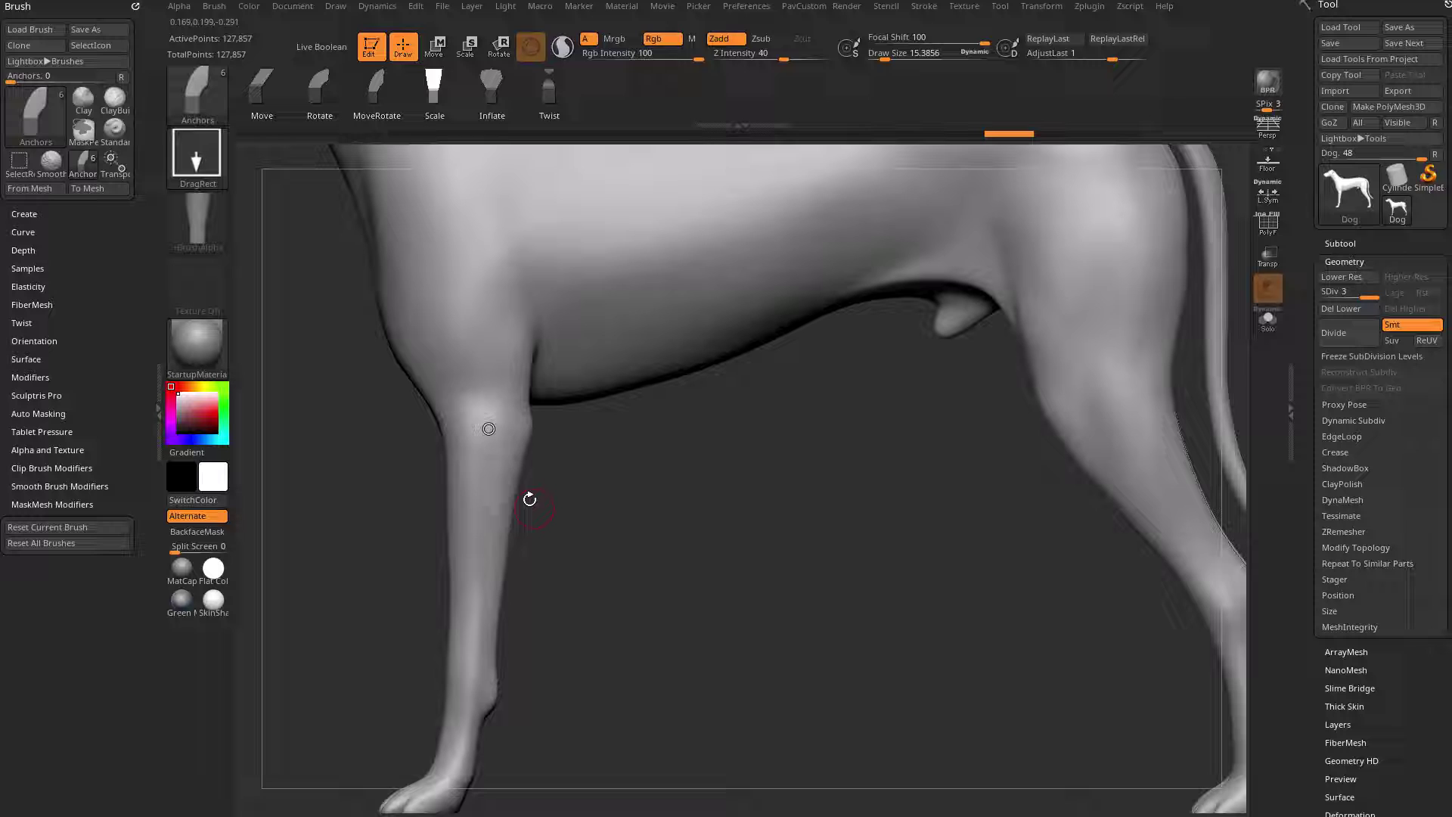
pyautogui.hotkey('shift', 'd')
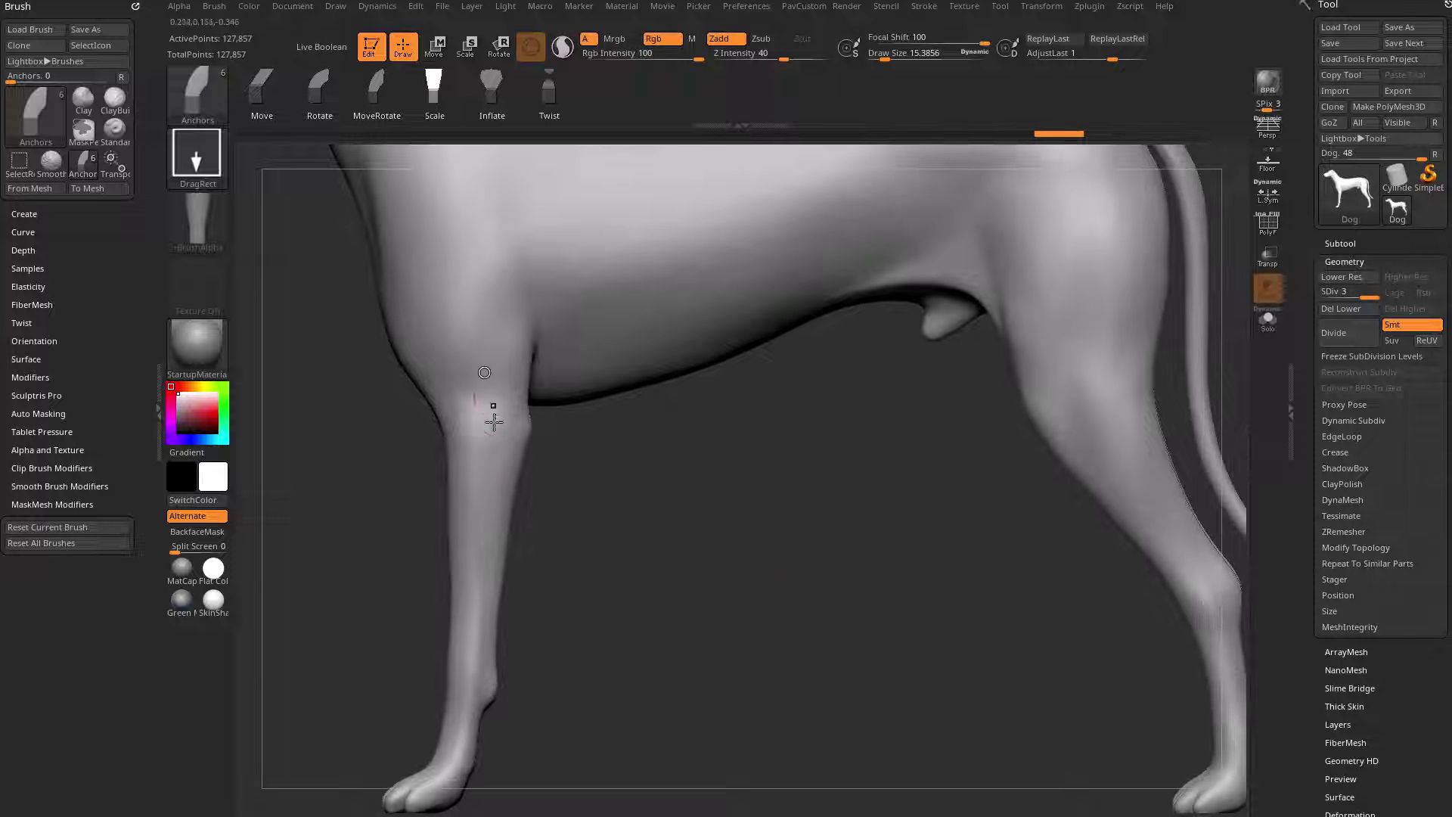
pyautogui.hotkey('shift', 'd')
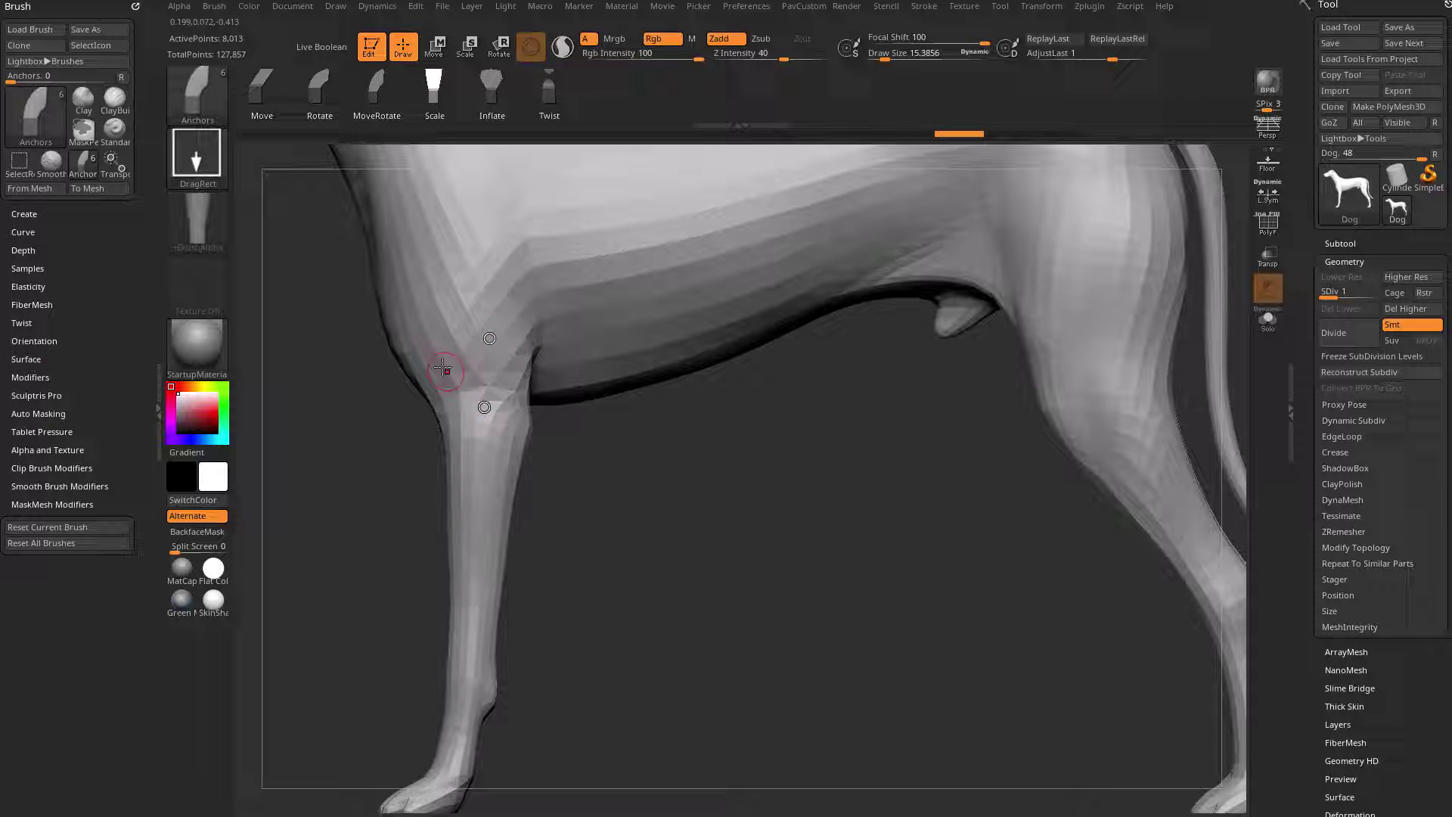
pyautogui.press('d')
pyautogui.press('d')
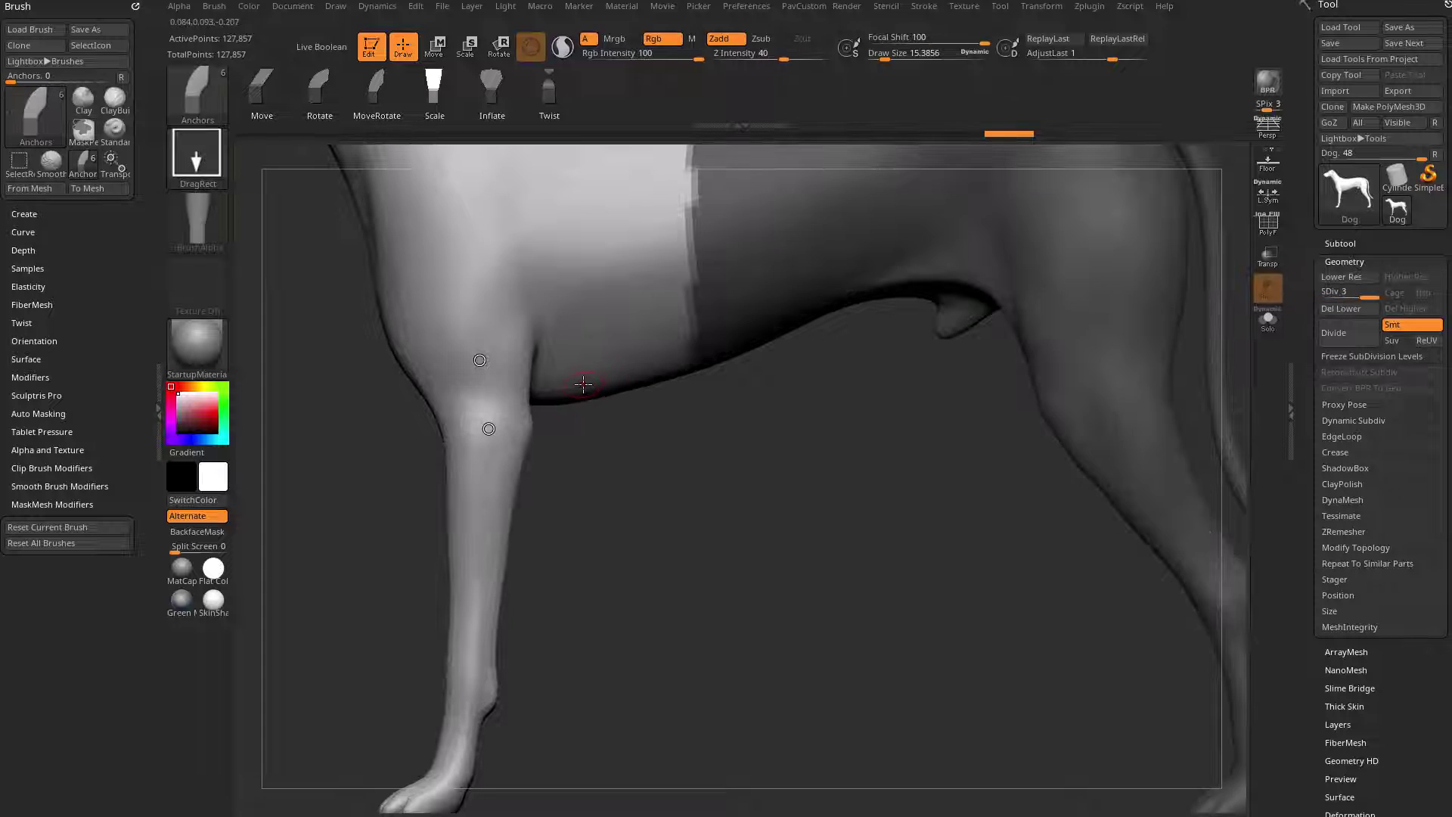
pyautogui.hotkey('ctrl', 'z')
pyautogui.hotkey('ctrl', 'z')
pyautogui.hotkey('ctrl', 'z')
pyautogui.hotkey('ctrl', 'z')
pyautogui.hotkey('ctrl', 'z')
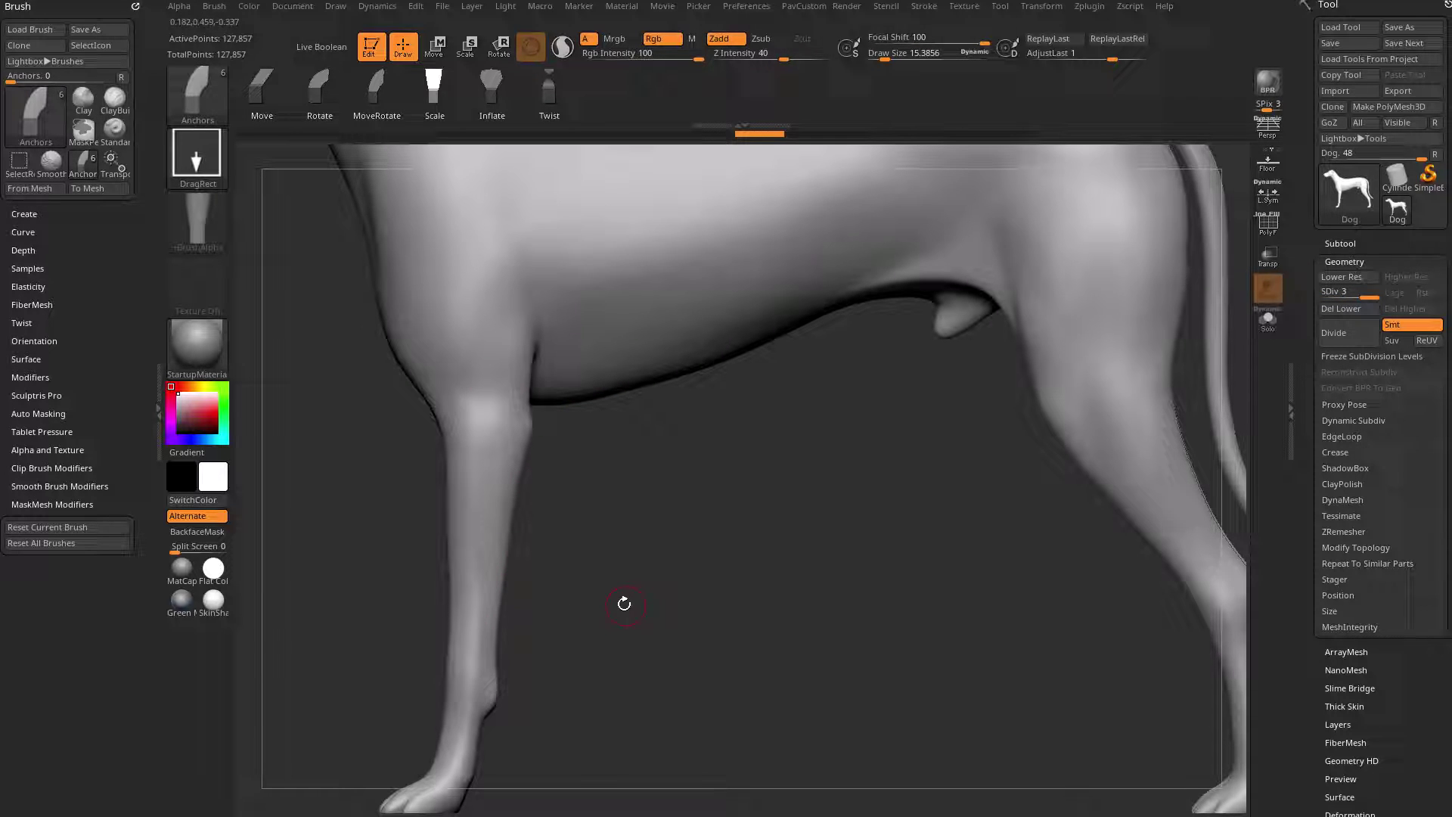
# - Set anchors at the front leg's elbow and wrist, check them from the front, and re-centre them on the leg
pyautogui.moveTo(615, 561); pyautogui.dragTo(429, 499)
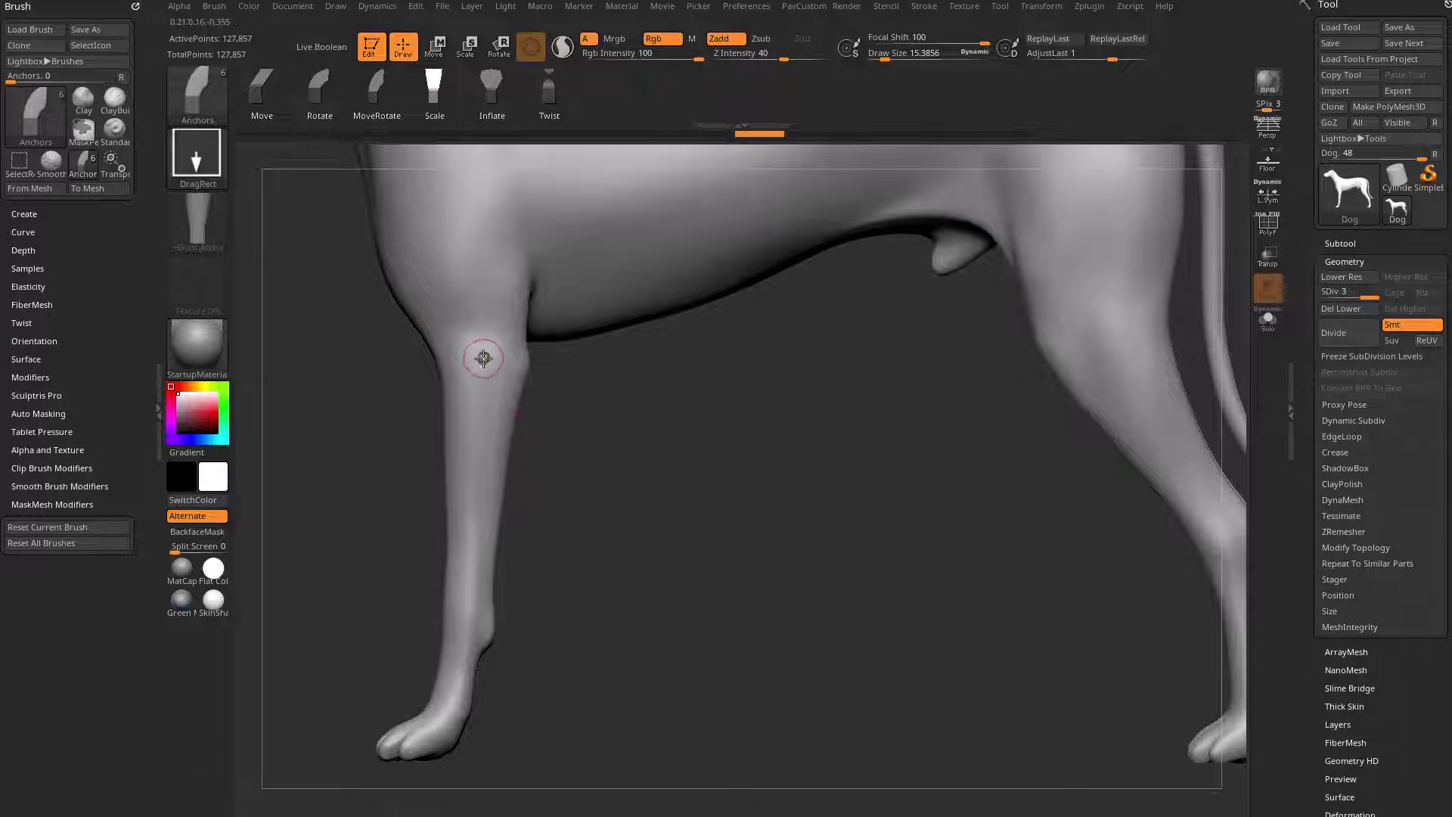
pyautogui.moveTo(584, 511); pyautogui.dragTo(641, 462)
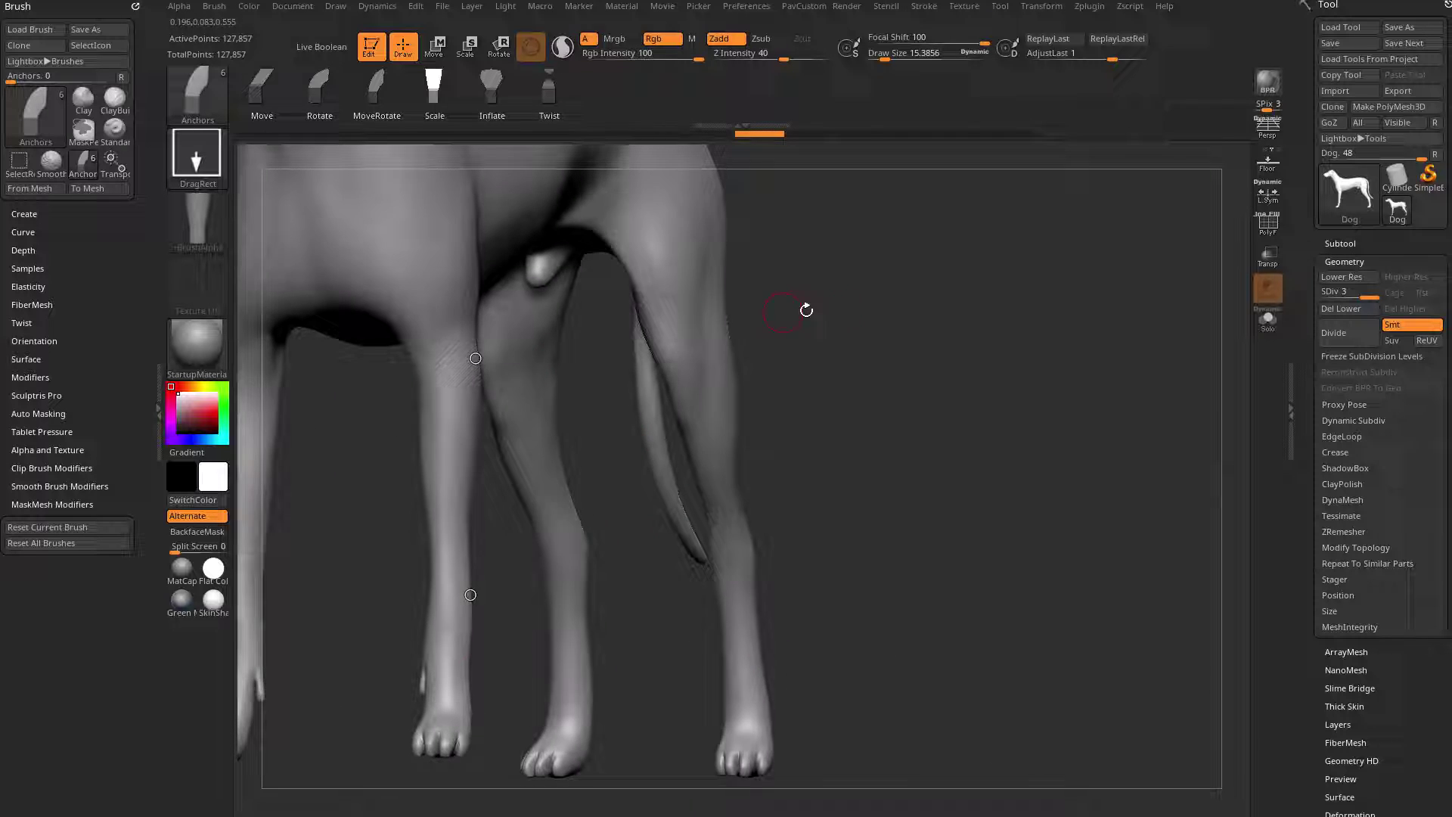
pyautogui.moveTo(806, 310); pyautogui.dragTo(750, 303)
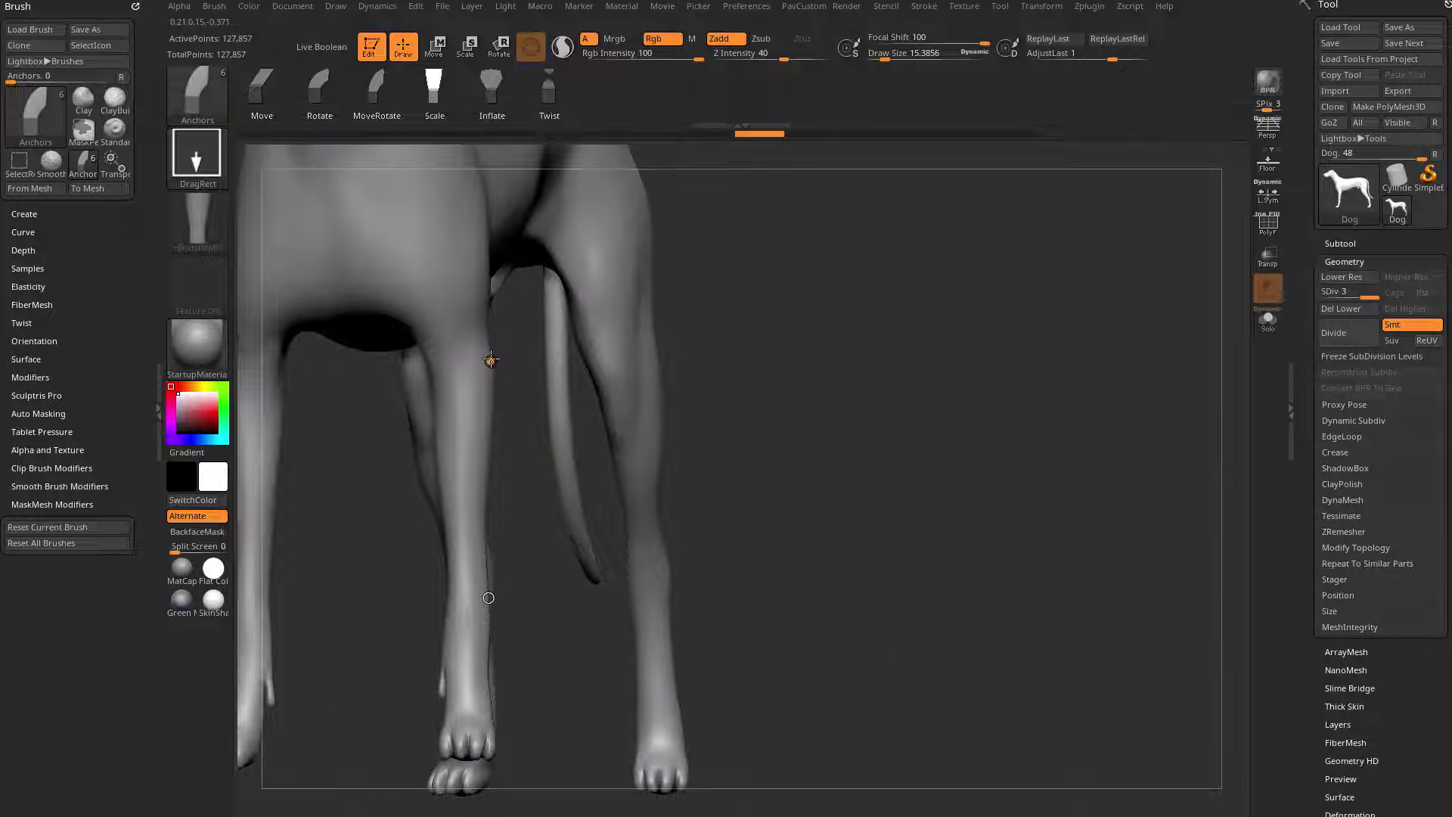
pyautogui.hotkey('ctrl', 'shift', 'z')
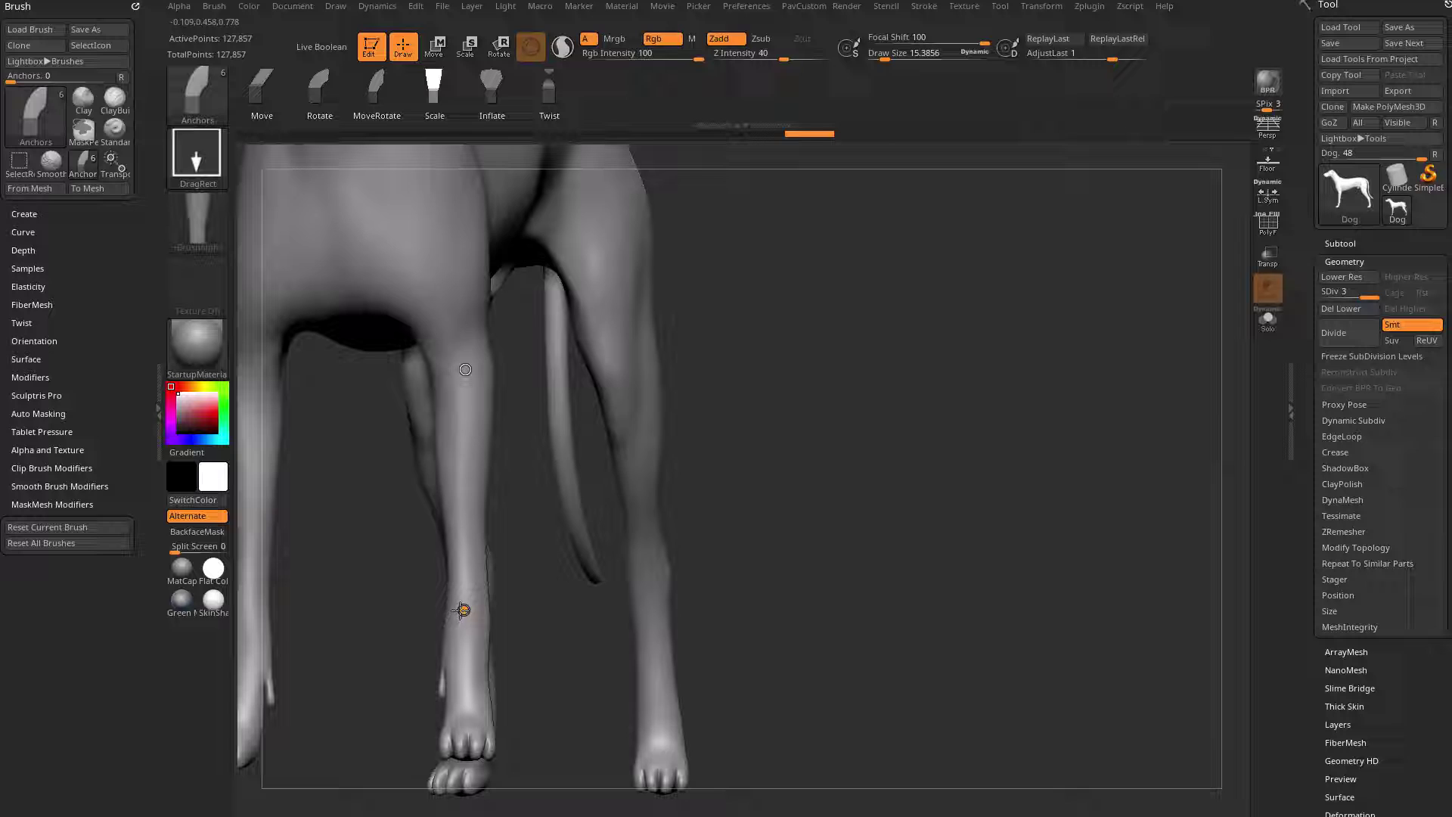
pyautogui.keyDown('ctrl'); pyautogui.click(470, 594); pyautogui.keyUp('ctrl')
pyautogui.keyDown('shift'); pyautogui.moveTo(883, 428); pyautogui.dragTo(801, 441); pyautogui.keyUp('shift')
pyautogui.keyDown('alt'); pyautogui.moveTo(547, 389); pyautogui.dragTo(1149, 358); pyautogui.keyUp('alt')
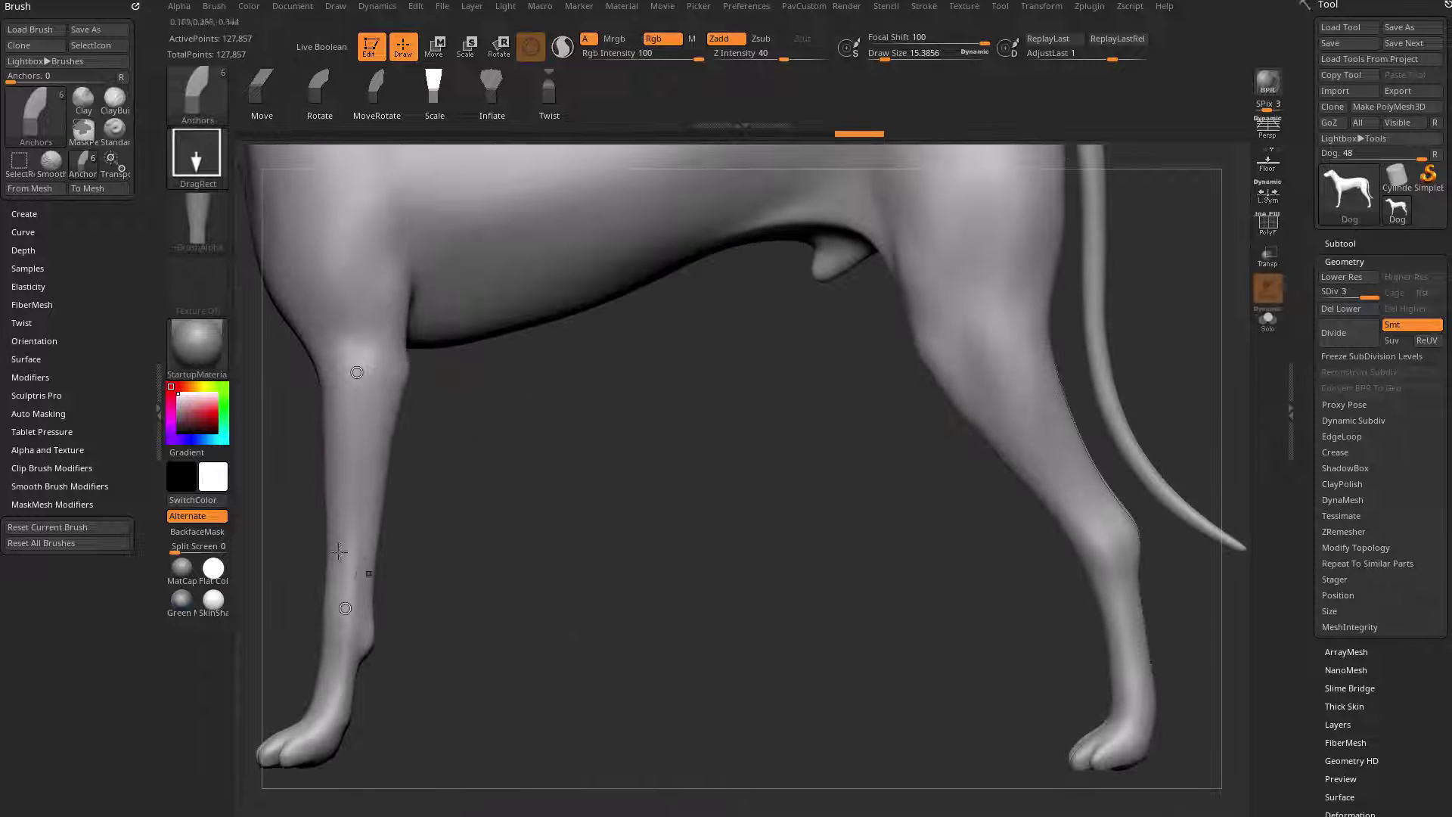
pyautogui.keyDown('alt'); pyautogui.moveTo(597, 454); pyautogui.dragTo(722, 444); pyautogui.keyUp('alt')
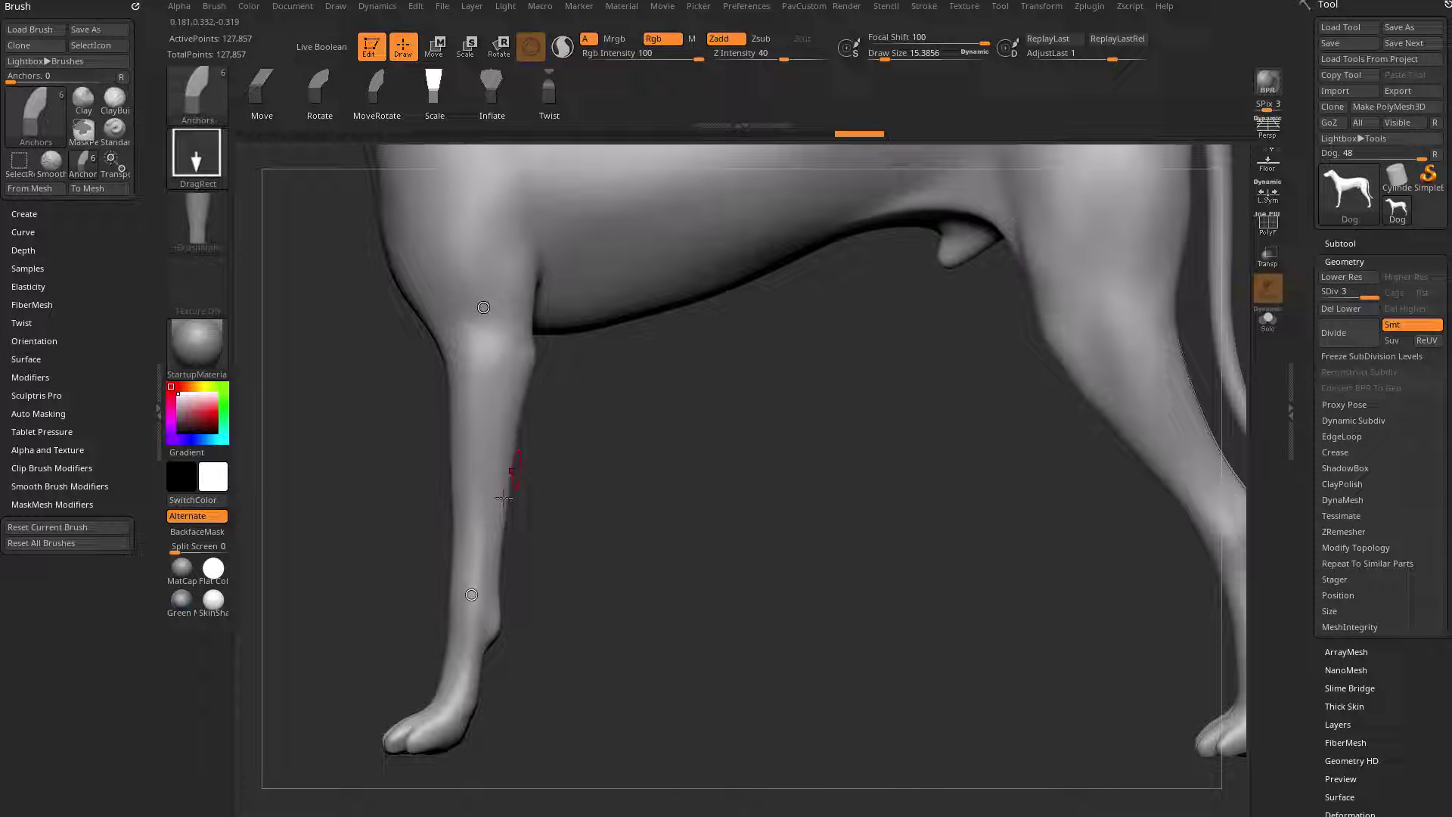
# - Place anchors just above and at the front wrist, try bending the paw backward with Rotate, and return to a front view
pyautogui.keyDown('ctrl'); pyautogui.click(476, 546); pyautogui.keyUp('ctrl')
pyautogui.moveTo(475, 573); pyautogui.dragTo(476, 589)
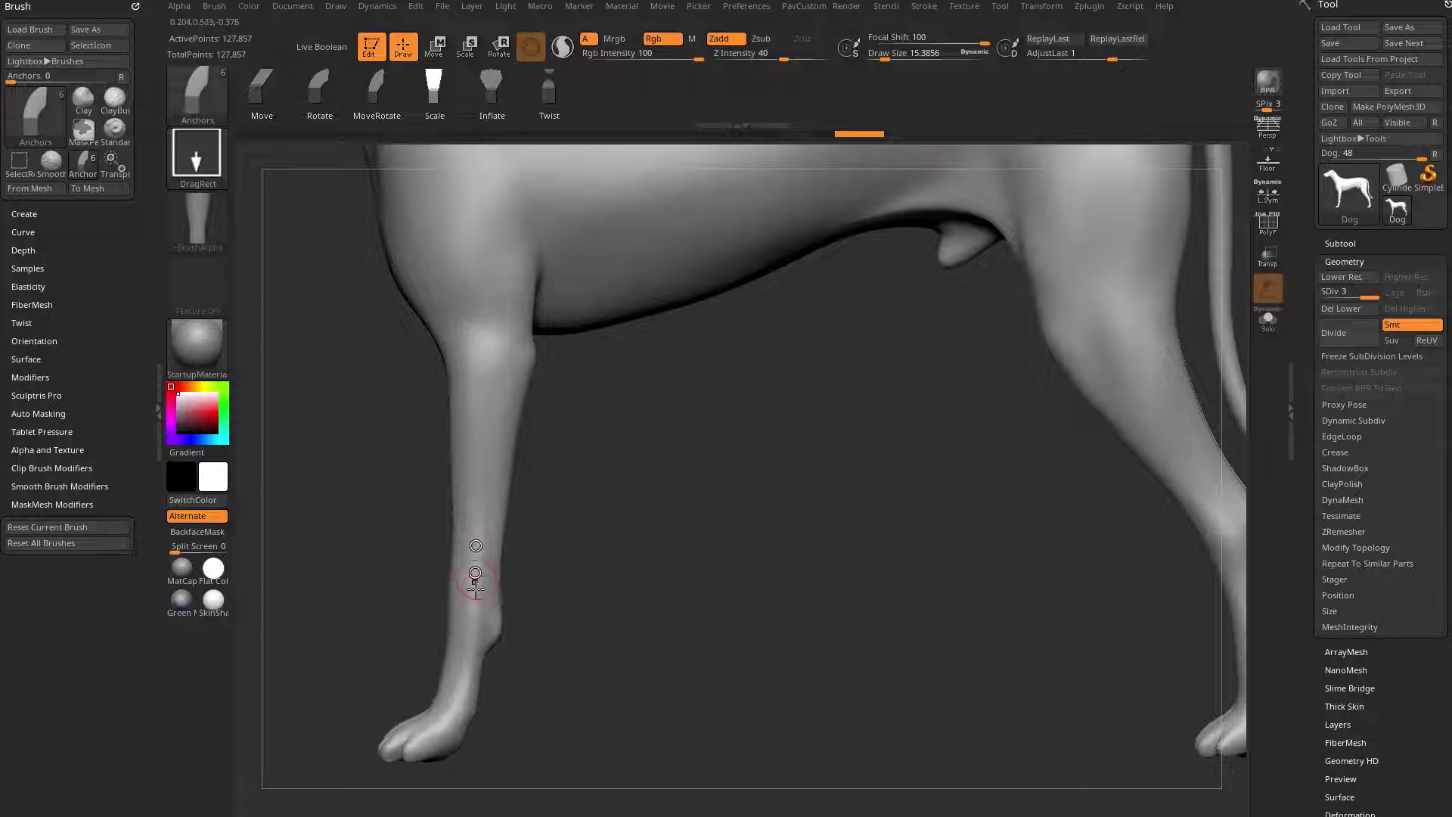
pyautogui.hotkey('ctrl', 'z')
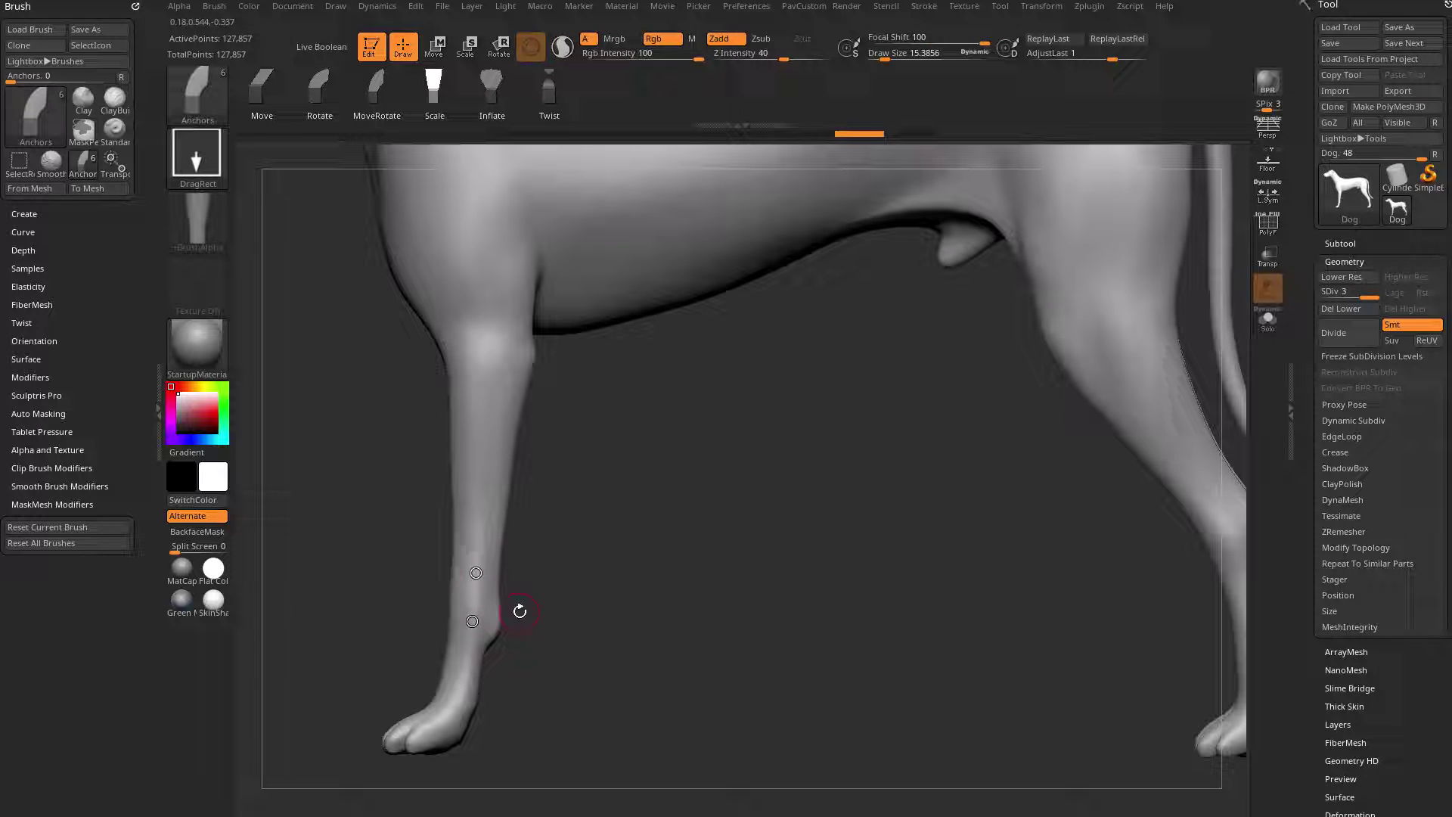
pyautogui.click(369, 96)
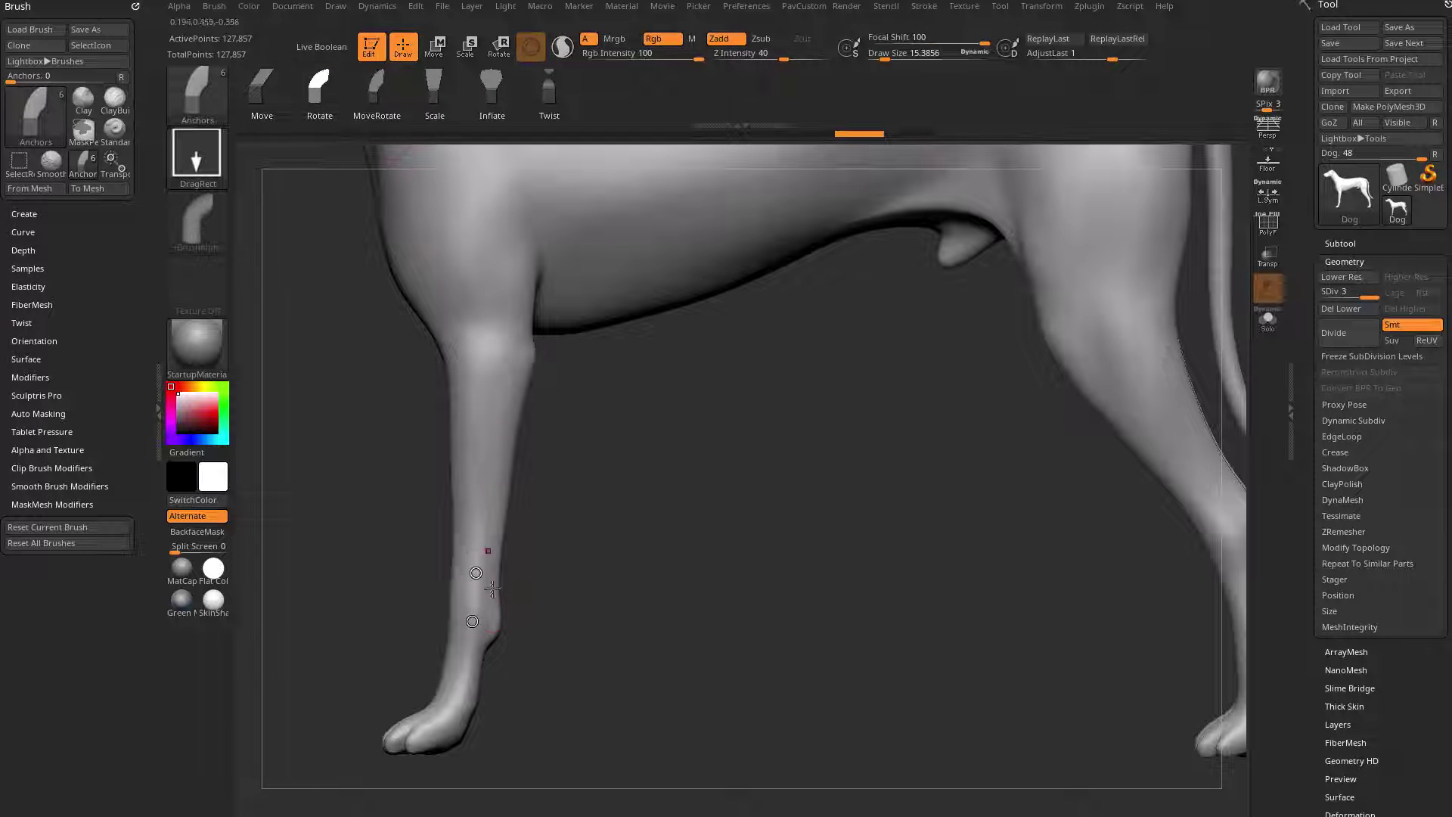
pyautogui.moveTo(474, 622); pyautogui.dragTo(505, 611)
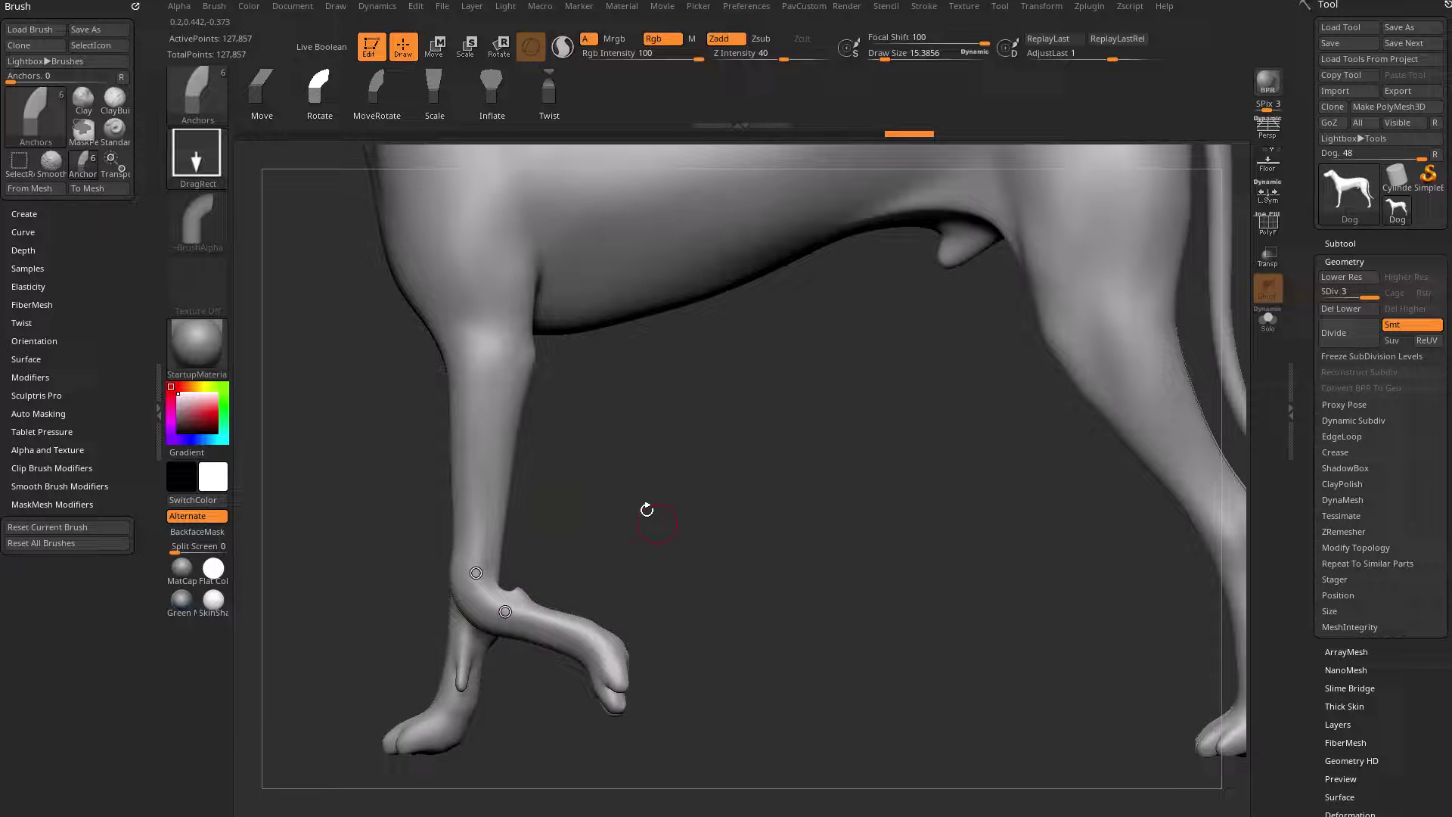
pyautogui.keyDown('shift'); pyautogui.moveTo(647, 509); pyautogui.dragTo(558, 597); pyautogui.keyUp('shift')
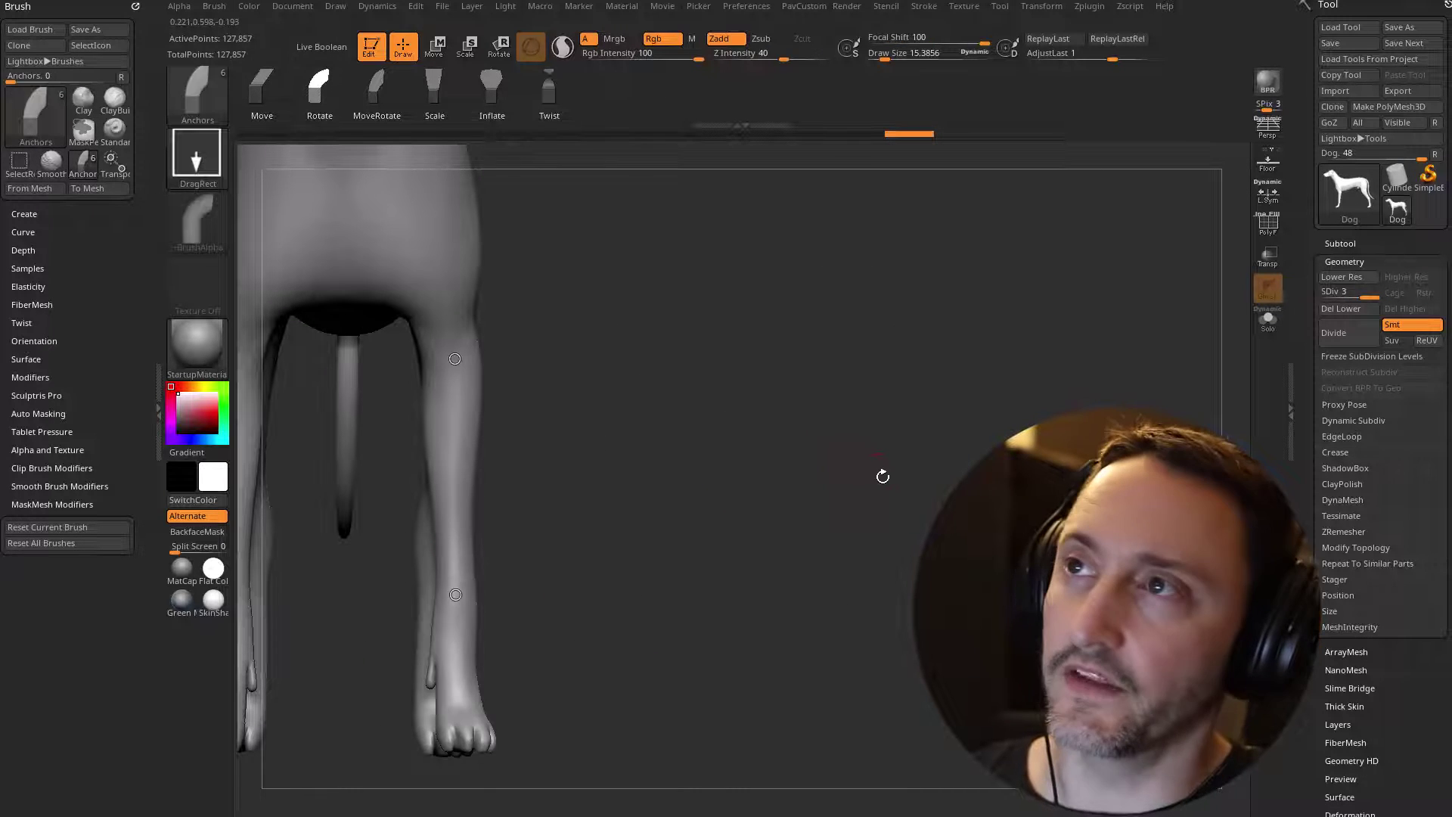
# - Show the dog in side view, switch the Anchors brush to Inflate, and move the upper anchor onto the front leg's elbow
pyautogui.keyDown('shift'); pyautogui.moveTo(882, 476); pyautogui.dragTo(613, 460); pyautogui.keyUp('shift')
pyautogui.keyDown('alt'); pyautogui.moveTo(692, 416); pyautogui.dragTo(690, 433); pyautogui.keyUp('alt')
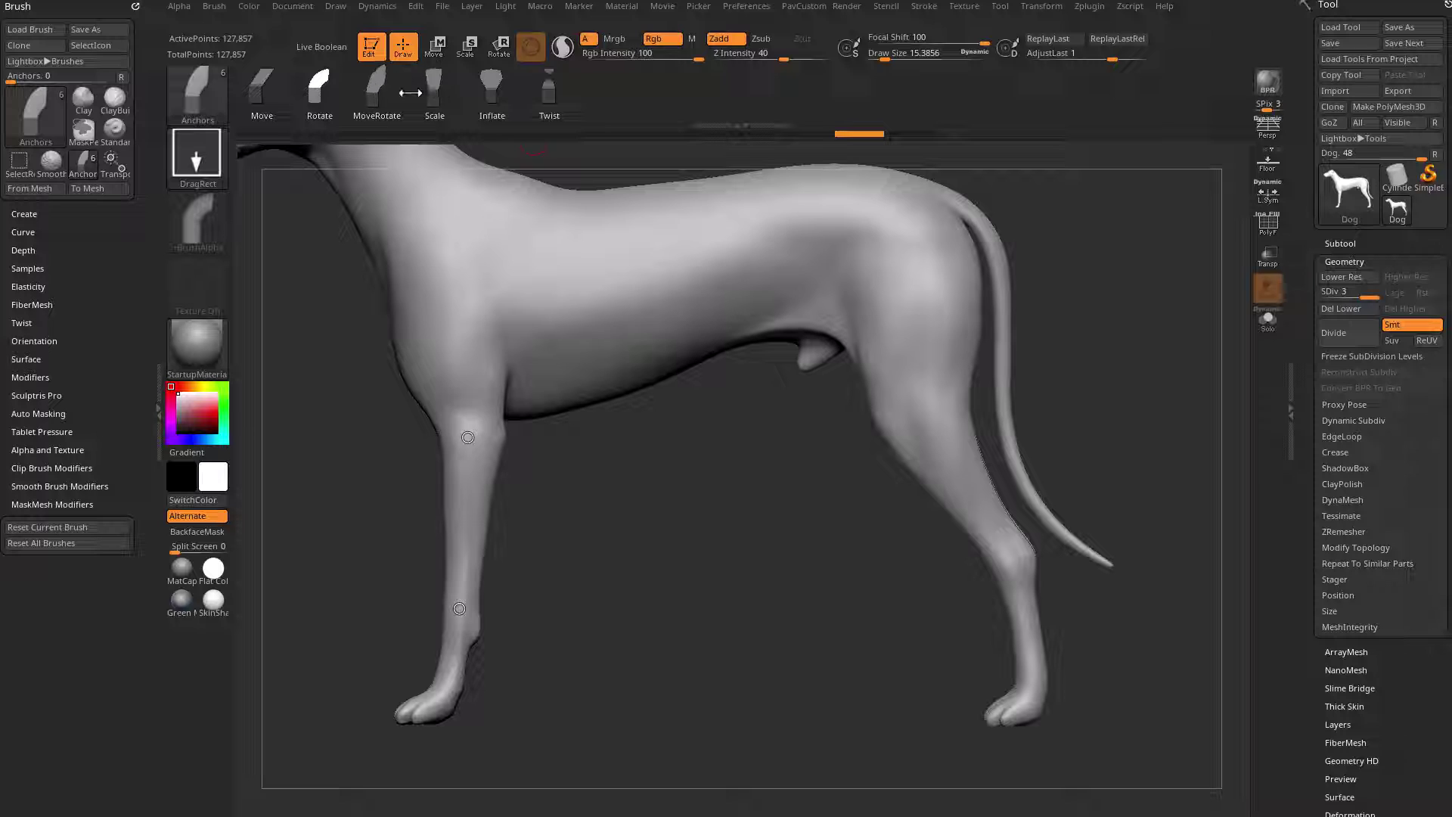
pyautogui.click(492, 91)
pyautogui.keyDown('alt'); pyautogui.moveTo(575, 446); pyautogui.dragTo(571, 424); pyautogui.keyUp('alt')
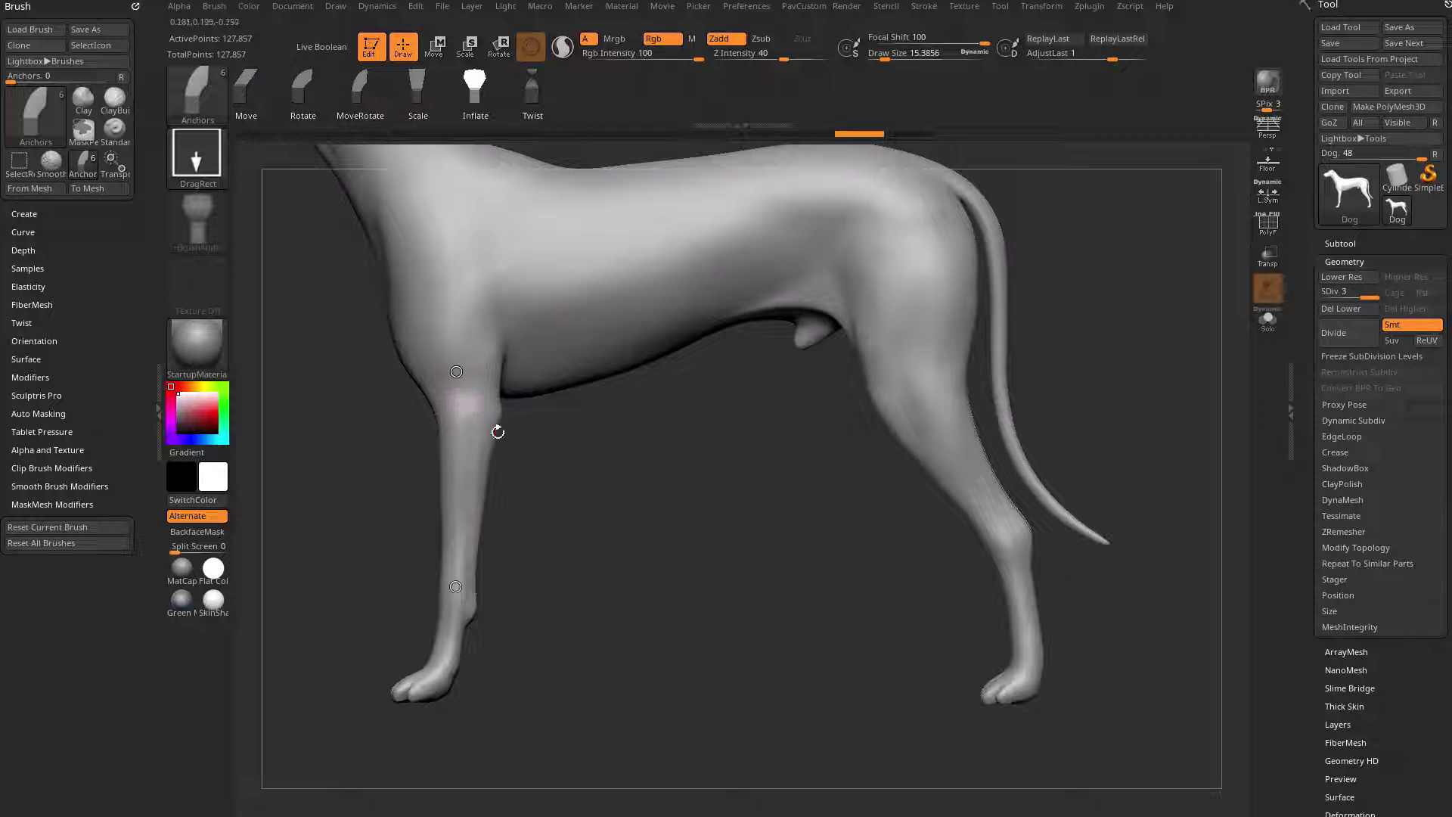
pyautogui.click(465, 413)
pyautogui.moveTo(571, 452); pyautogui.dragTo(628, 425)
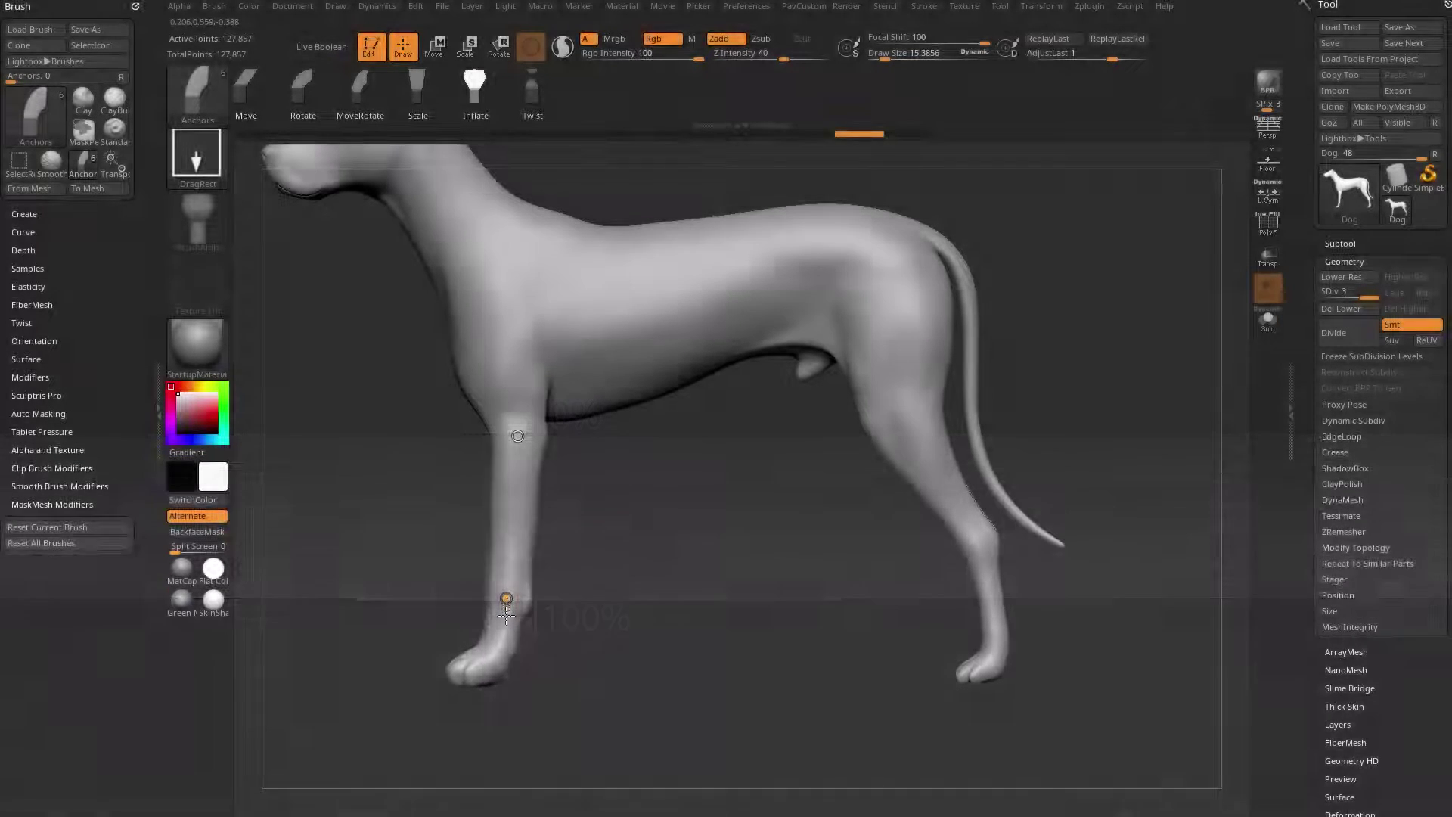
# - Try inflating the front leg and paw from the wrist anchor, and undo the inflation
pyautogui.moveTo(506, 598)
pyautogui.mouseDown()
pyautogui.moveTo(506, 618)
pyautogui.moveTo(505, 580)
pyautogui.mouseUp()
pyautogui.click(516, 437)
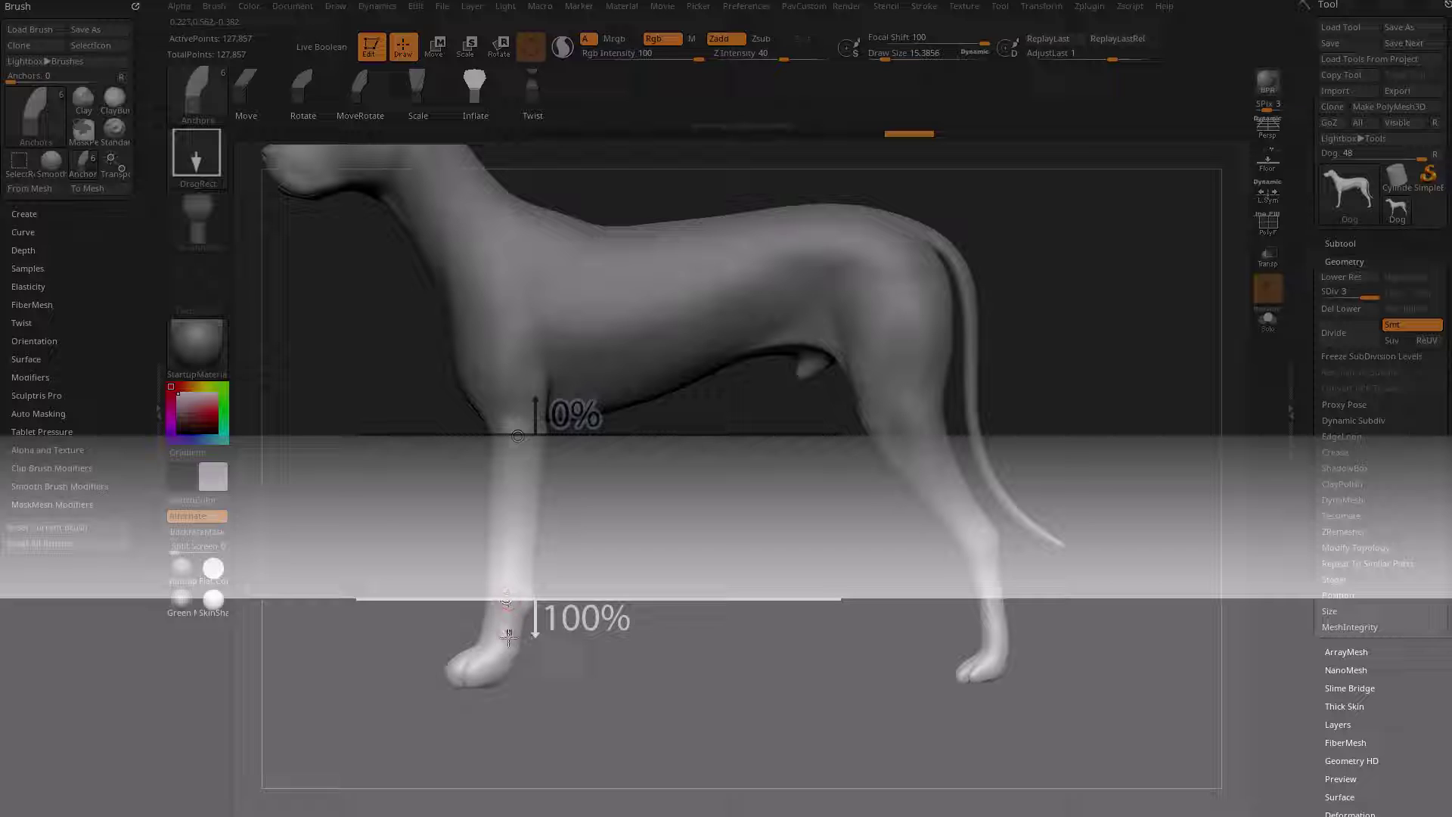
pyautogui.moveTo(506, 598); pyautogui.dragTo(506, 614)
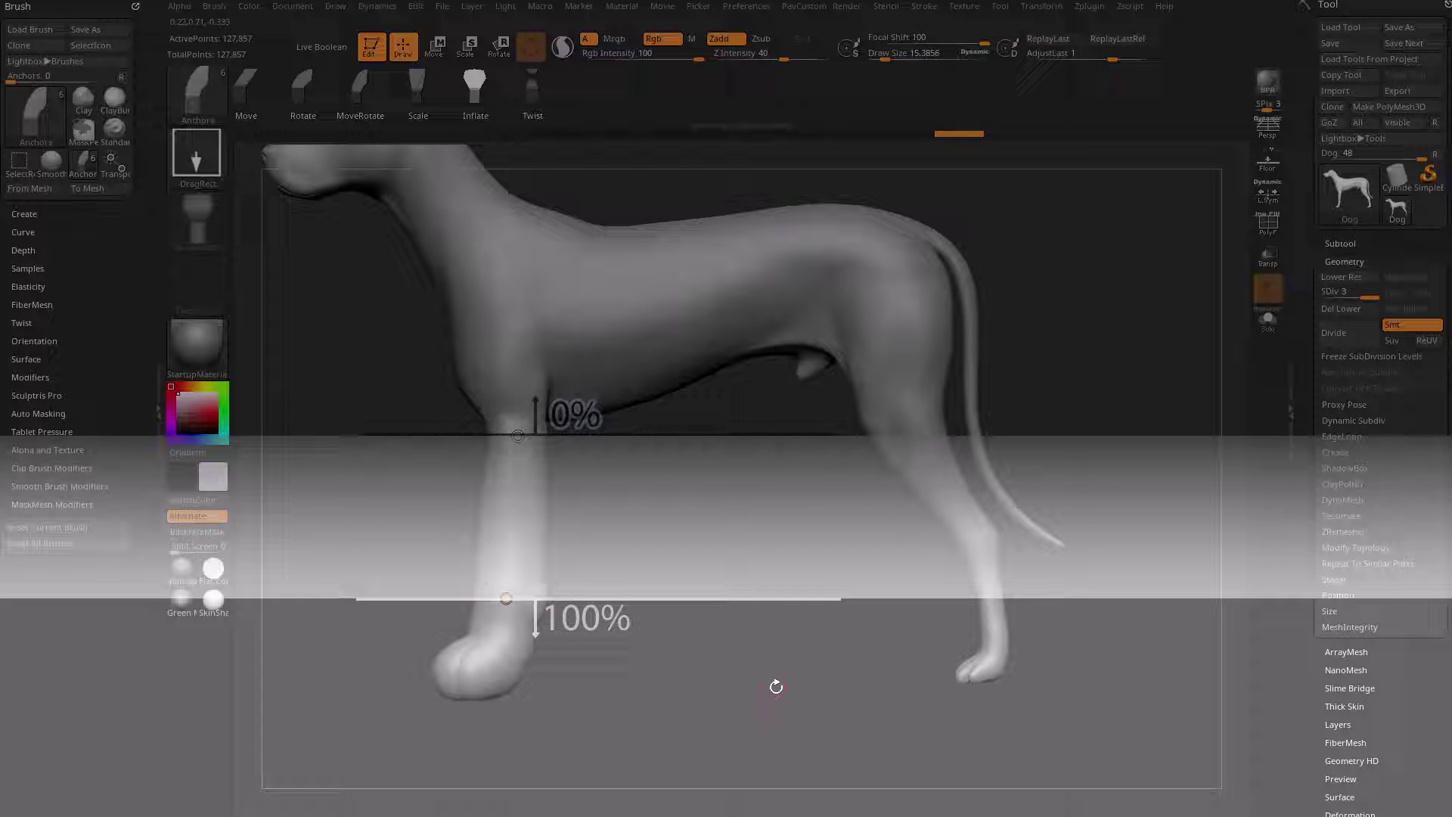
pyautogui.hotkey('ctrl', 'z')
pyautogui.hotkey('ctrl', 'z')
pyautogui.hotkey('ctrl', 'z')
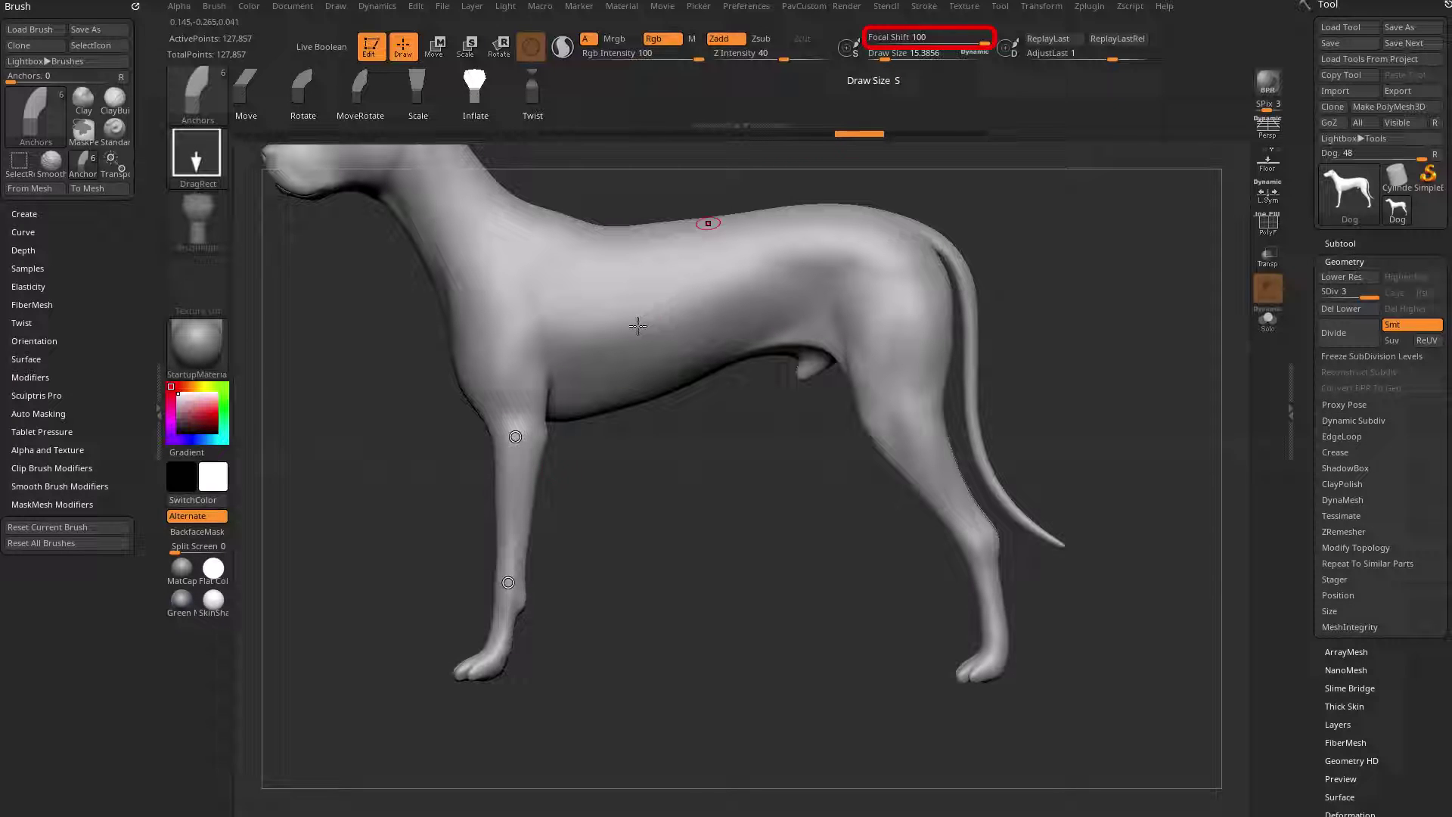
# - Set Focal Shift to -100, reset it to 0, and try inflating the front leg between the elbow and wrist anchors
pyautogui.moveTo(947, 38); pyautogui.dragTo(861, 38)
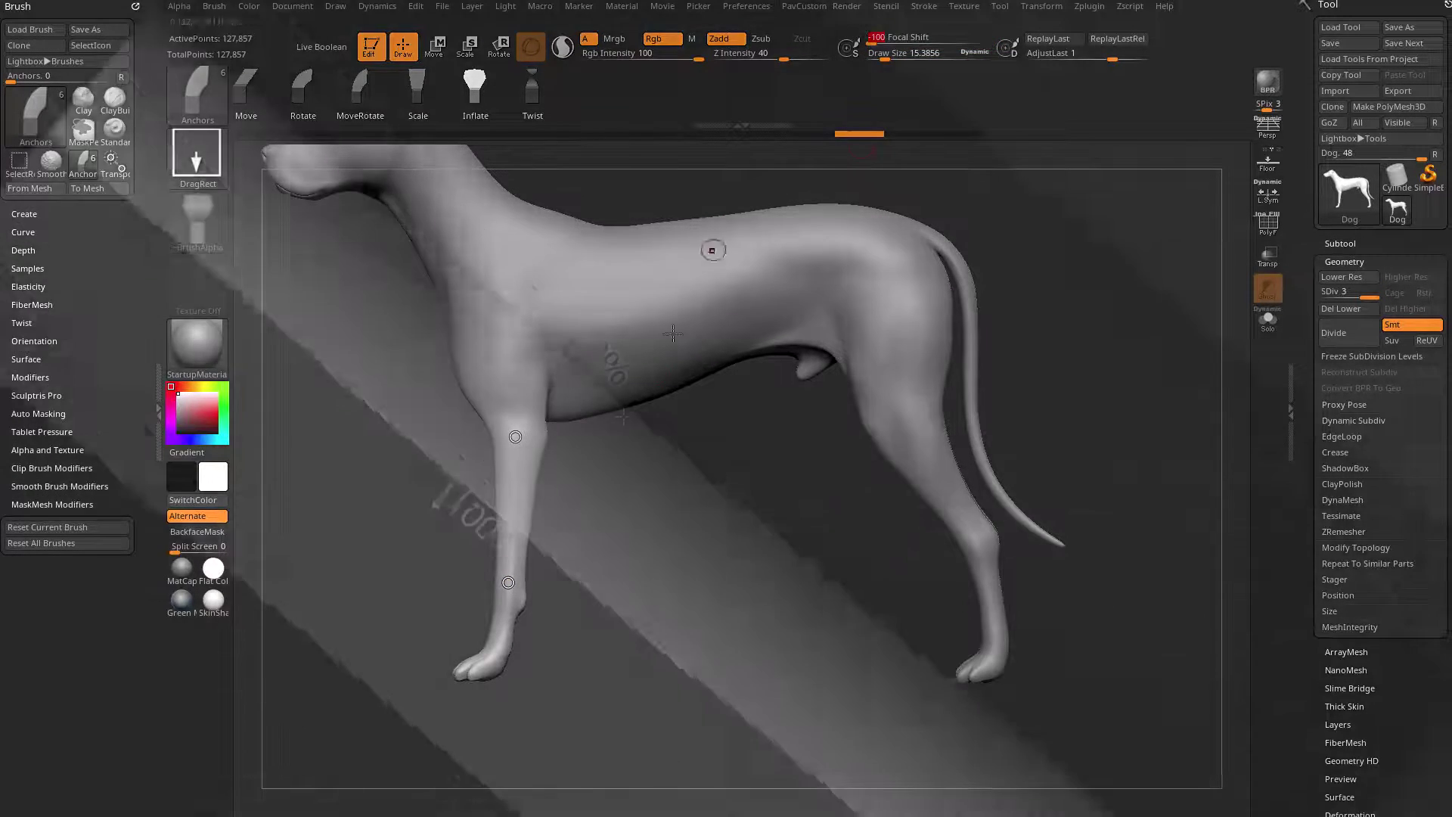
pyautogui.keyDown('ctrl'); pyautogui.moveTo(673, 334); pyautogui.dragTo(511, 609); pyautogui.keyUp('ctrl')
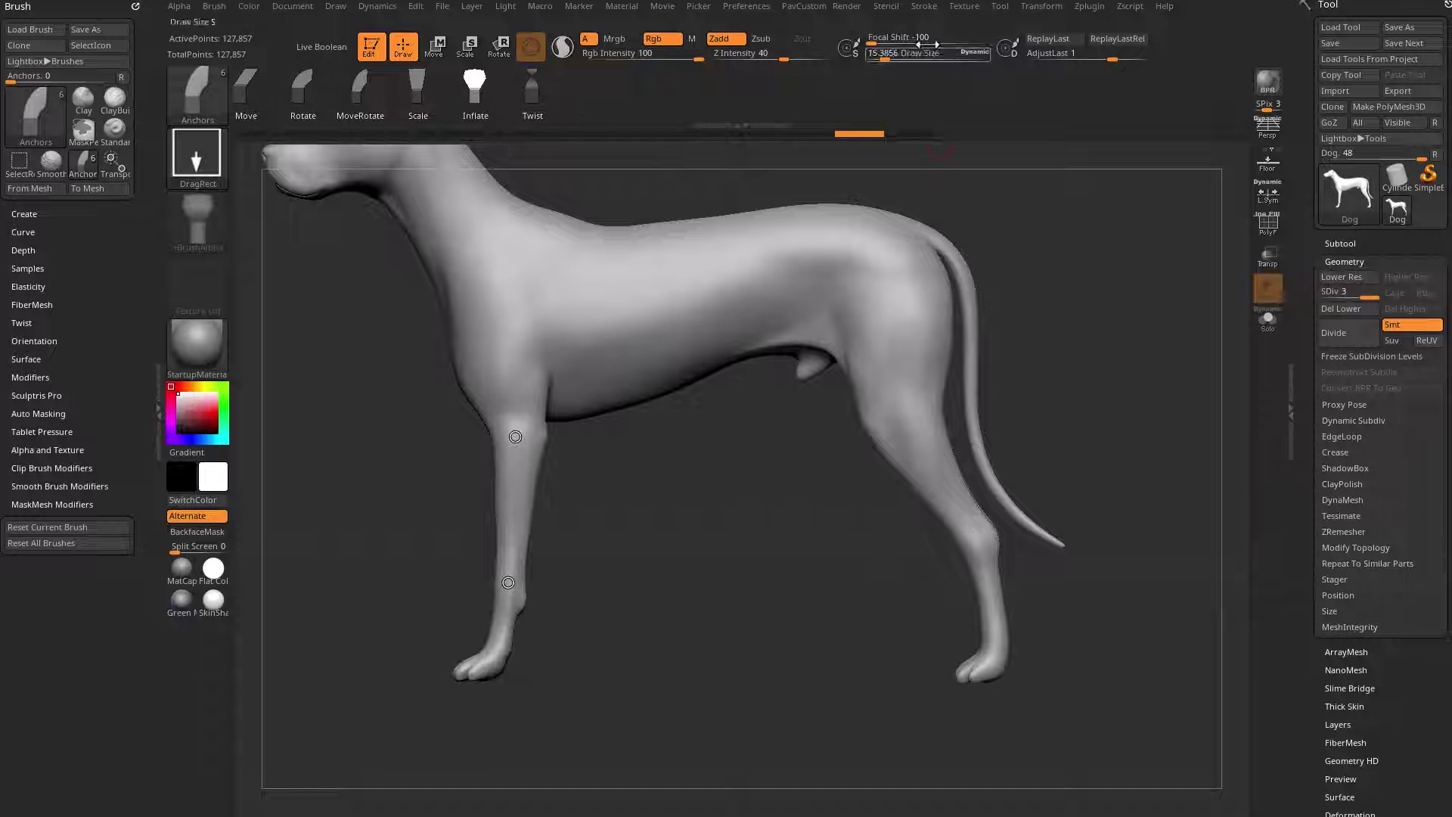
pyautogui.click(929, 39)
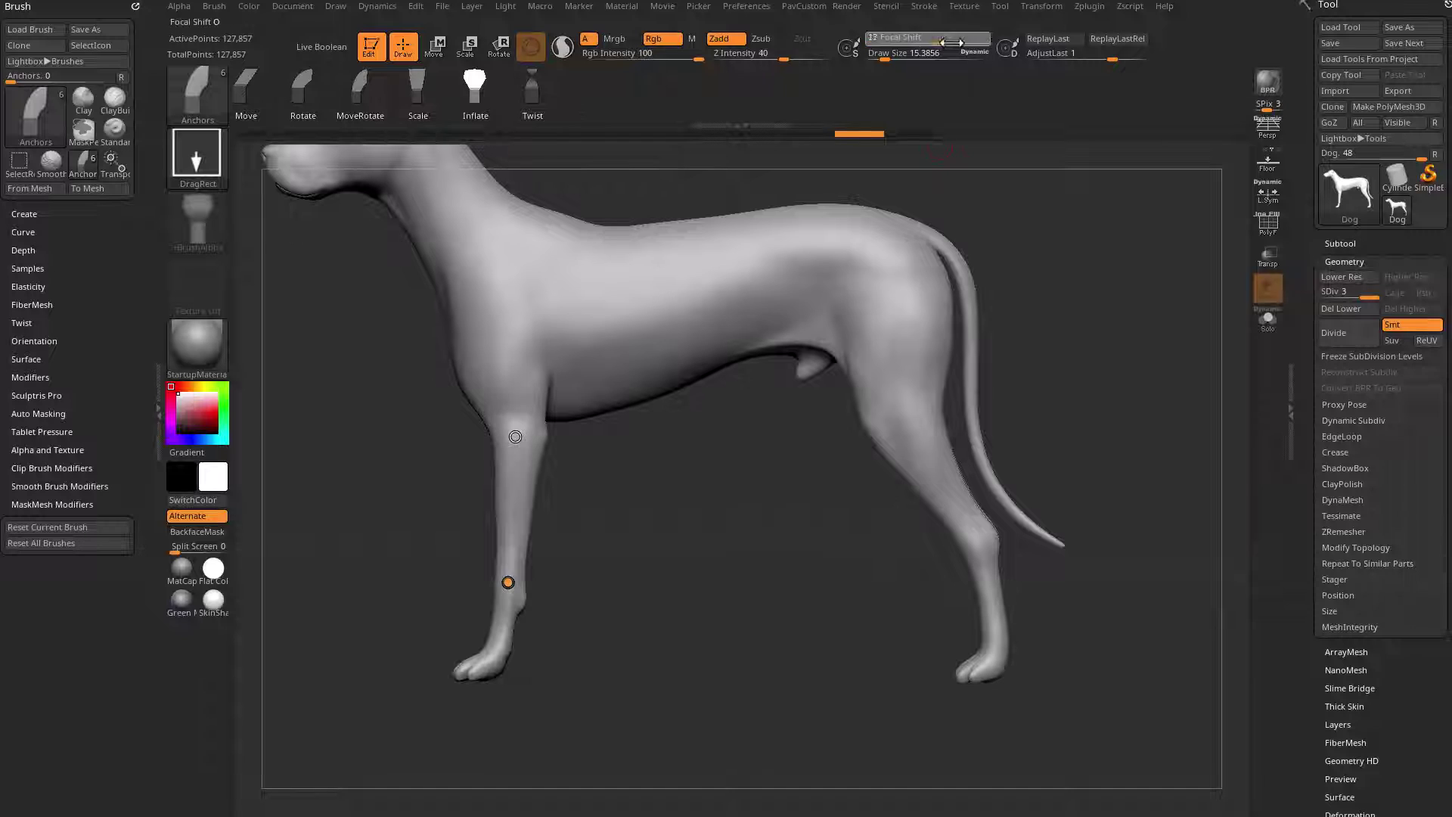
pyautogui.click(947, 38)
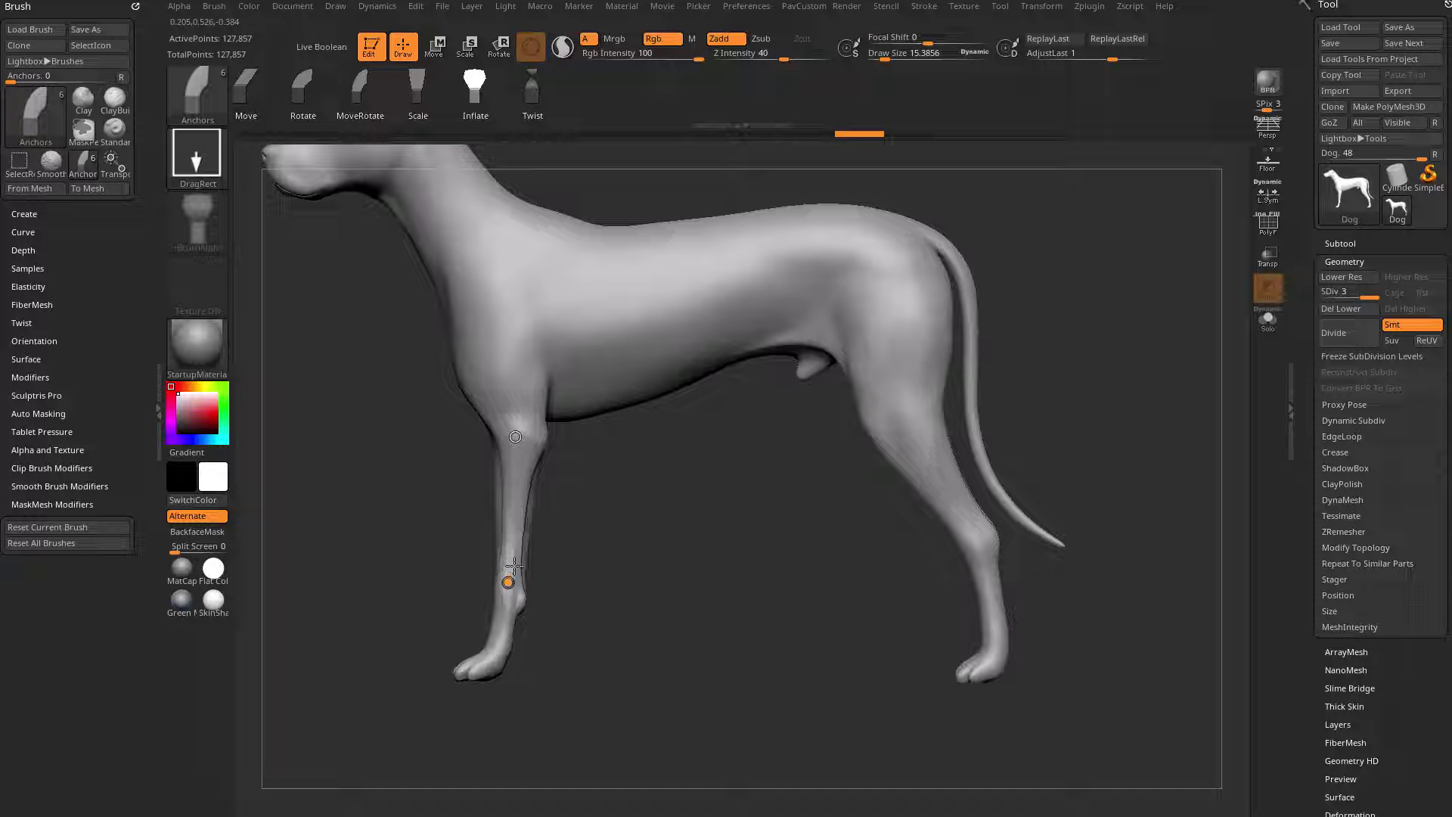
pyautogui.moveTo(511, 581); pyautogui.dragTo(453, 493)
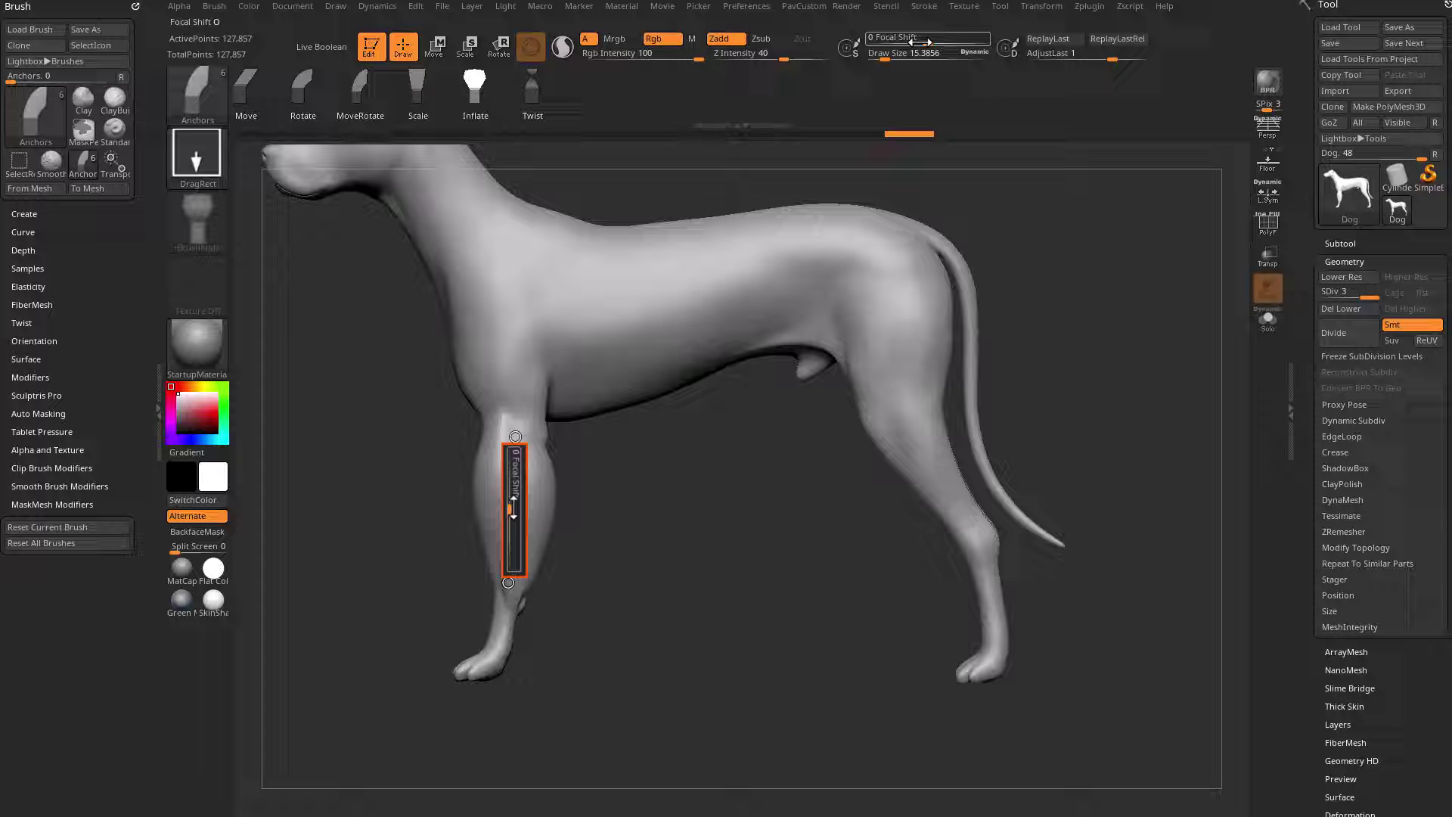
# - Set Focal Shift to 100, try inflating the front leg from the wrist anchor, and undo it
pyautogui.moveTo(985, 41)
pyautogui.mouseDown()
pyautogui.moveTo(903, 46)
pyautogui.moveTo(987, 29)
pyautogui.mouseUp()
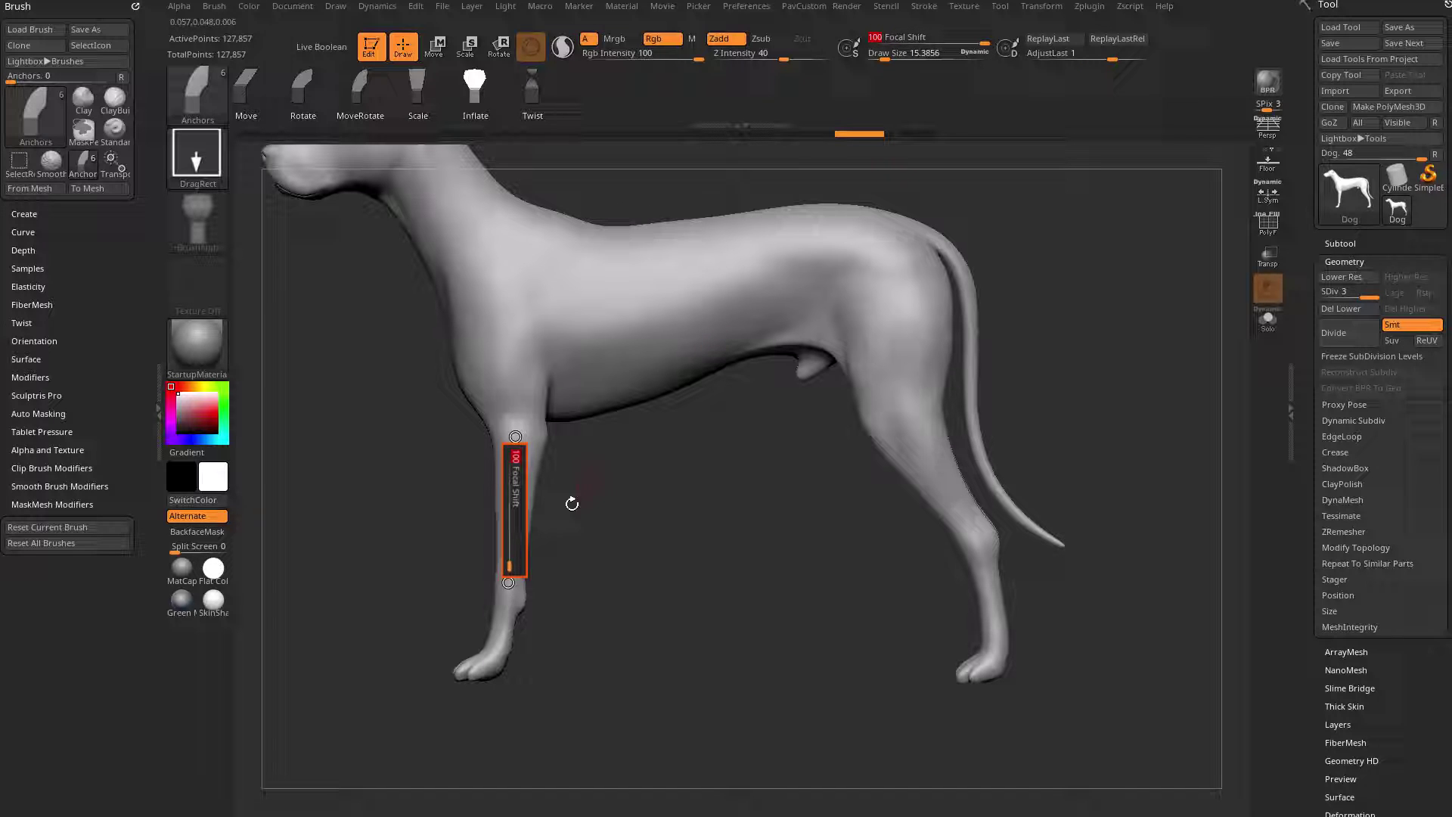
pyautogui.moveTo(506, 585); pyautogui.dragTo(583, 436)
pyautogui.hotkey('ctrl', 'z')
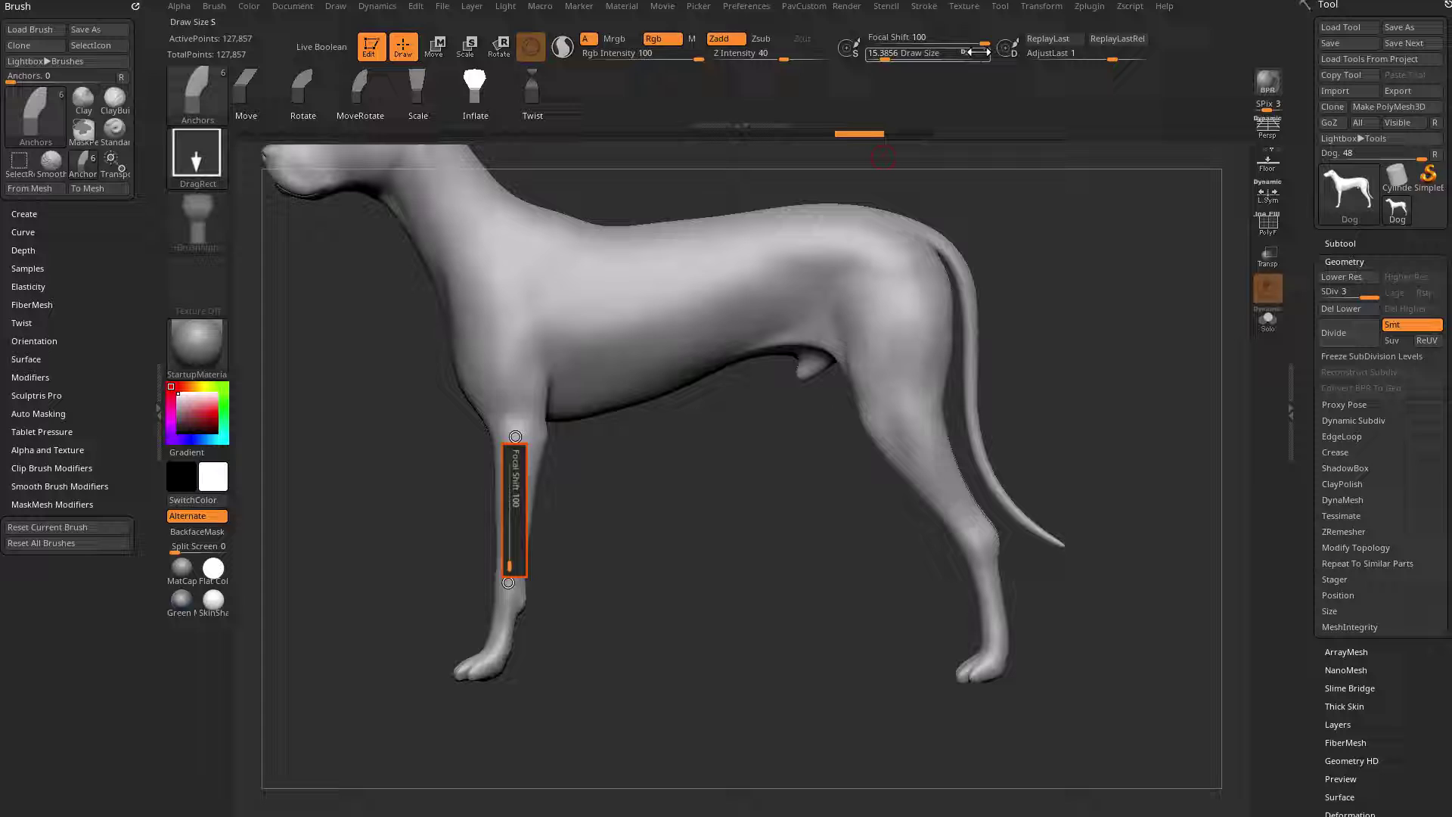
# - Set Focal Shift to 0 and inflate the dog's lower front leg between the elbow and wrist anchors
pyautogui.moveTo(973, 42); pyautogui.dragTo(926, 43)
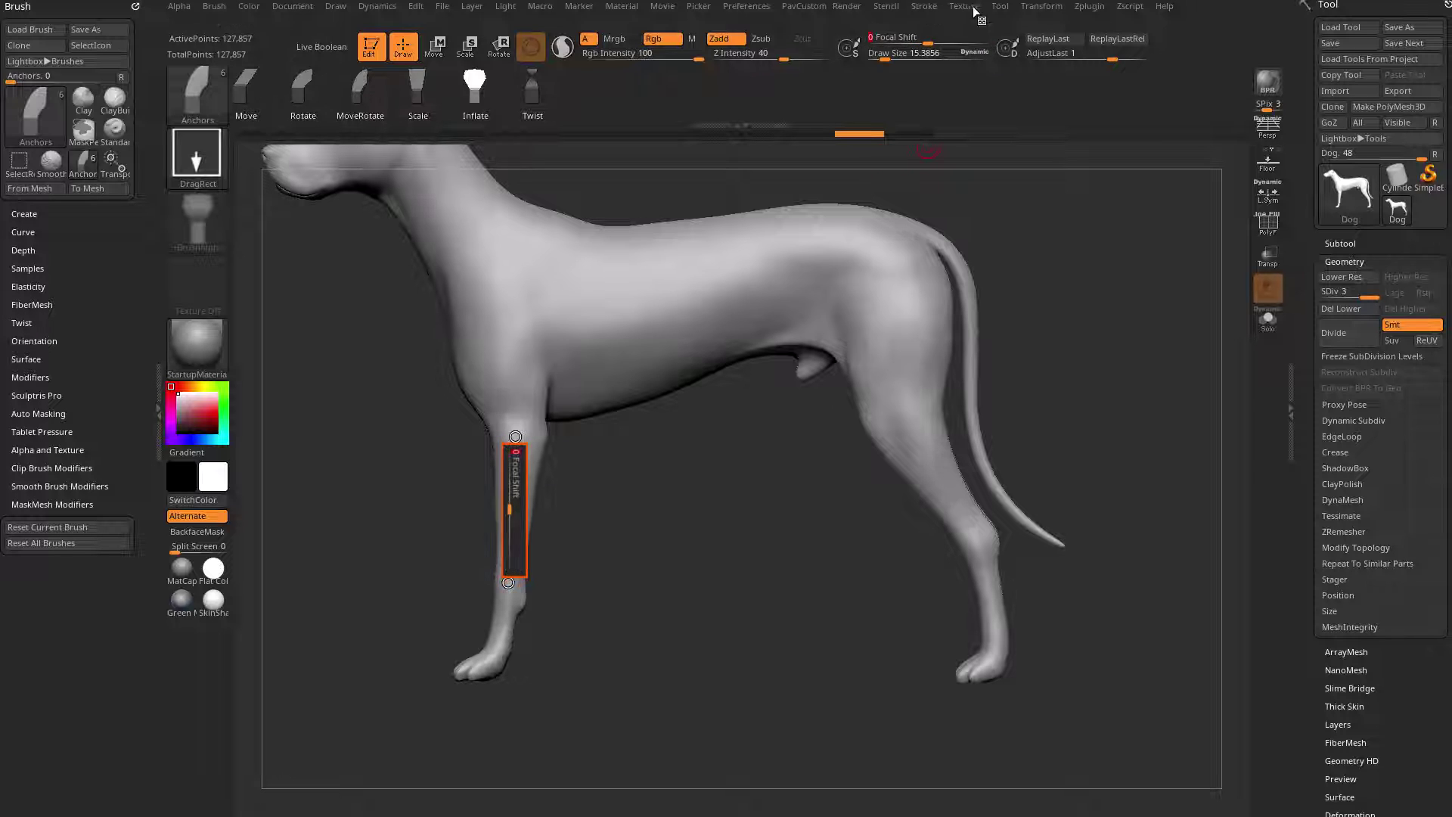
pyautogui.click(877, 34)
pyautogui.write('0')
pyautogui.moveTo(509, 583); pyautogui.dragTo(490, 461)
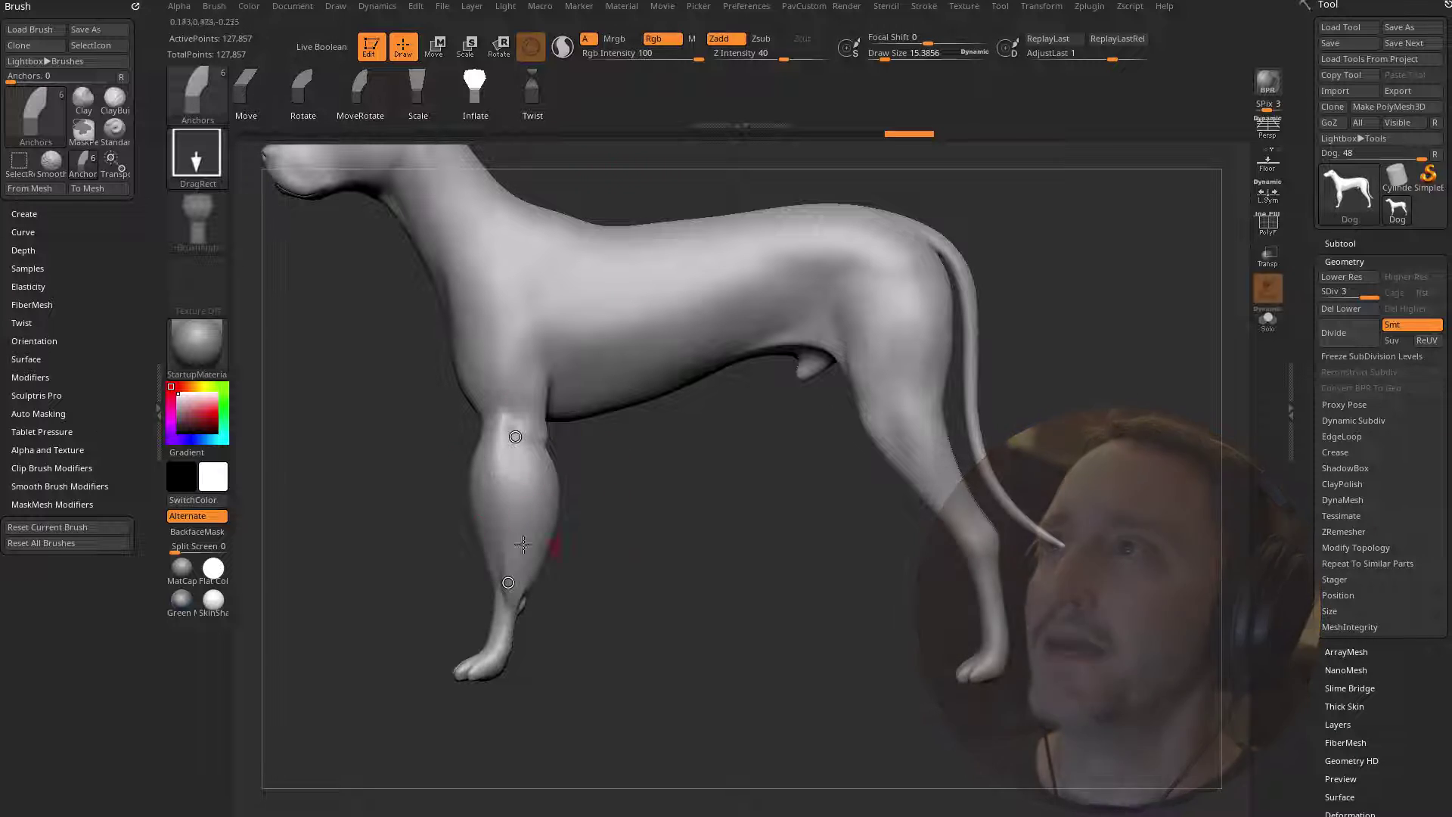
# - Try Scale mode on the hind leg with anchors at the knee and hock, and undo the scaling
pyautogui.press('f')
pyautogui.moveTo(716, 501); pyautogui.dragTo(558, 206)
pyautogui.click(415, 92)
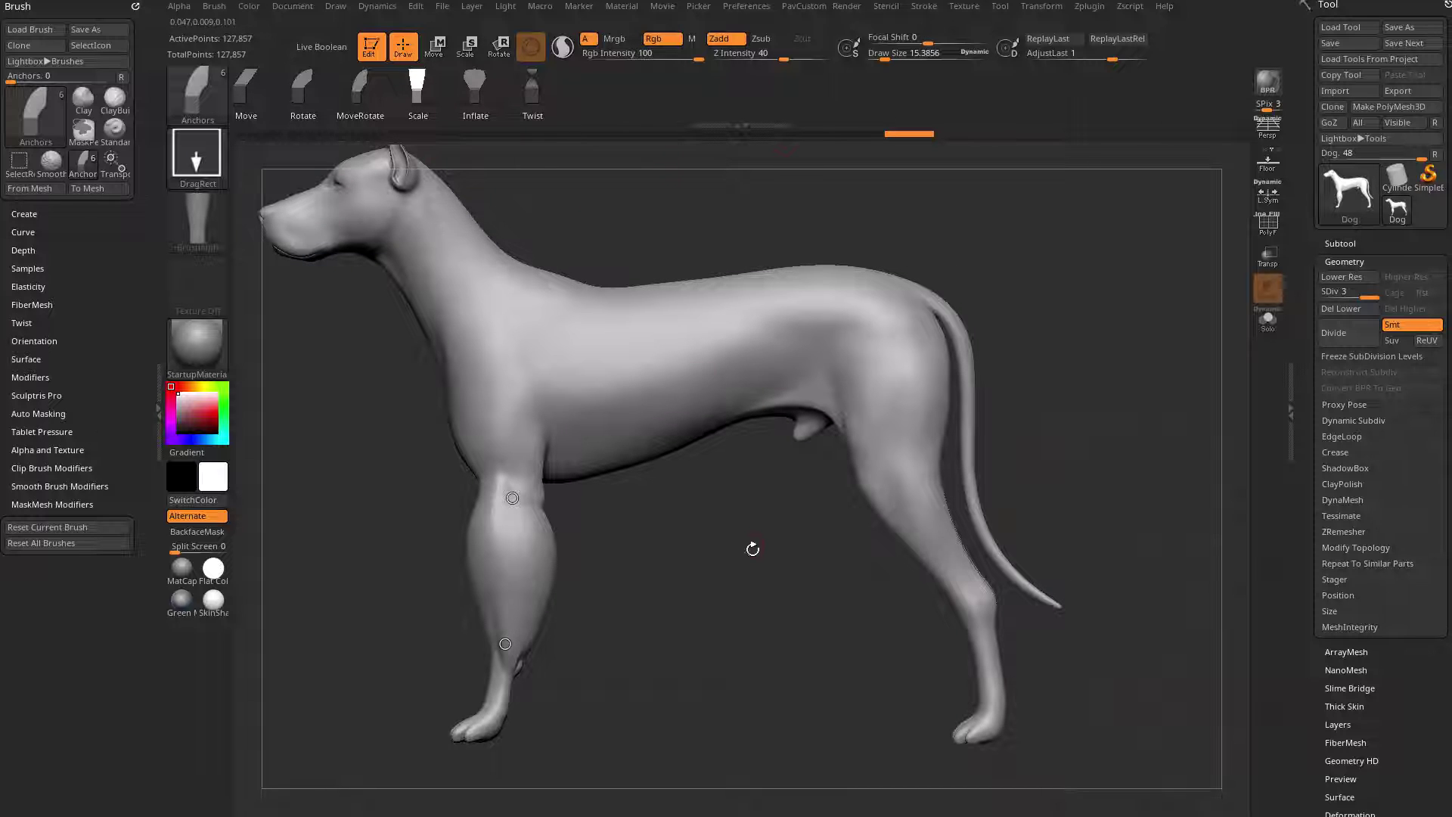
pyautogui.keyDown('alt'); pyautogui.moveTo(751, 548); pyautogui.dragTo(655, 513); pyautogui.keyUp('alt')
pyautogui.click(818, 446)
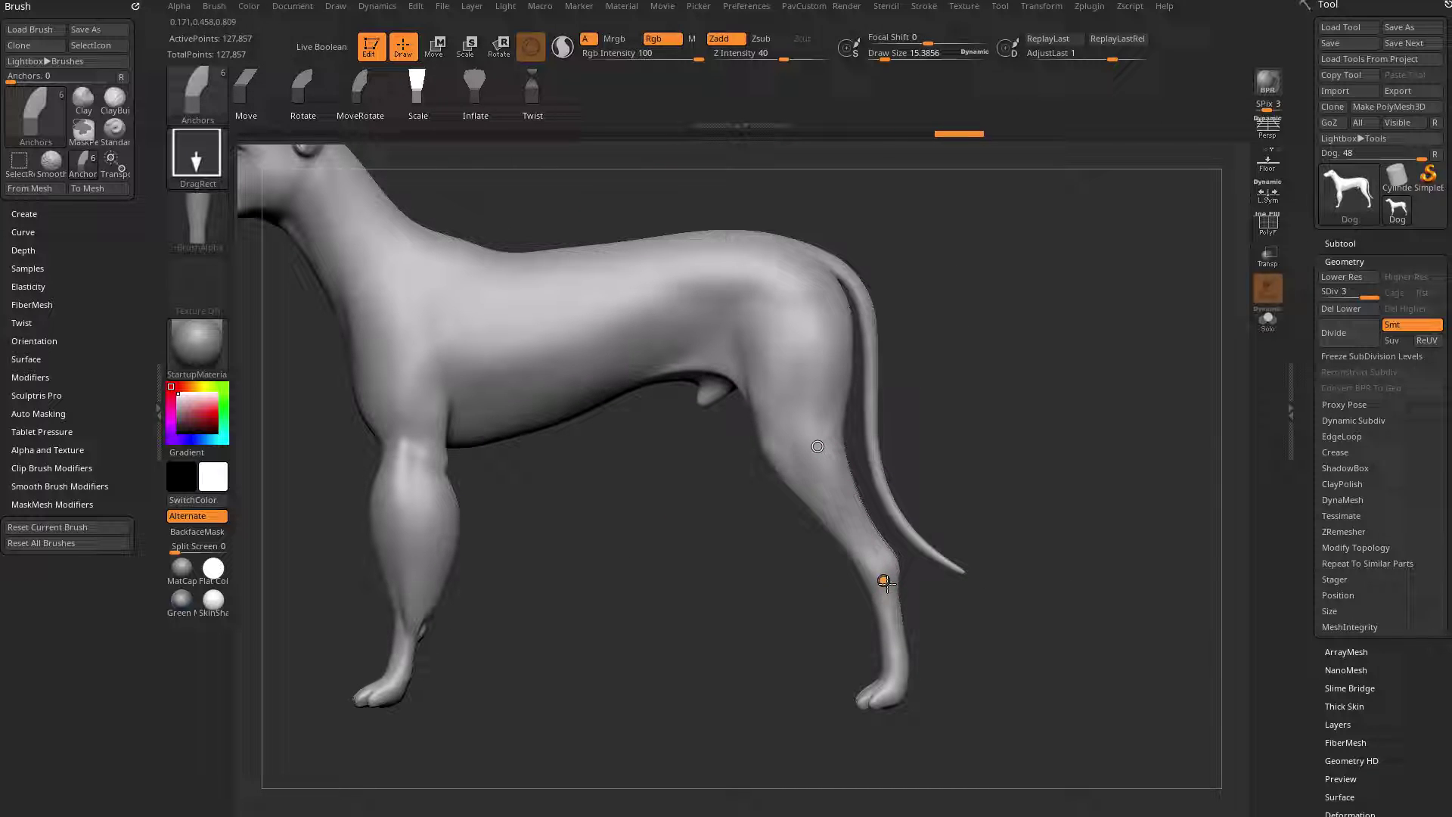
pyautogui.moveTo(886, 582)
pyautogui.mouseDown()
pyautogui.moveTo(938, 670)
pyautogui.moveTo(917, 587)
pyautogui.moveTo(858, 529)
pyautogui.moveTo(926, 620)
pyautogui.mouseUp()
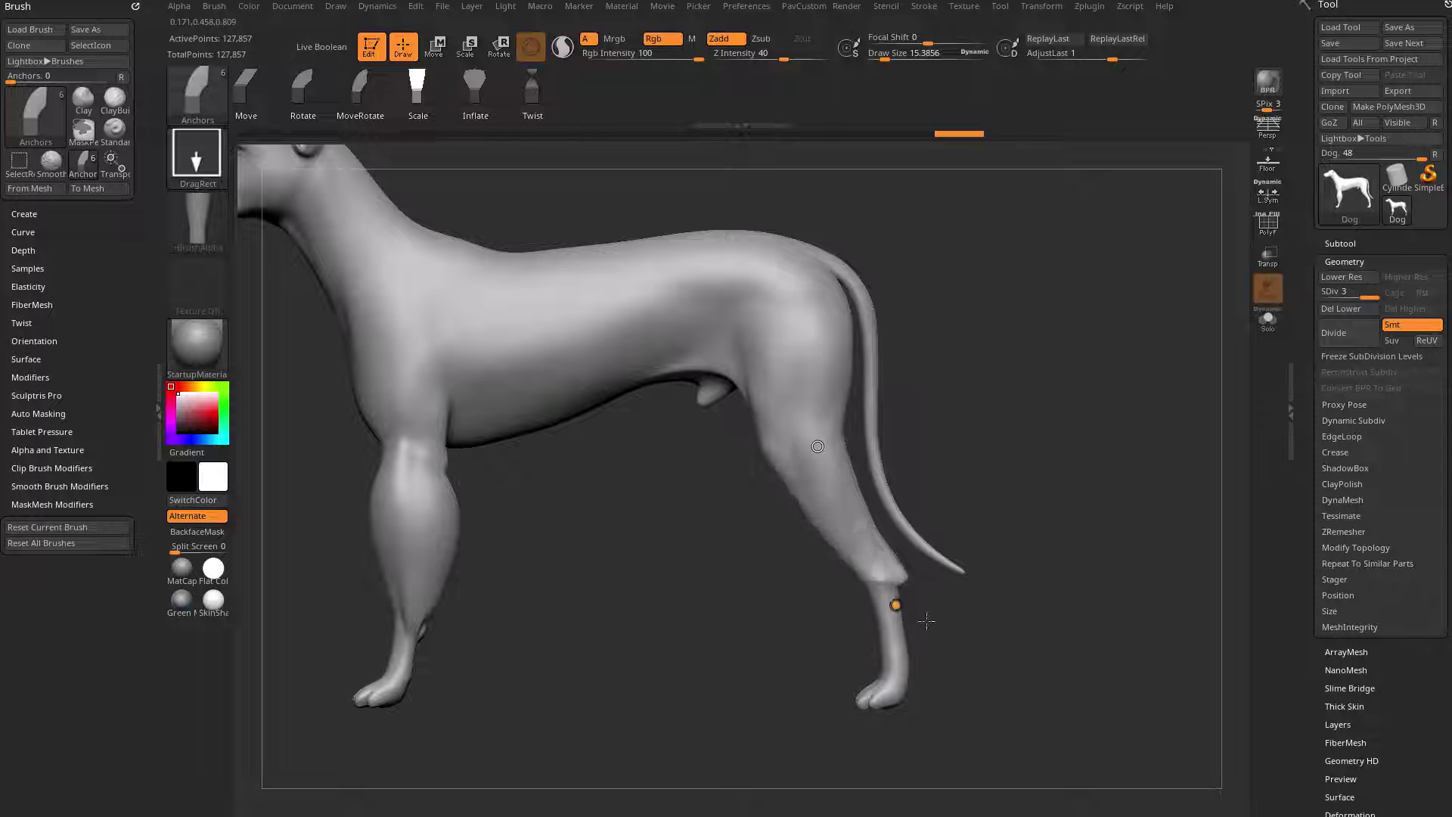
pyautogui.hotkey('ctrl', 'z')
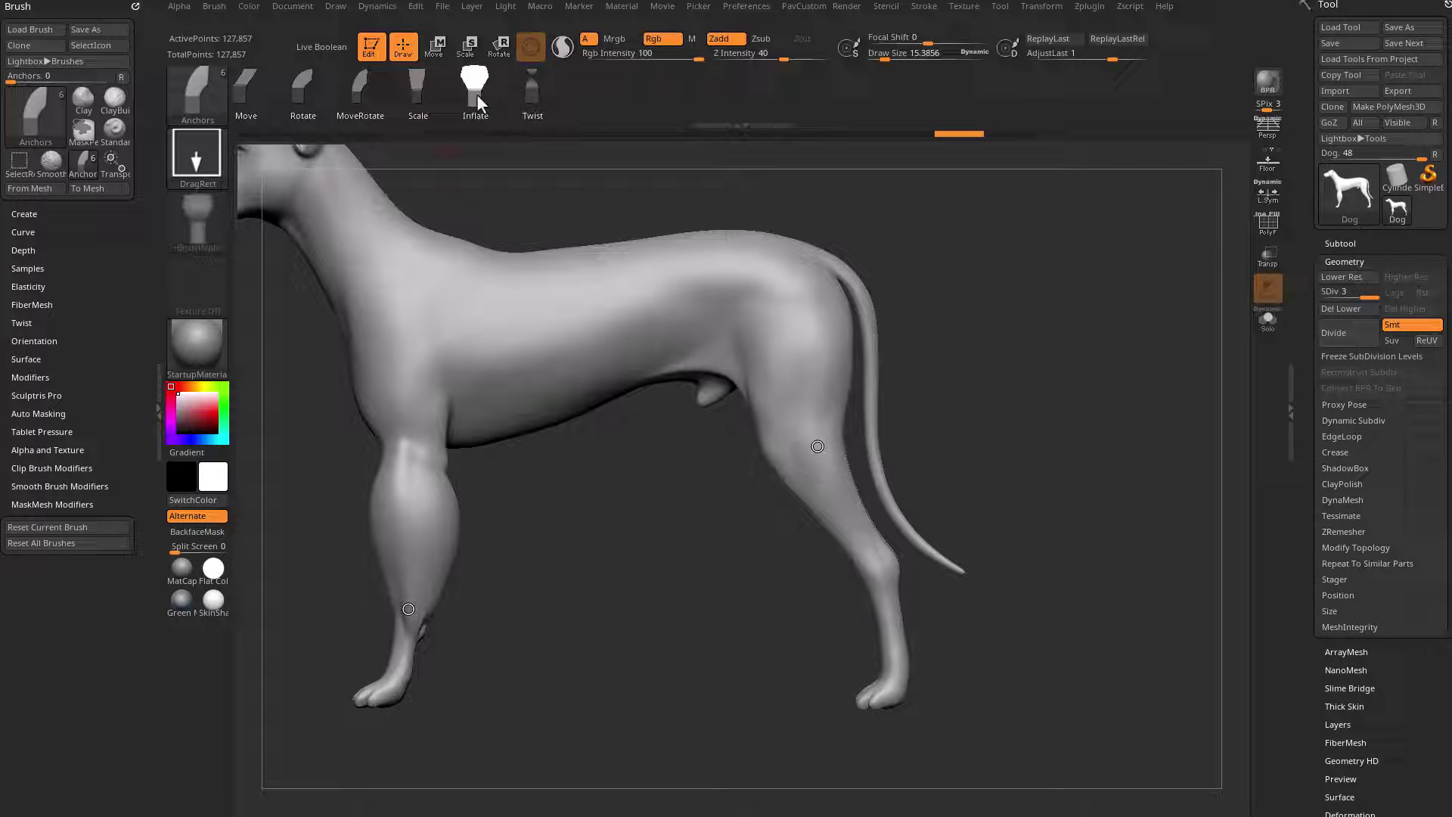
# - Return the brush to Inflate mode, load the Male.ZPR project, and turn off its floor grid and perspective
pyautogui.keyDown('alt'); pyautogui.moveTo(590, 492); pyautogui.dragTo(684, 509); pyautogui.keyUp('alt')
pyautogui.keyDown('alt'); pyautogui.moveTo(834, 602); pyautogui.dragTo(747, 594); pyautogui.keyUp('alt')
pyautogui.keyDown('alt'); pyautogui.moveTo(648, 534); pyautogui.dragTo(755, 569); pyautogui.keyUp('alt')
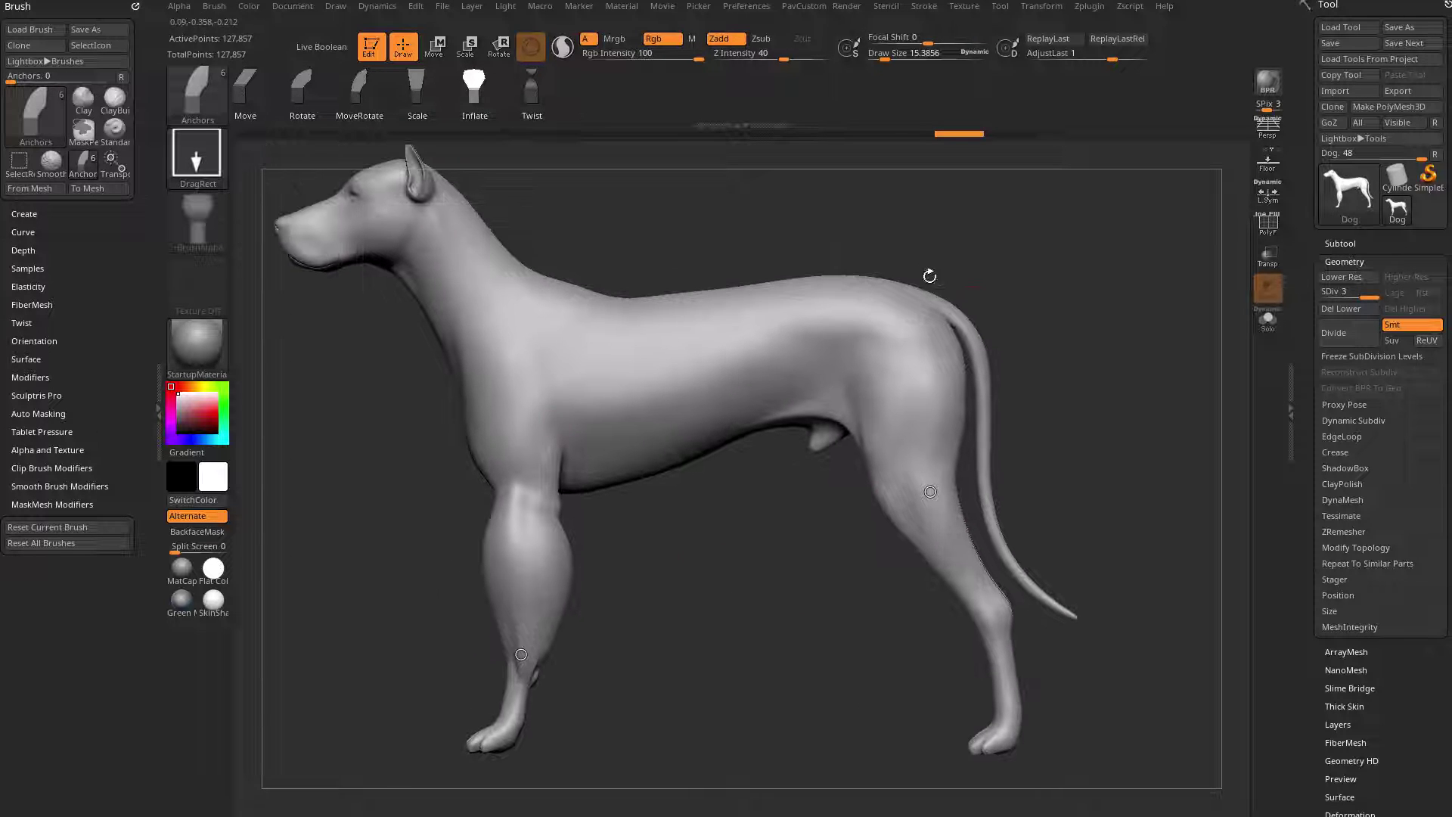
pyautogui.press(',')
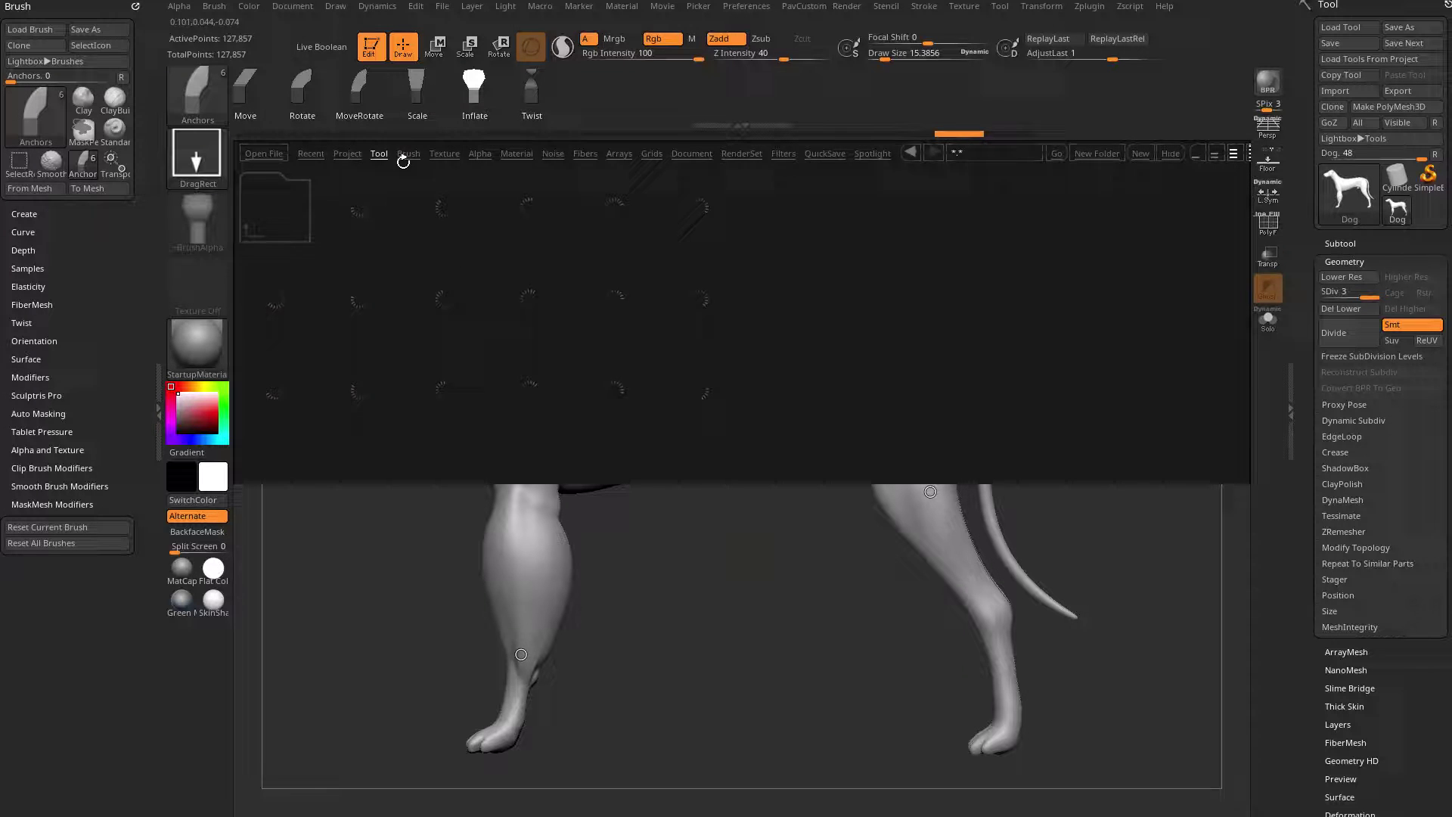
pyautogui.doubleClick(1203, 299)
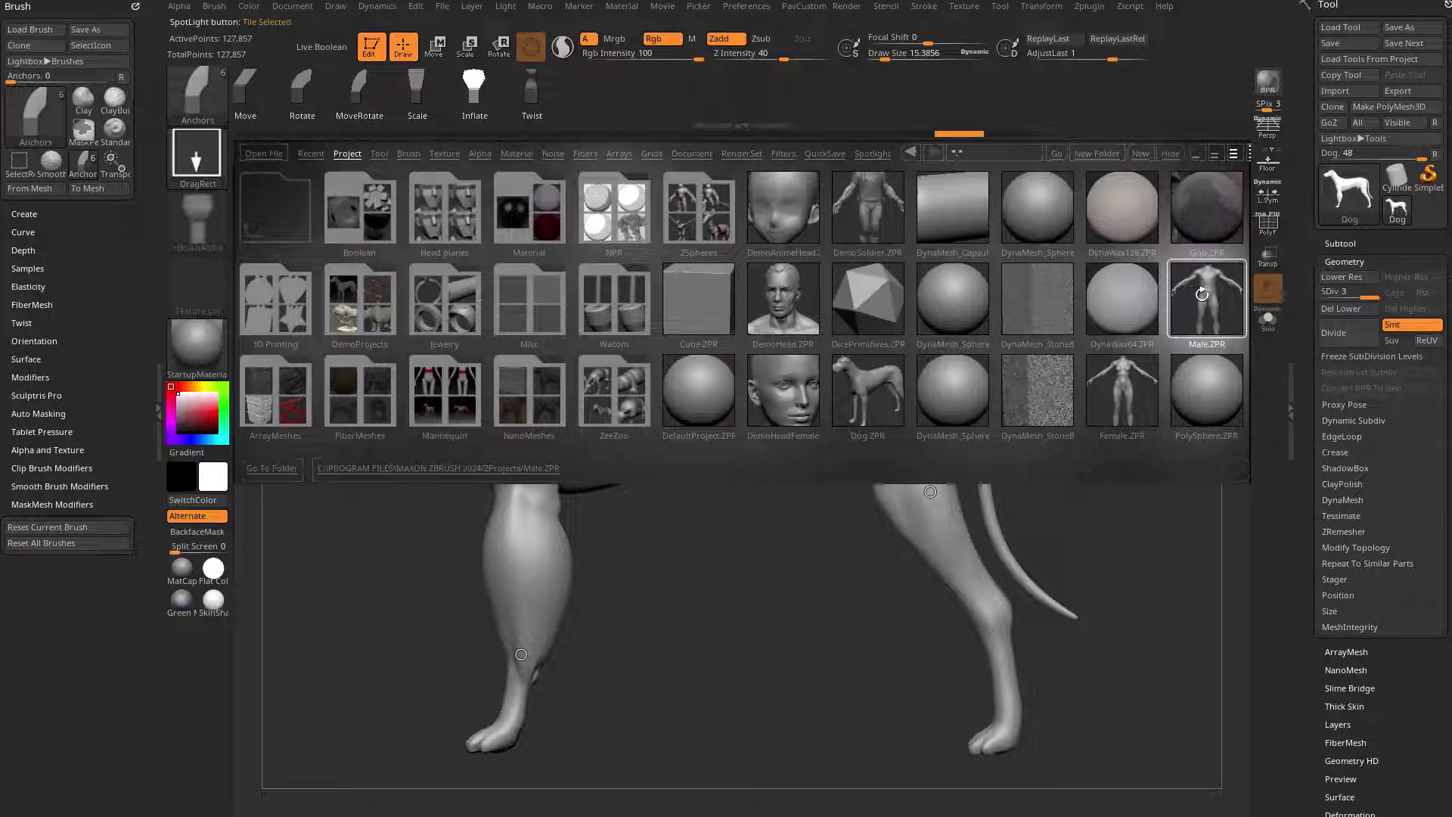
pyautogui.click(893, 442)
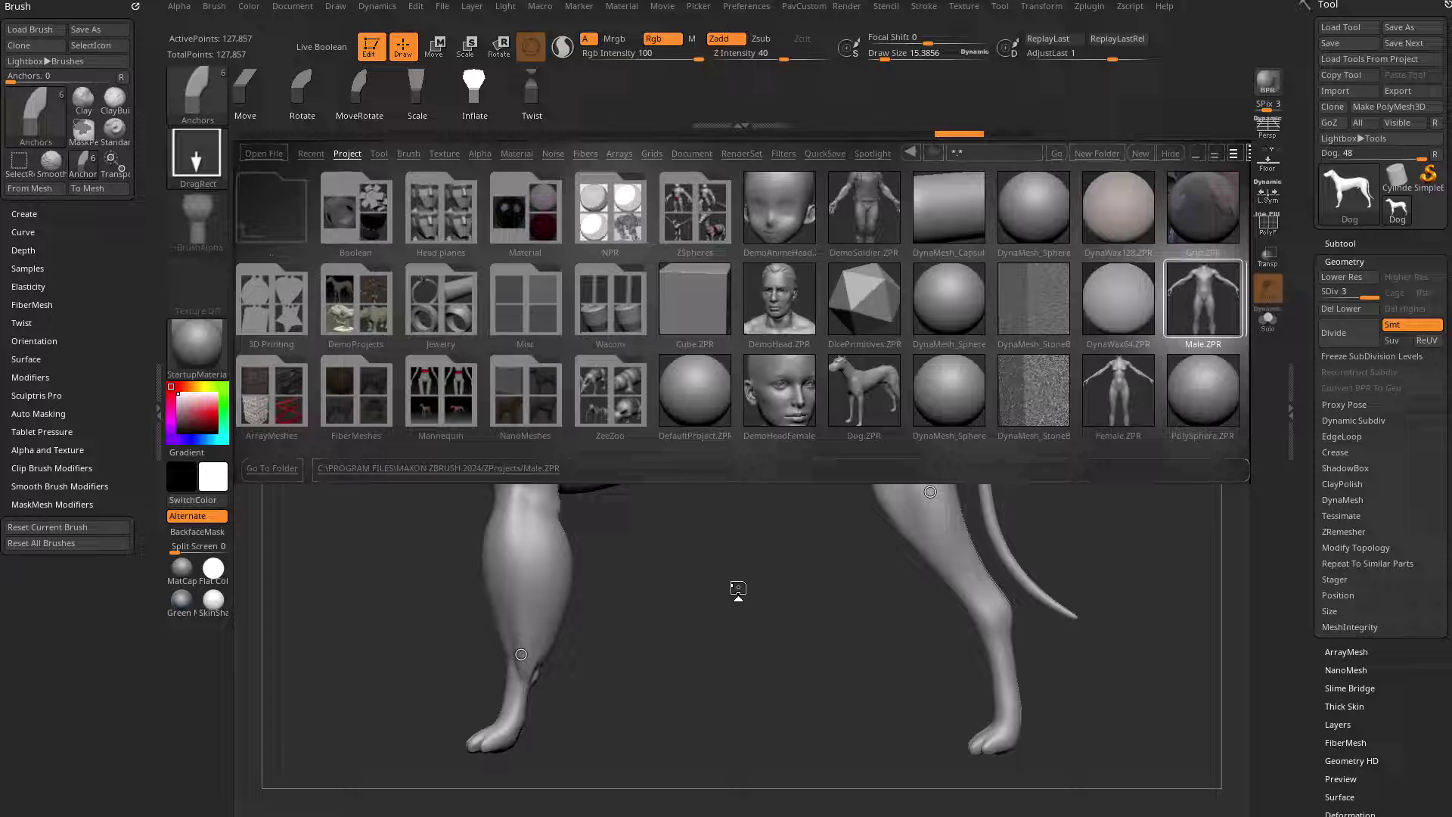
pyautogui.click(1268, 171)
pyautogui.click(1267, 171)
pyautogui.click(1267, 129)
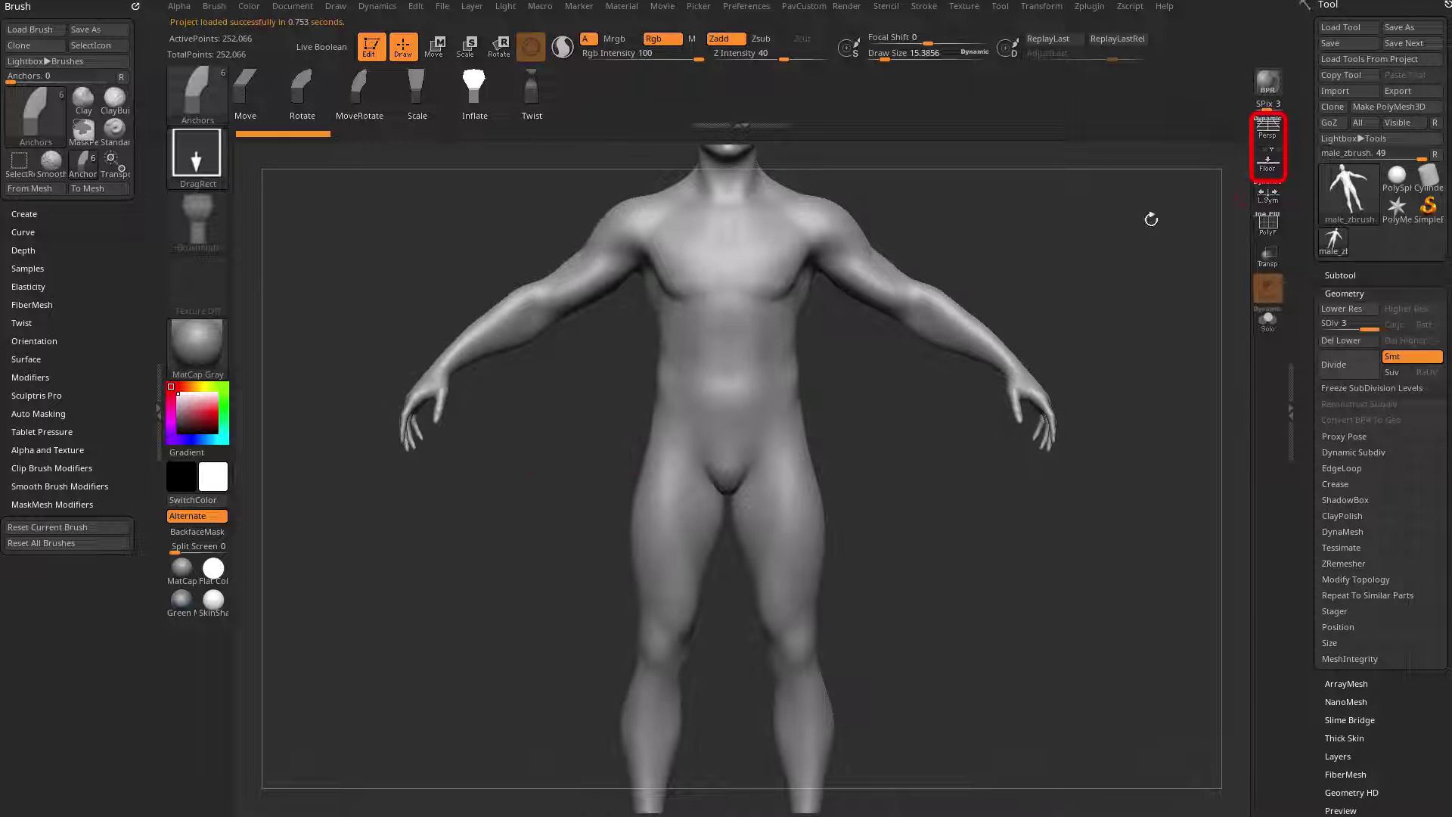
# - Place anchors at the male figure's hip and knee, and inflate both thighs
pyautogui.keyDown('alt'); pyautogui.moveTo(1048, 401); pyautogui.dragTo(912, 484); pyautogui.keyUp('alt')
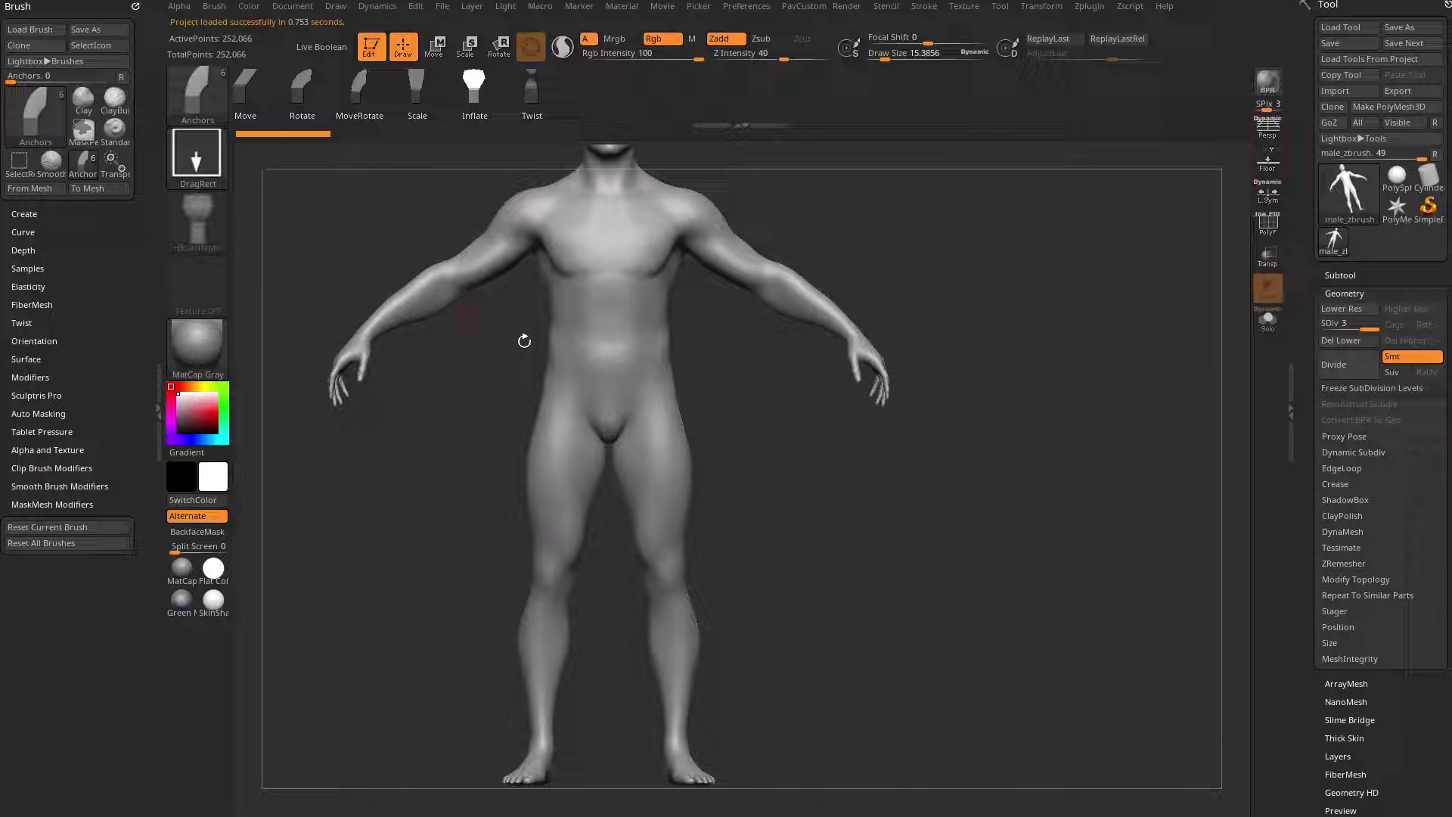
pyautogui.keyDown('alt'); pyautogui.moveTo(776, 425); pyautogui.dragTo(764, 395); pyautogui.keyUp('alt')
pyautogui.moveTo(671, 511); pyautogui.dragTo(700, 439, button='right')
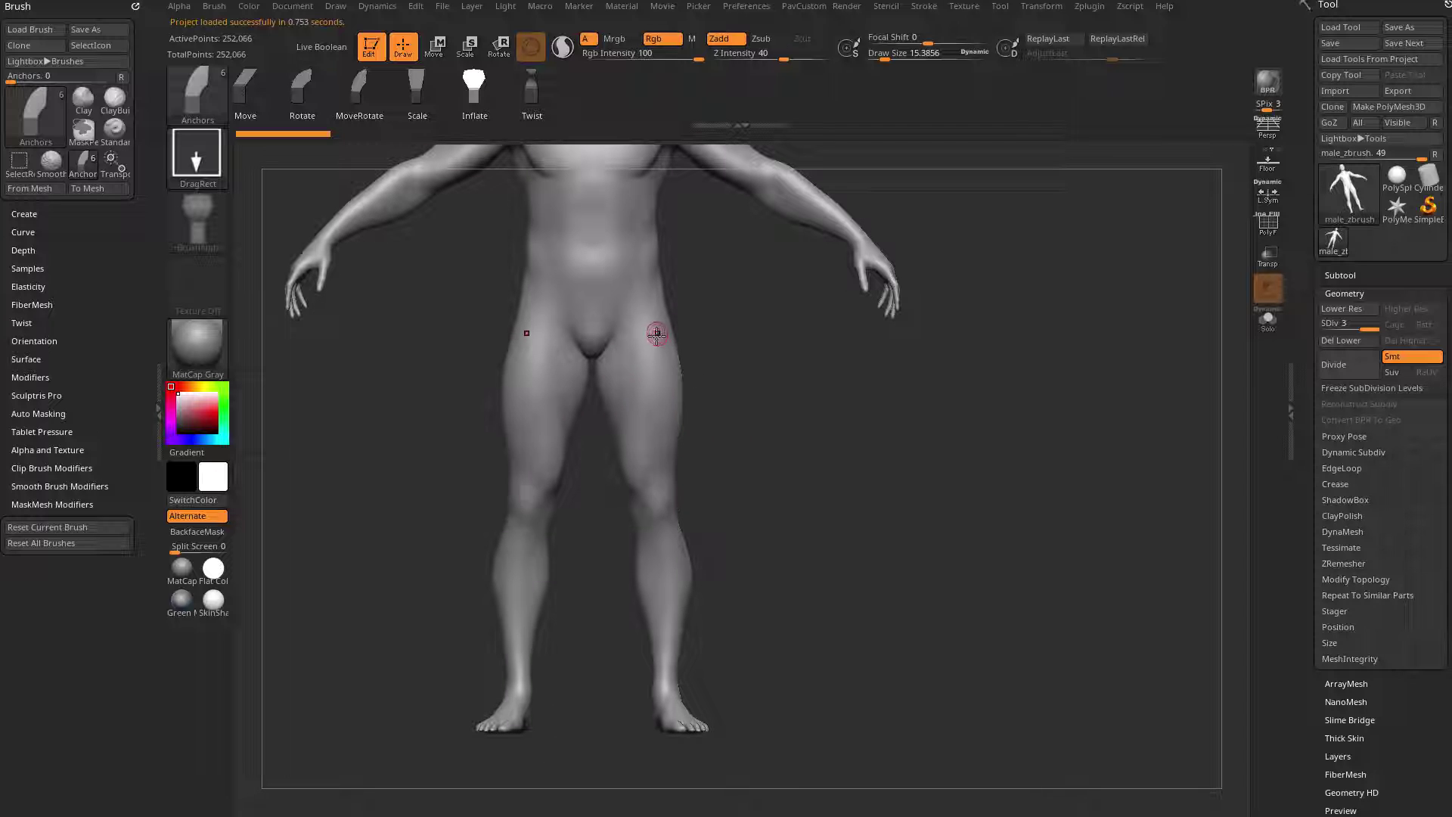
pyautogui.click(658, 444)
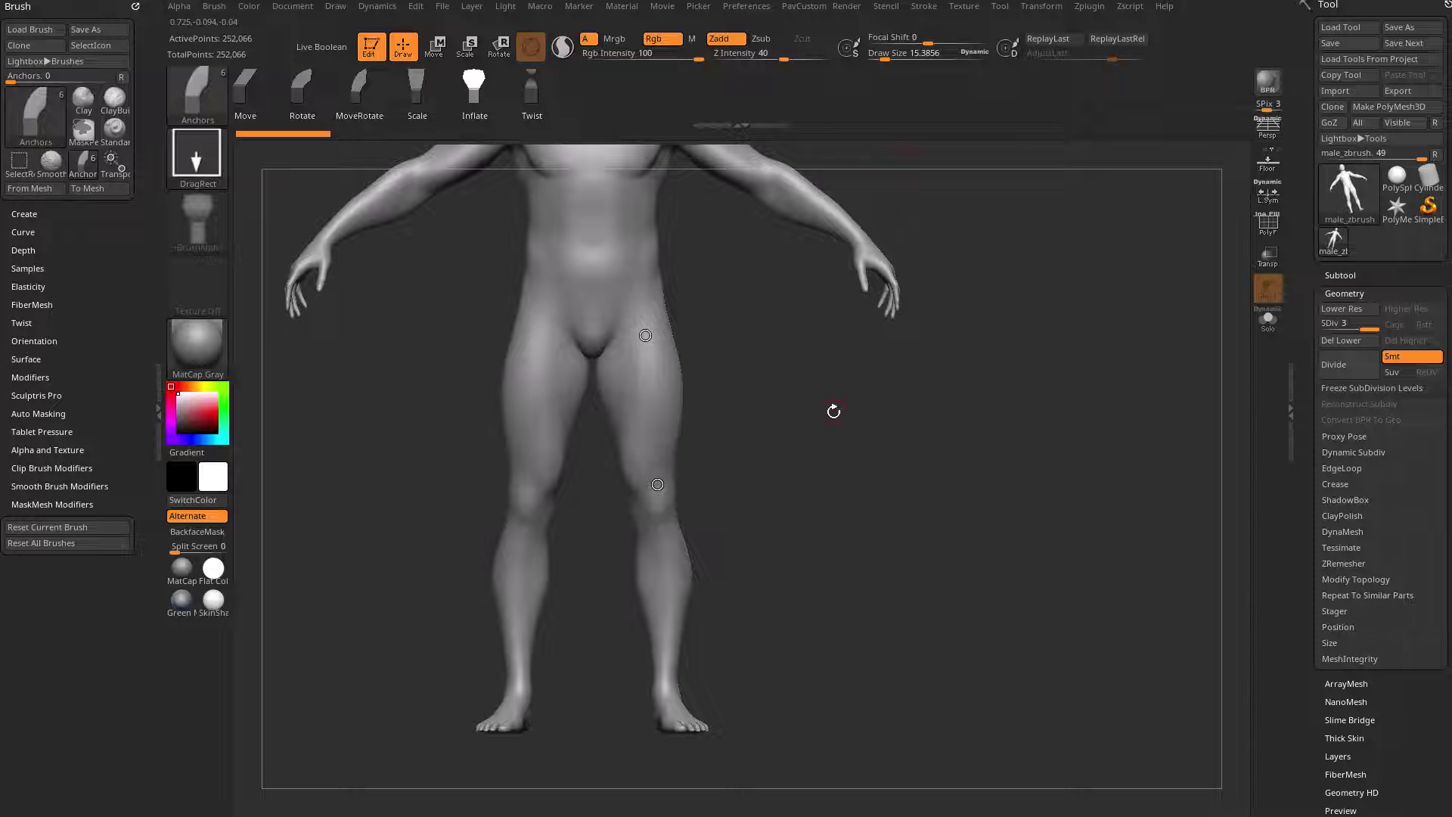
pyautogui.moveTo(657, 484)
pyautogui.mouseDown()
pyautogui.moveTo(663, 507)
pyautogui.moveTo(659, 484)
pyautogui.moveTo(670, 495)
pyautogui.mouseUp()
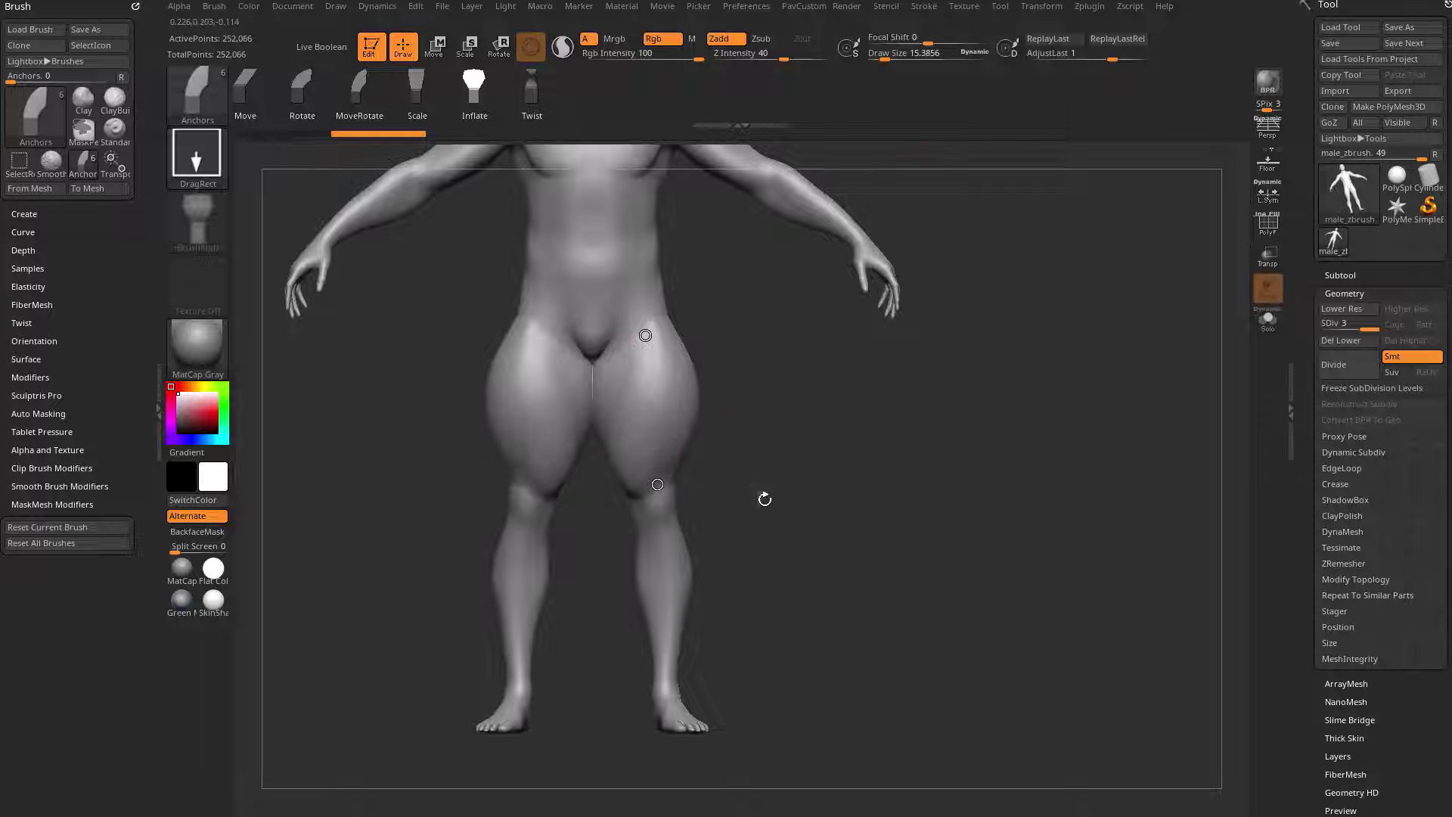
# - Set anchors at the male figure's knee and ankle from the side, and inflate the calves
pyautogui.keyDown('alt'); pyautogui.moveTo(765, 499); pyautogui.dragTo(743, 443); pyautogui.keyUp('alt')
pyautogui.keyDown('shift'); pyautogui.moveTo(724, 535); pyautogui.dragTo(640, 479); pyautogui.keyUp('shift')
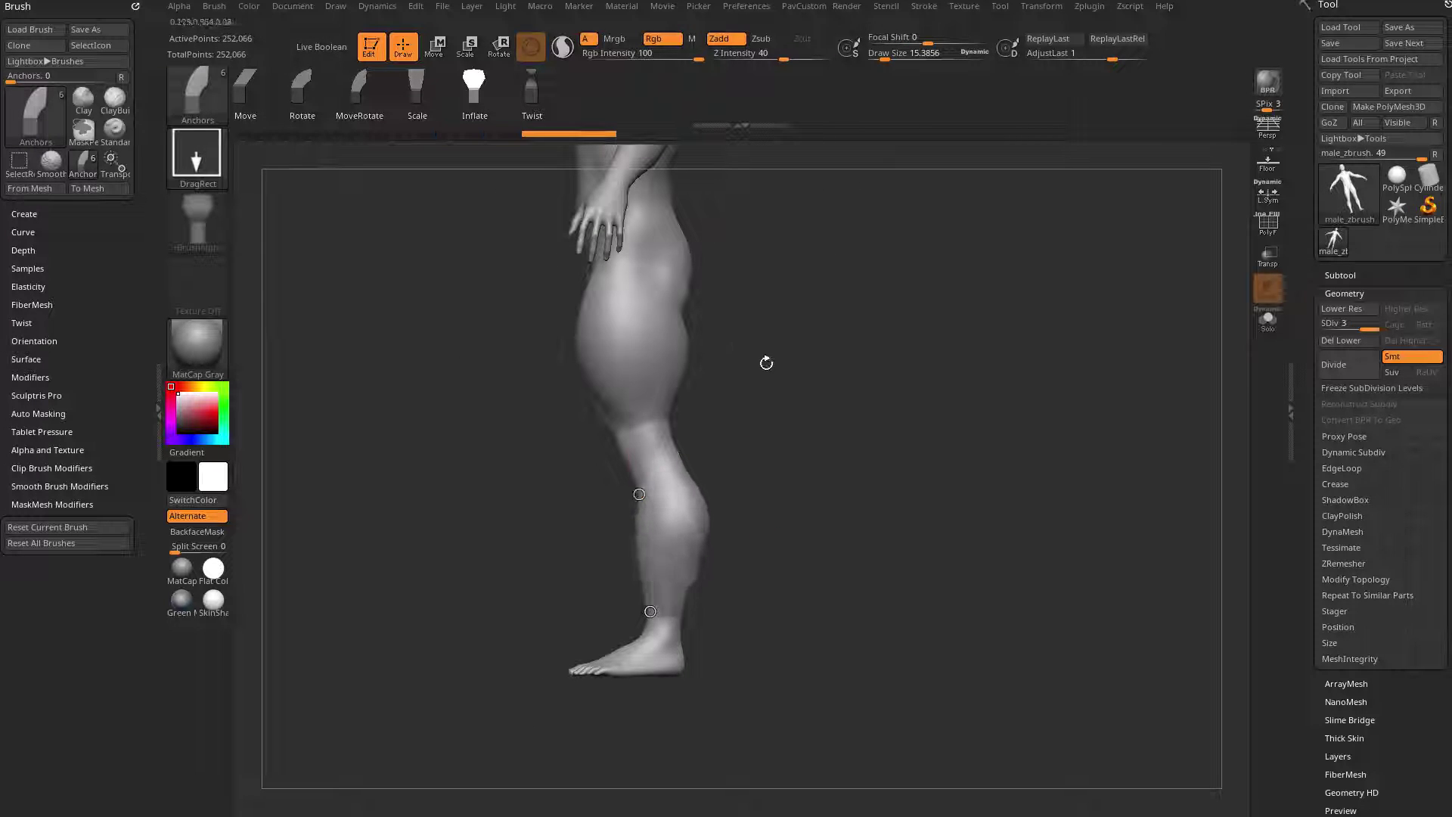
pyautogui.moveTo(765, 363); pyautogui.dragTo(824, 407)
pyautogui.moveTo(635, 415); pyautogui.dragTo(712, 458)
pyautogui.click(788, 514)
# - Place anchors at the male figure's elbow and wrist, and check the whole body from the front
pyautogui.keyDown('ctrl'); pyautogui.moveTo(924, 415); pyautogui.dragTo(1019, 253, button='right'); pyautogui.keyUp('ctrl')
pyautogui.keyDown('alt'); pyautogui.moveTo(914, 250); pyautogui.dragTo(955, 172, button='right'); pyautogui.keyUp('alt')
pyautogui.moveTo(955, 172)
pyautogui.keyDown('ctrl'); pyautogui.mouseDown(button='right')
pyautogui.moveTo(961, 308)
pyautogui.moveTo(907, 306)
pyautogui.moveTo(926, 361)
pyautogui.mouseUp(button='right'); pyautogui.keyUp('ctrl')
pyautogui.keyDown('alt'); pyautogui.moveTo(925, 361); pyautogui.dragTo(932, 336, button='right'); pyautogui.keyUp('alt')
pyautogui.moveTo(932, 336); pyautogui.dragTo(1004, 370)
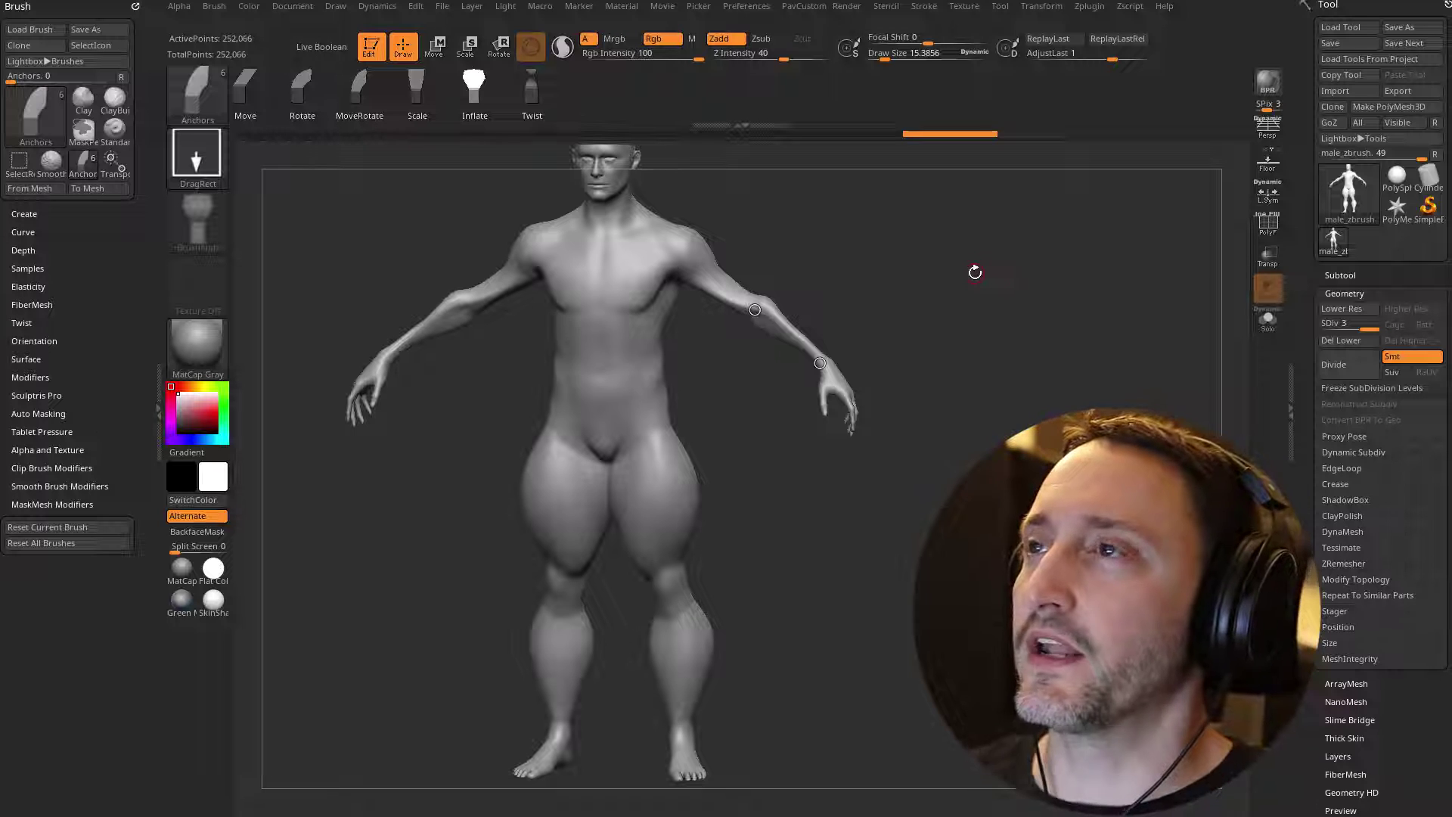
pyautogui.moveTo(922, 297)
pyautogui.mouseDown()
pyautogui.moveTo(970, 291)
pyautogui.moveTo(934, 264)
pyautogui.moveTo(997, 319)
pyautogui.moveTo(984, 302)
pyautogui.moveTo(1040, 267)
pyautogui.moveTo(992, 279)
pyautogui.moveTo(1024, 302)
pyautogui.moveTo(1014, 318)
pyautogui.moveTo(1034, 316)
pyautogui.mouseUp()
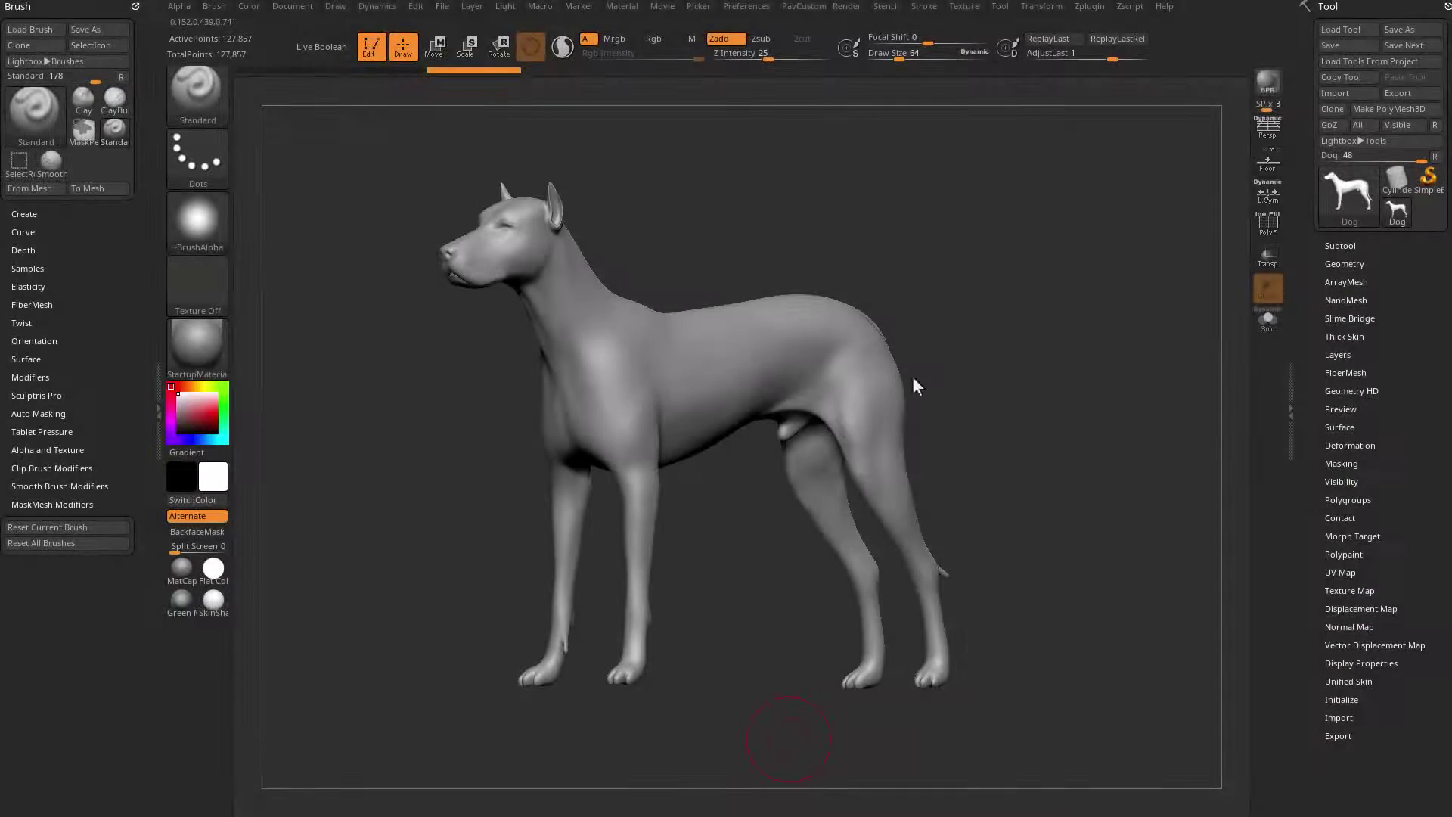
# - Select the Anchors brush for the unposed dog model
pyautogui.moveTo(1012, 269)
pyautogui.keyDown('alt'); pyautogui.mouseDown()
pyautogui.moveTo(969, 246)
pyautogui.moveTo(1090, 253)
pyautogui.mouseUp(); pyautogui.keyUp('alt')
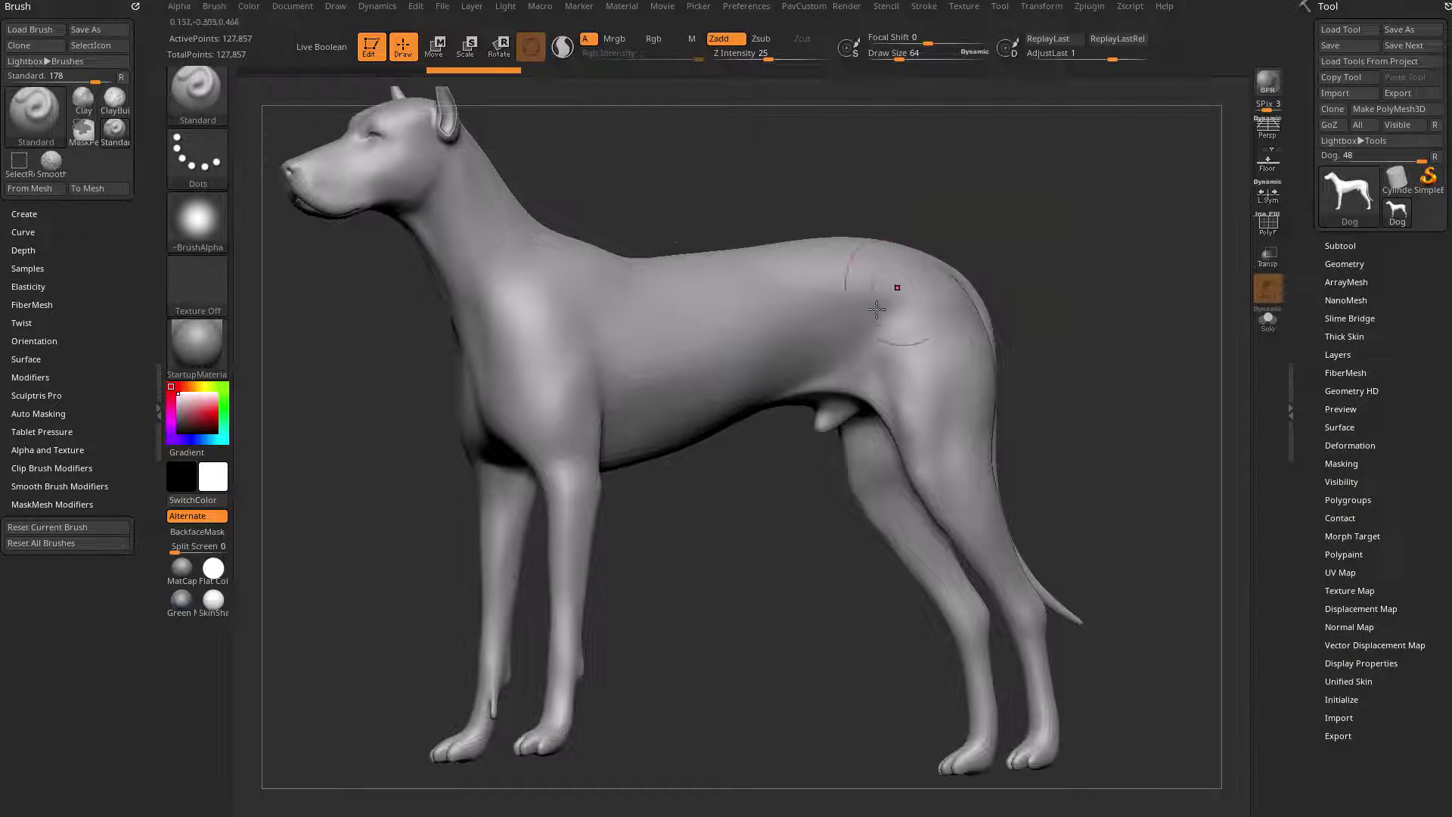
pyautogui.press('b')
pyautogui.press('a')
pyautogui.press('n')
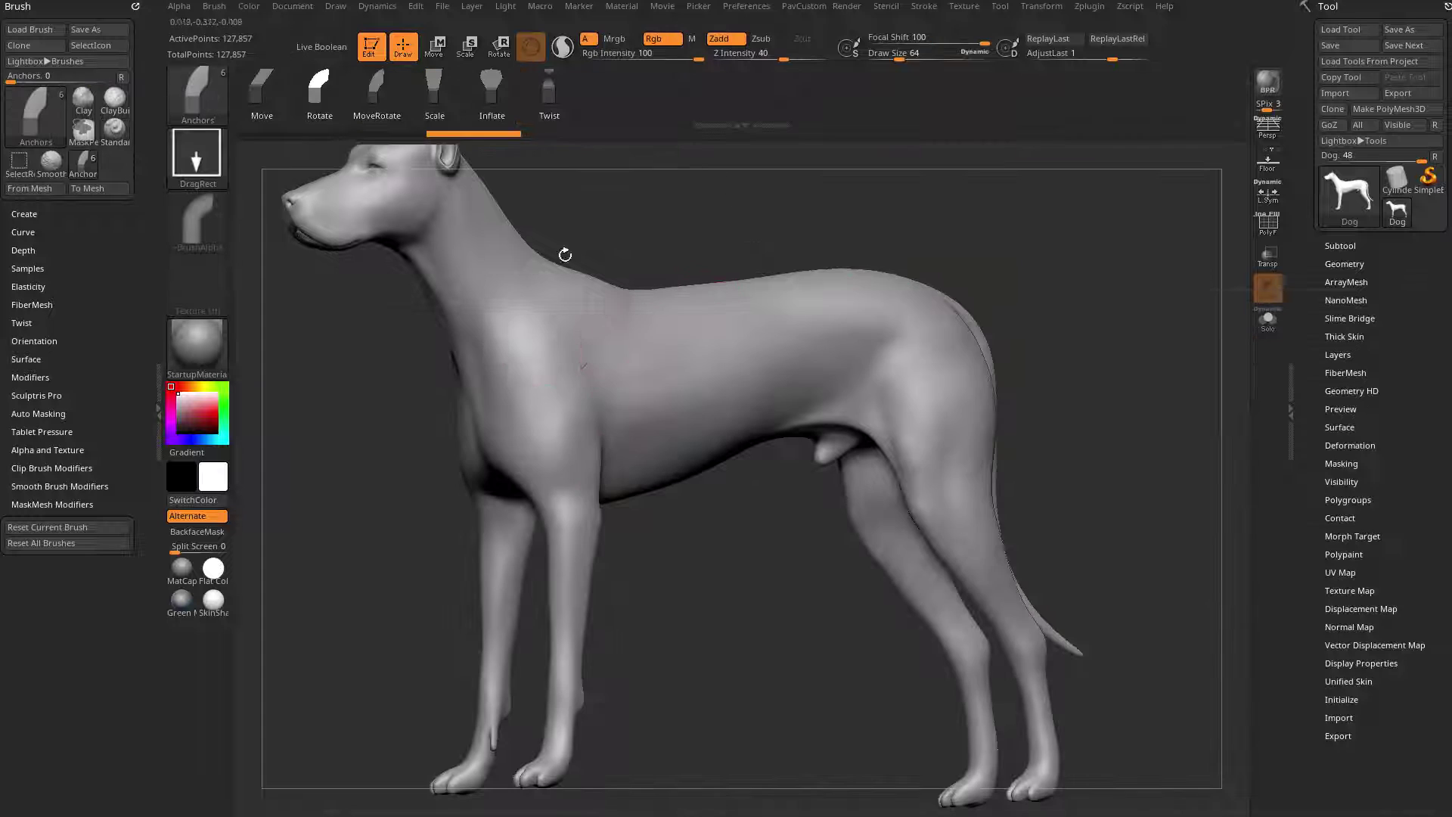
# - Turn the dog to a side view and place an anchor at the front leg's elbow
pyautogui.keyDown('alt'); pyautogui.moveTo(776, 215); pyautogui.dragTo(767, 178); pyautogui.keyUp('alt')
pyautogui.moveTo(615, 218)
pyautogui.mouseDown()
pyautogui.moveTo(674, 168)
pyautogui.moveTo(655, 175)
pyautogui.mouseUp()
pyautogui.moveTo(605, 489); pyautogui.dragTo(616, 495)
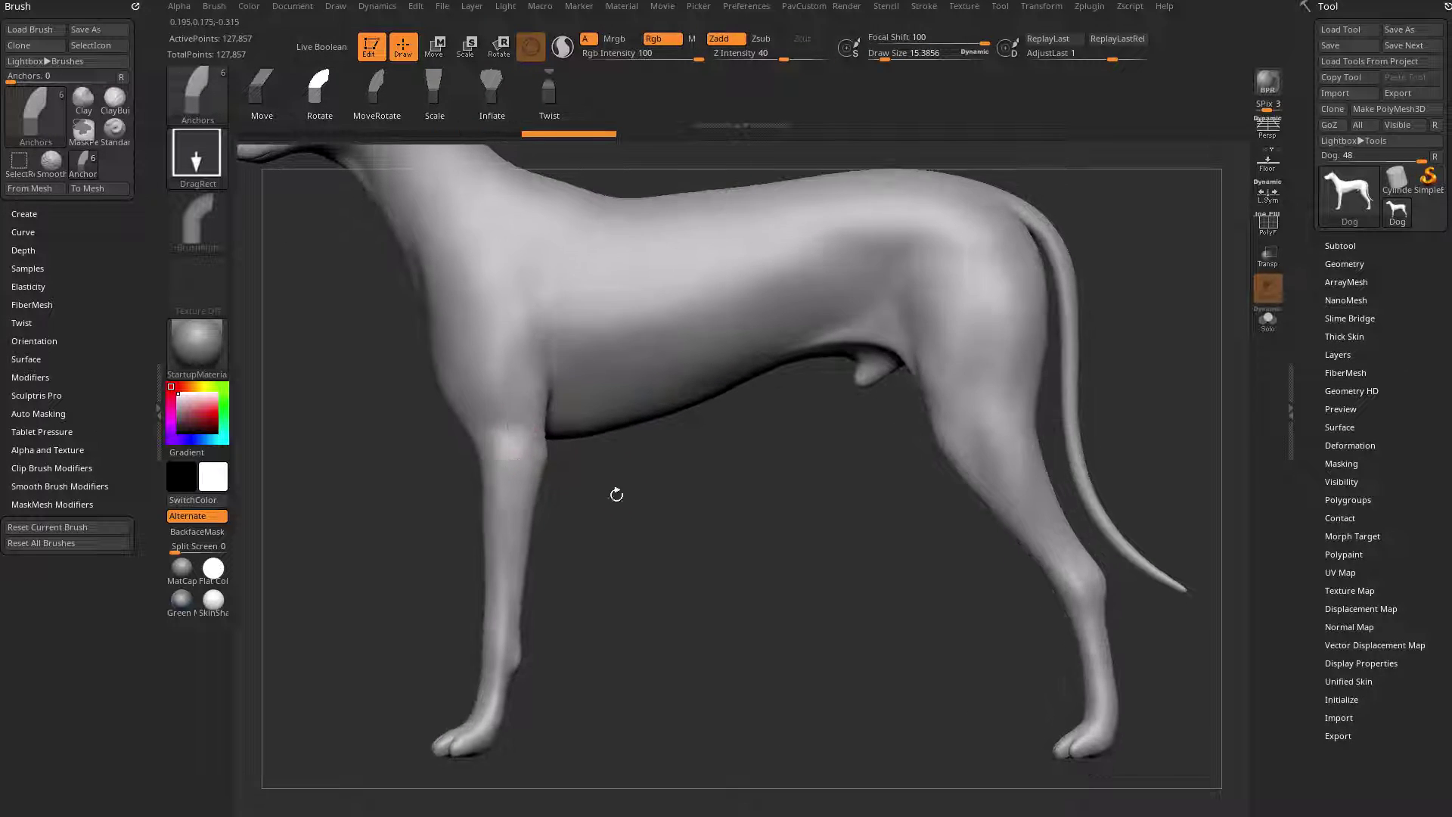
pyautogui.moveTo(503, 466); pyautogui.dragTo(499, 462)
pyautogui.keyDown('alt'); pyautogui.moveTo(806, 511); pyautogui.dragTo(719, 529); pyautogui.keyUp('alt')
pyautogui.hotkey('ctrl', 'z')
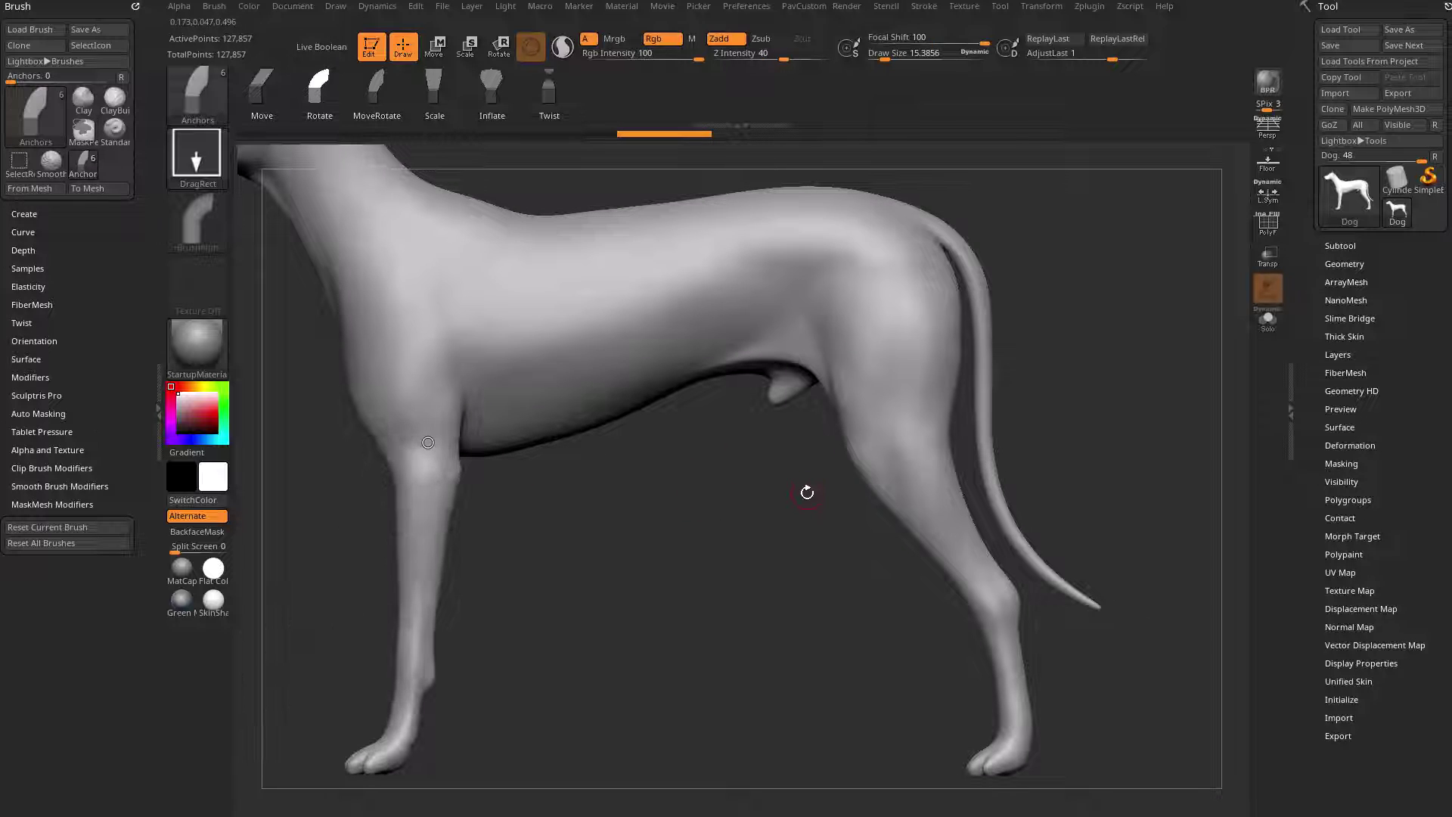
# - Activate the transpose gizmo and mask the dog along its hind leg, leaving only the lower part of that leg unmasked
pyautogui.press('w')
pyautogui.keyDown('alt'); pyautogui.moveTo(744, 534); pyautogui.dragTo(628, 543); pyautogui.keyUp('alt')
pyautogui.keyDown('ctrl'); pyautogui.moveTo(778, 346); pyautogui.dragTo(797, 518); pyautogui.keyUp('ctrl')
pyautogui.keyDown('ctrl'); pyautogui.moveTo(807, 492); pyautogui.dragTo(812, 540); pyautogui.keyUp('ctrl')
pyautogui.keyDown('alt'); pyautogui.moveTo(1069, 459); pyautogui.dragTo(1058, 425); pyautogui.keyUp('alt')
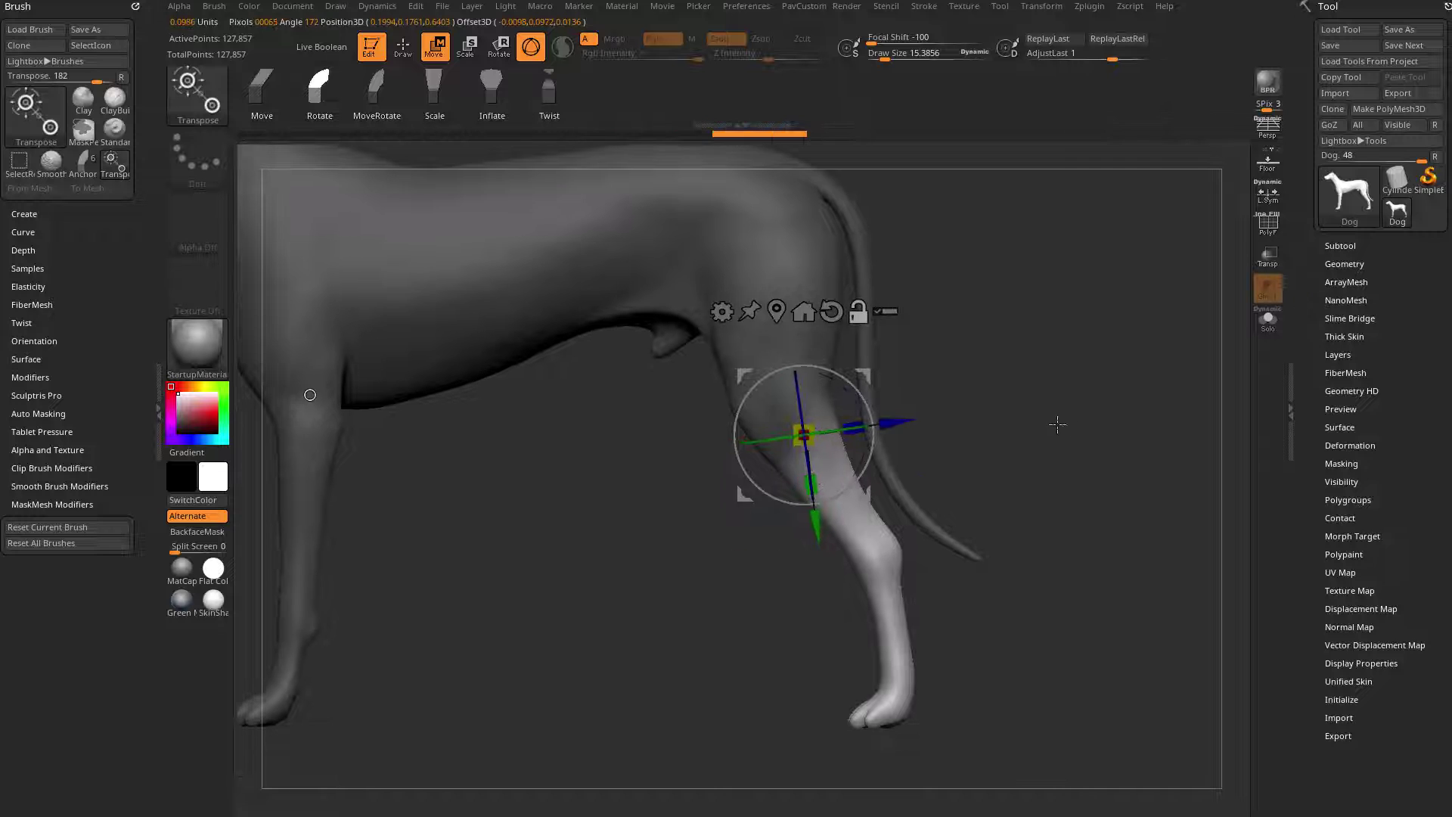
# - Try to bend the dog's hind leg forward by rotating the unmasked part with the gizmo pivot placed at the knee
pyautogui.moveTo(803, 435)
pyautogui.keyDown('alt'); pyautogui.mouseDown()
pyautogui.moveTo(618, 519)
pyautogui.moveTo(832, 495)
pyautogui.moveTo(807, 463)
pyautogui.mouseUp(); pyautogui.keyUp('alt')
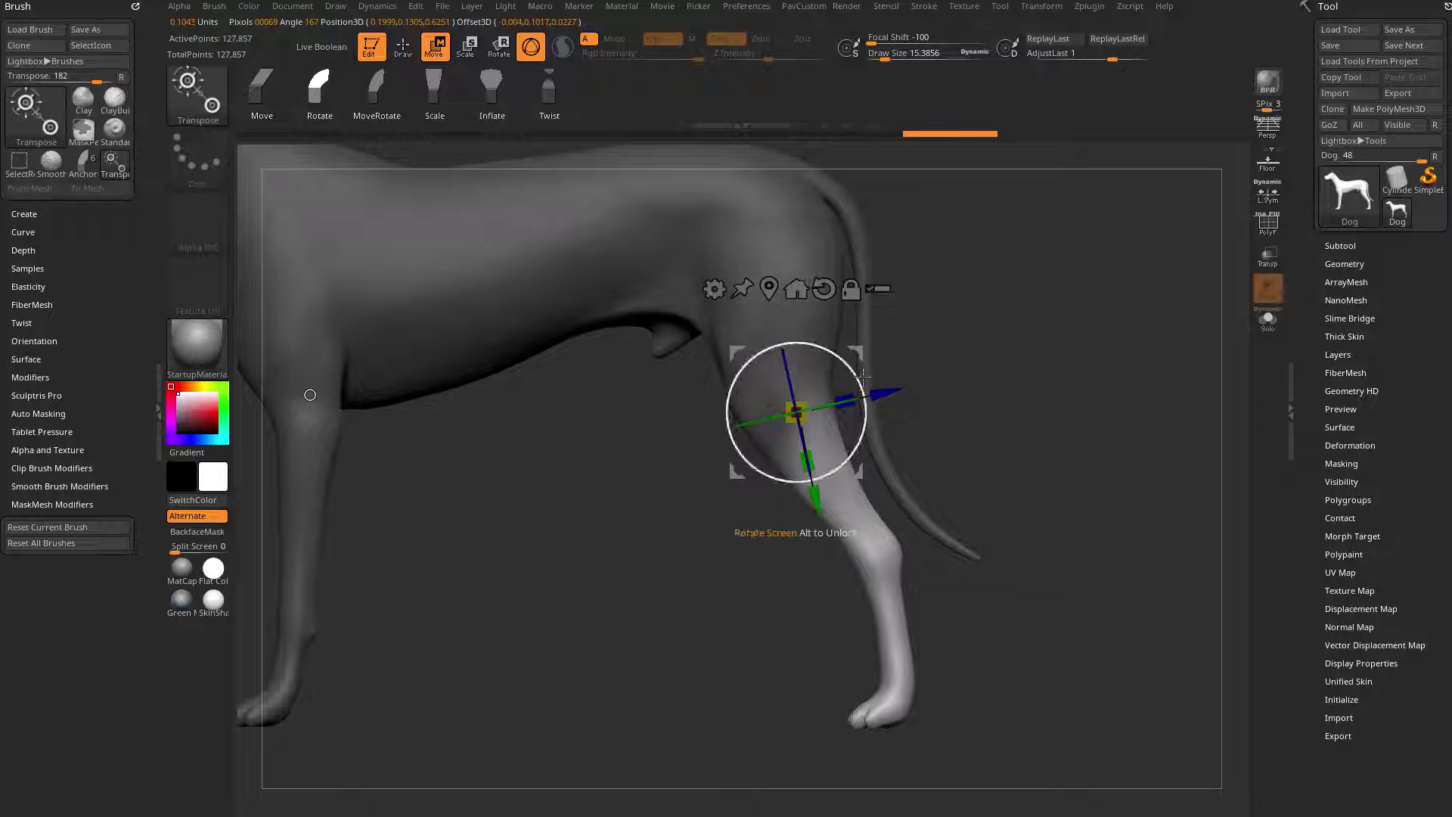
pyautogui.keyDown('alt'); pyautogui.moveTo(796, 412); pyautogui.dragTo(648, 494); pyautogui.keyUp('alt')
pyautogui.click(777, 427)
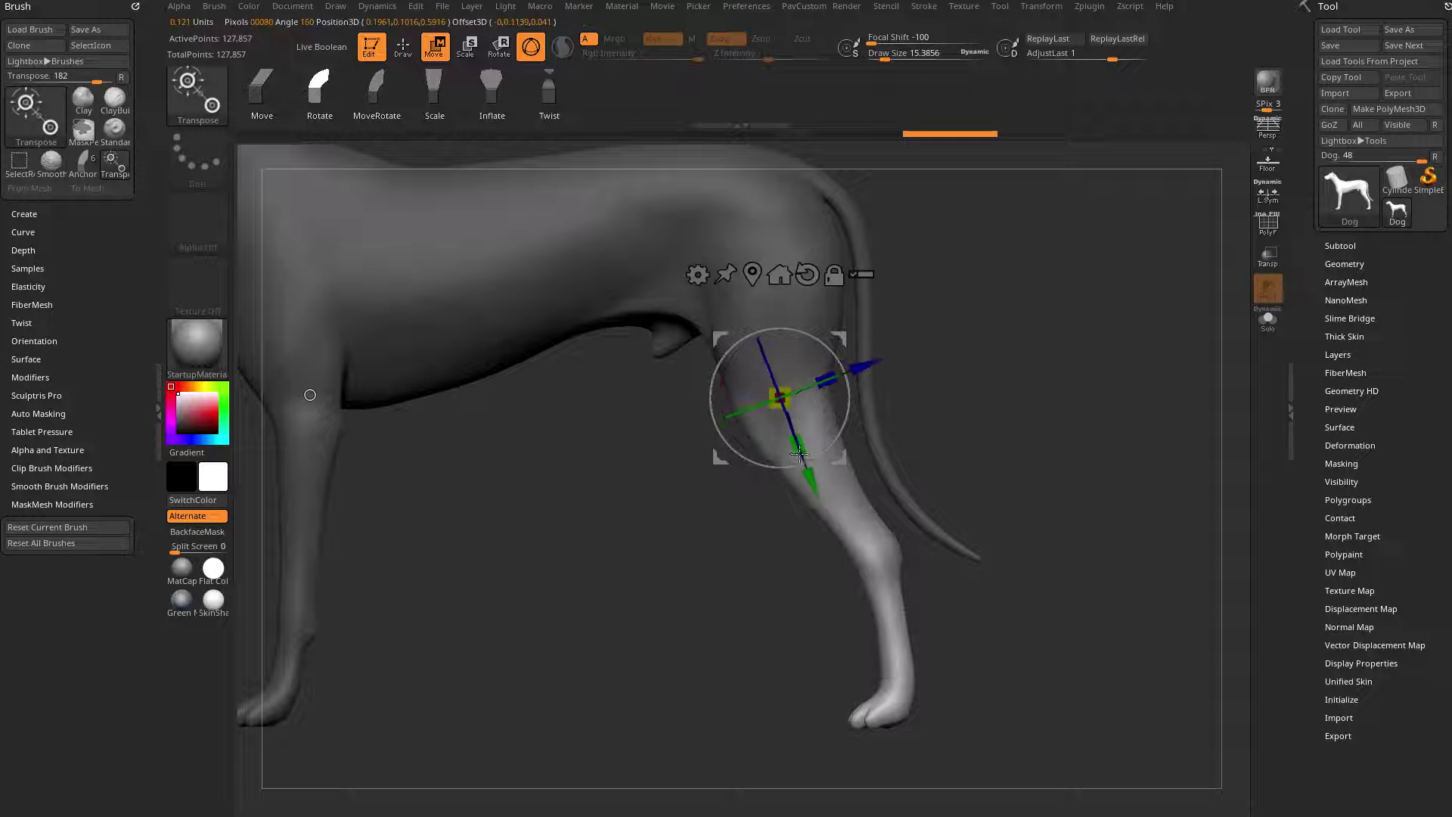
pyautogui.click(787, 405)
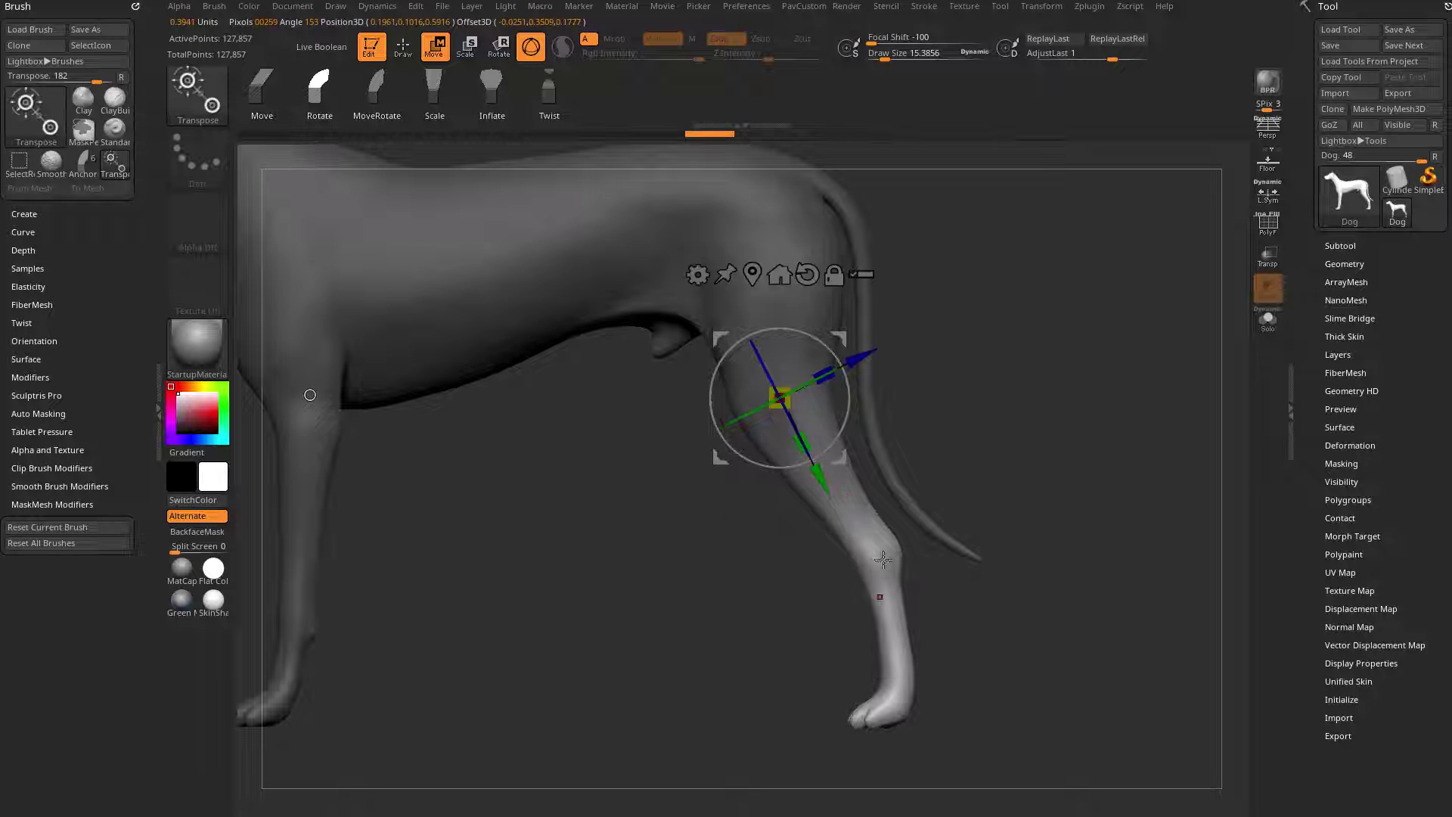
pyautogui.keyDown('alt'); pyautogui.moveTo(842, 460); pyautogui.dragTo(885, 554); pyautogui.keyUp('alt')
pyautogui.moveTo(846, 427); pyautogui.dragTo(889, 501)
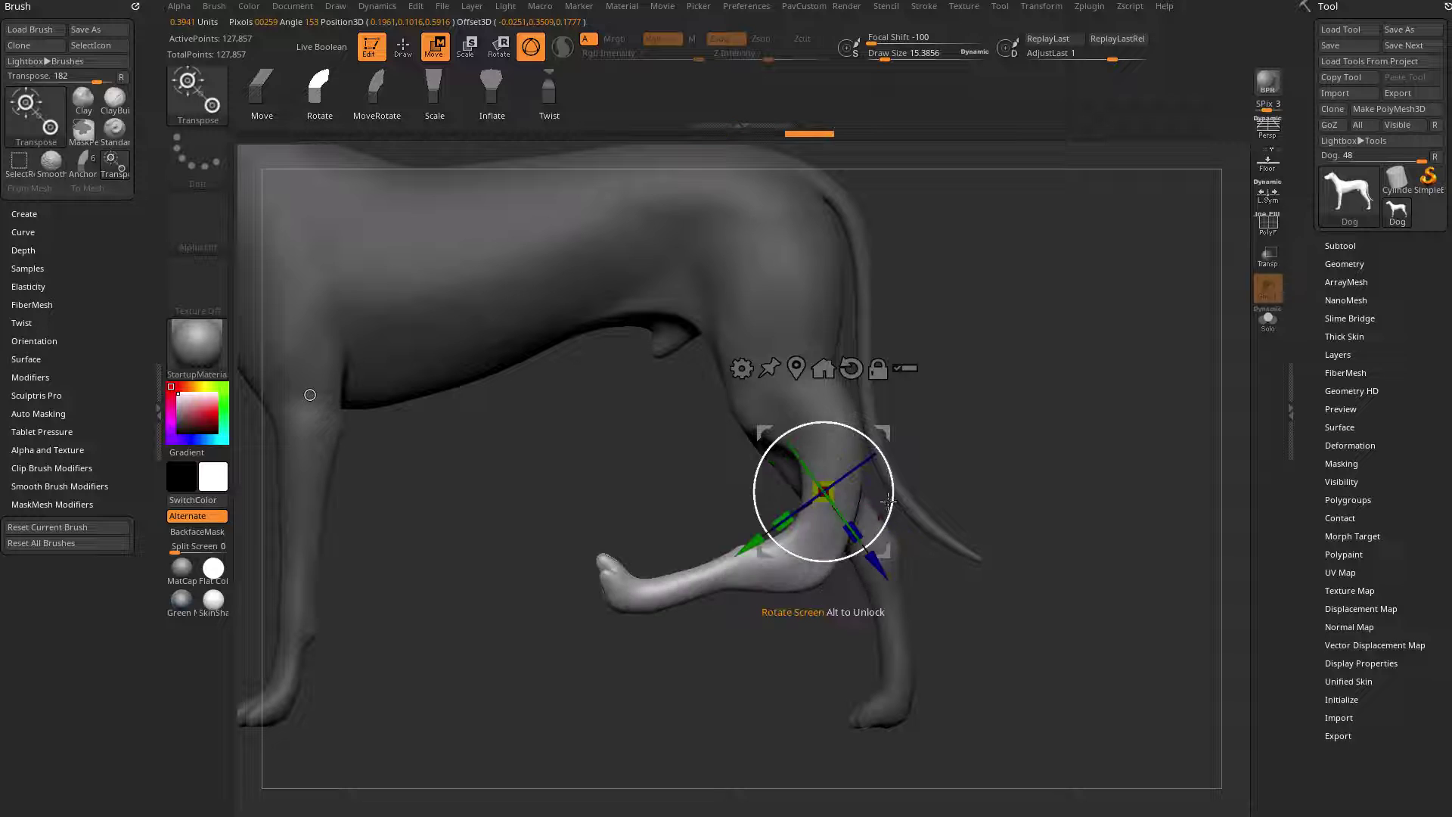
pyautogui.hotkey('ctrl', 'z')
# - Replace the hind leg mask with one that leaves only the dog's lower front leg unmasked
pyautogui.keyDown('ctrl'); pyautogui.moveTo(1002, 434); pyautogui.dragTo(983, 378, button='right'); pyautogui.keyUp('ctrl')
pyautogui.keyDown('ctrl'); pyautogui.moveTo(524, 408); pyautogui.dragTo(531, 551); pyautogui.keyUp('ctrl')
pyautogui.keyDown('ctrl'); pyautogui.moveTo(836, 388); pyautogui.dragTo(845, 516); pyautogui.keyUp('ctrl')
pyautogui.keyDown('ctrl'); pyautogui.moveTo(520, 420); pyautogui.dragTo(531, 541); pyautogui.keyUp('ctrl')
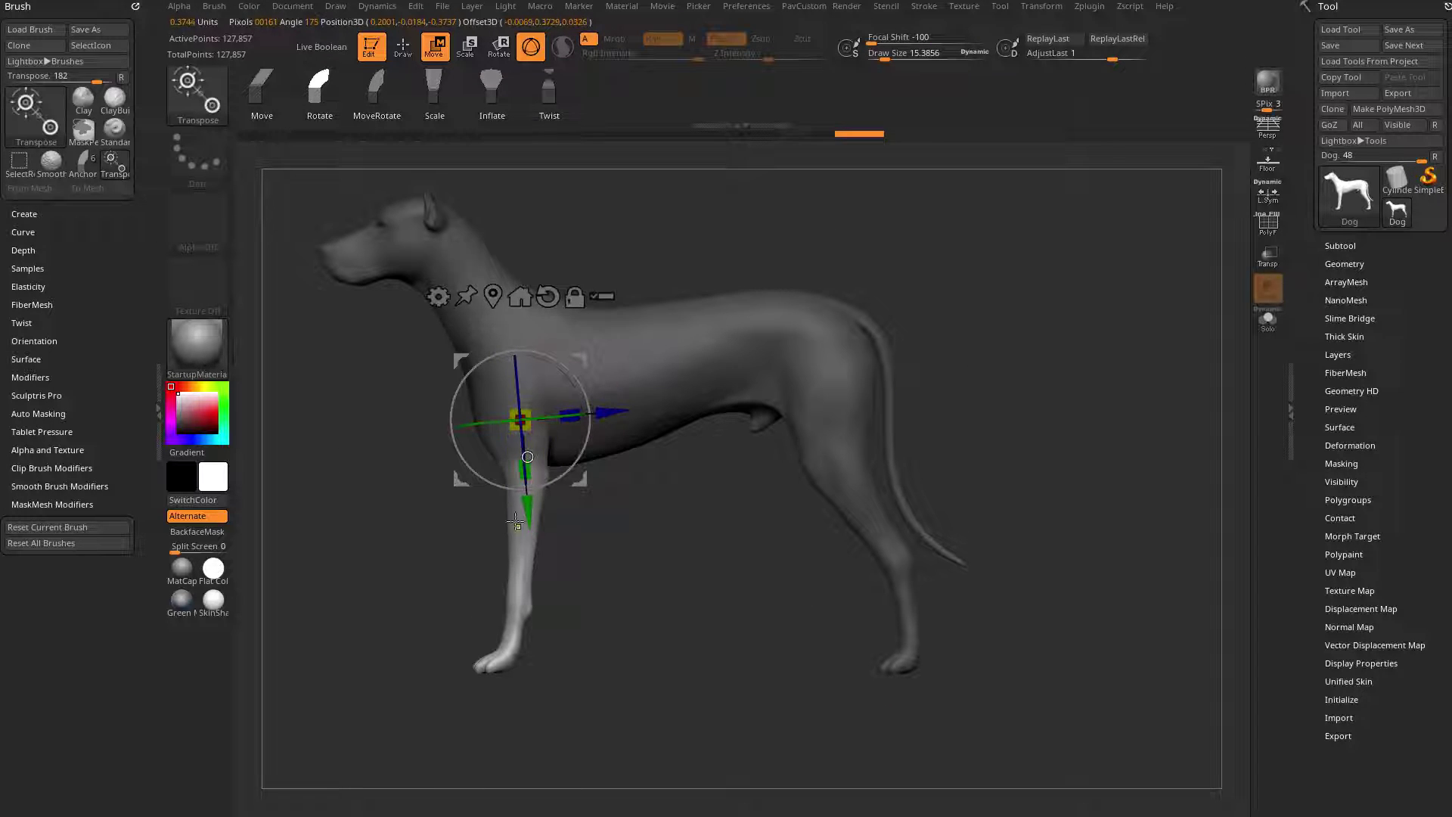
# - Try to bend the dog's front leg backward by rotating it with the gizmo placed slightly below the elbow
pyautogui.keyDown('alt'); pyautogui.moveTo(694, 576); pyautogui.dragTo(649, 536, button='right'); pyautogui.keyUp('alt')
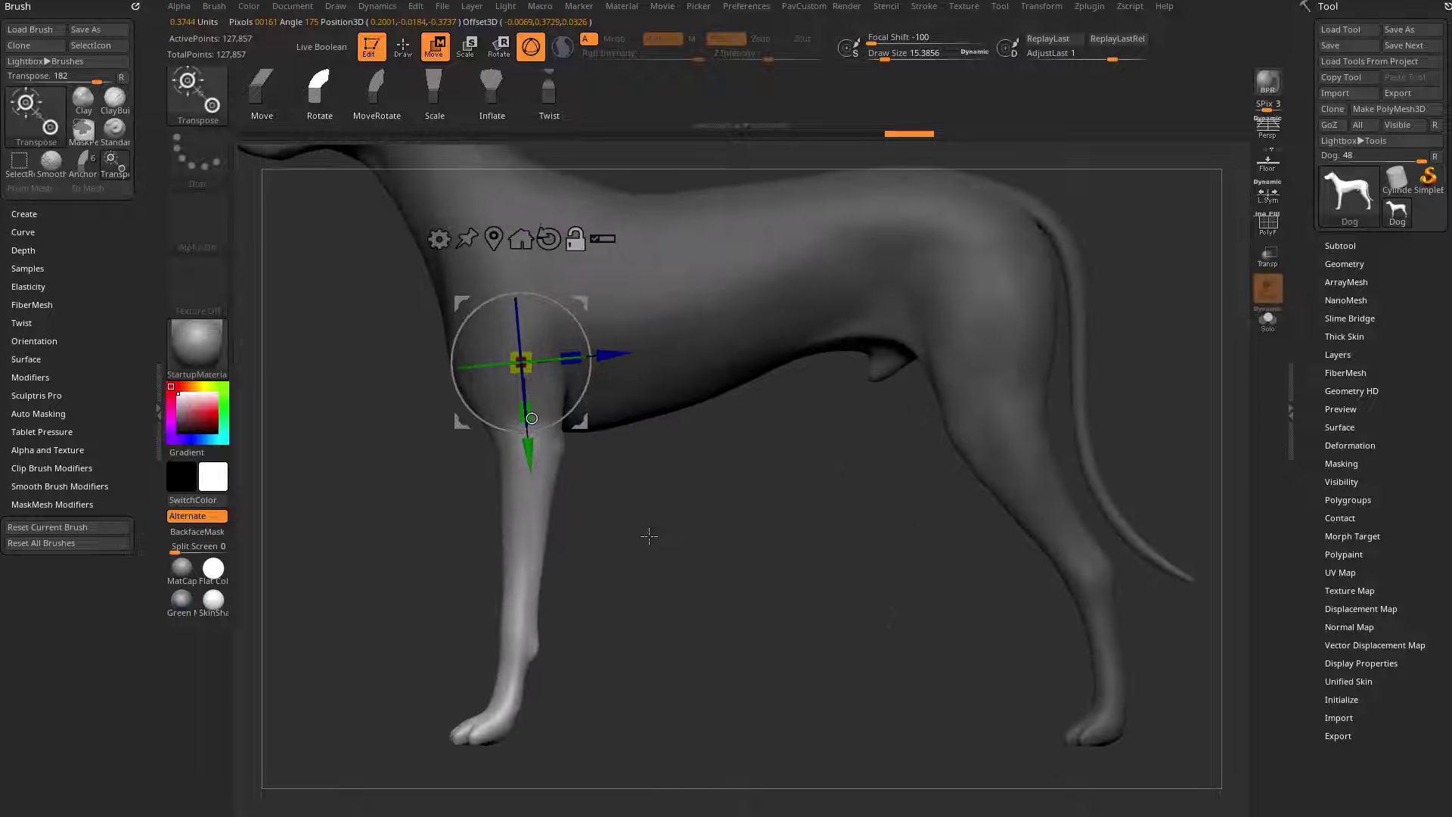
pyautogui.click(548, 454)
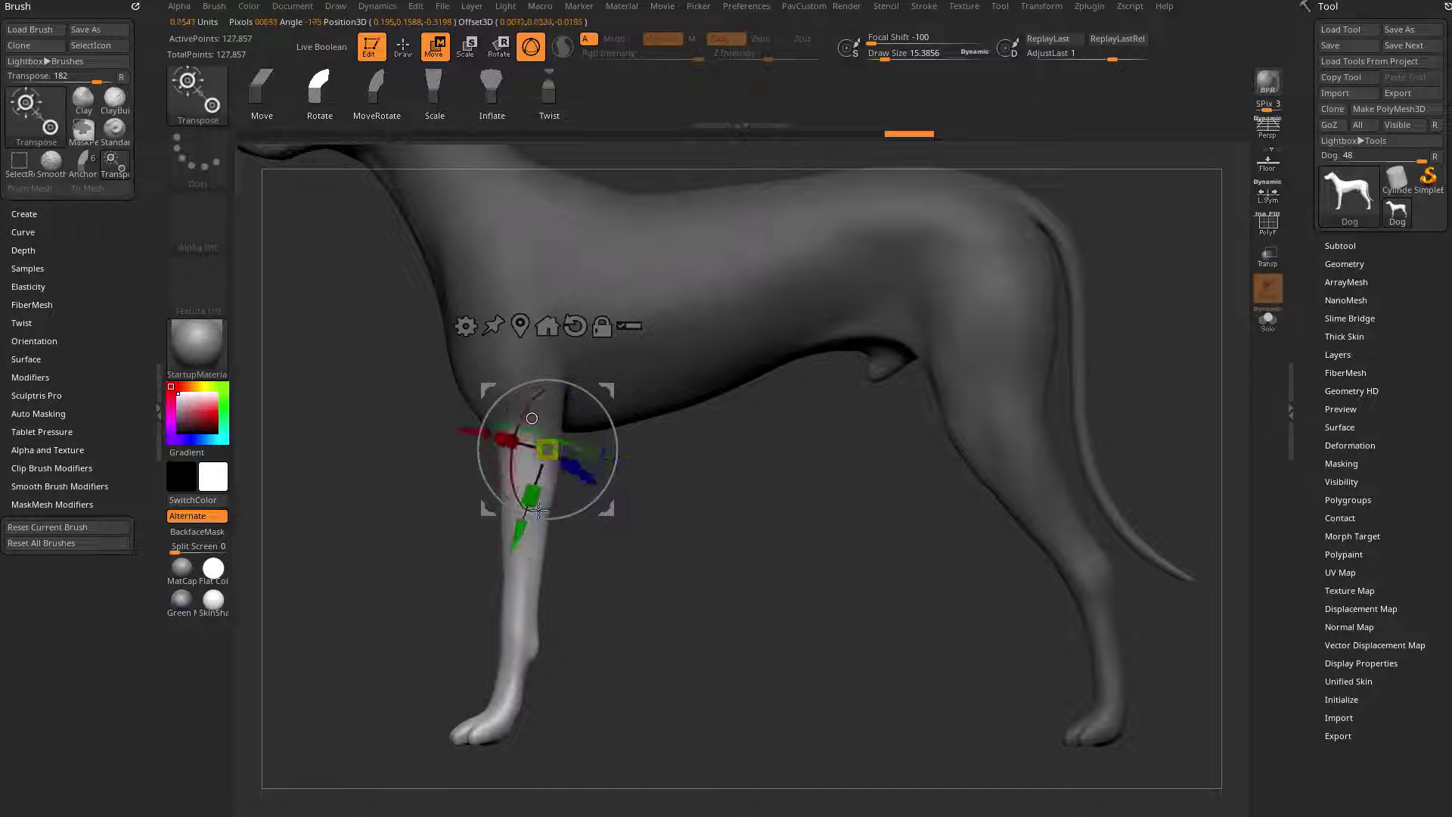
pyautogui.moveTo(539, 510)
pyautogui.keyDown('alt'); pyautogui.mouseDown()
pyautogui.moveTo(528, 474)
pyautogui.moveTo(529, 525)
pyautogui.moveTo(531, 464)
pyautogui.moveTo(530, 491)
pyautogui.mouseUp(); pyautogui.keyUp('alt')
pyautogui.keyDown('shift'); pyautogui.moveTo(661, 564); pyautogui.dragTo(612, 511); pyautogui.keyUp('shift')
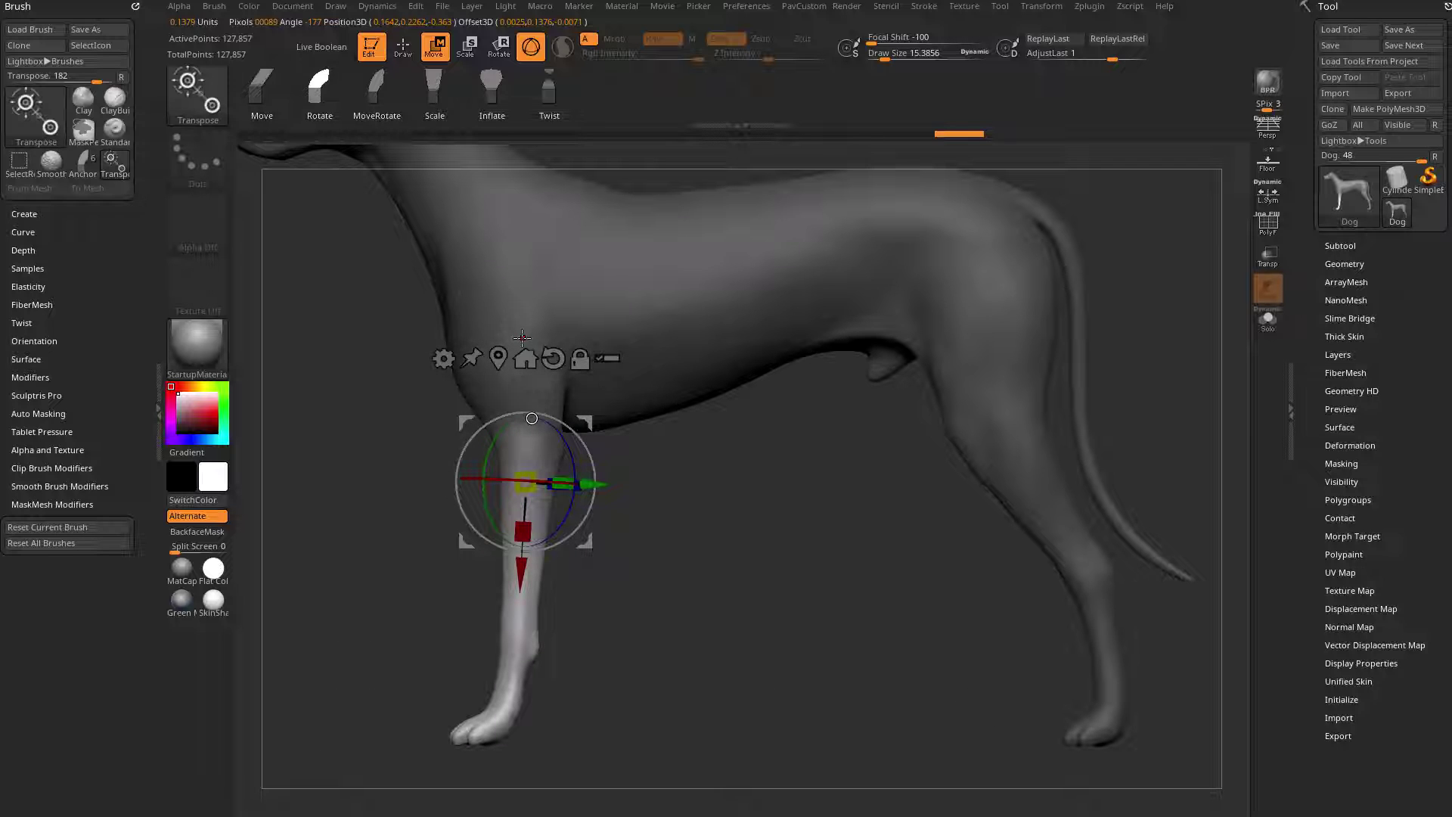
pyautogui.moveTo(576, 428); pyautogui.dragTo(530, 412)
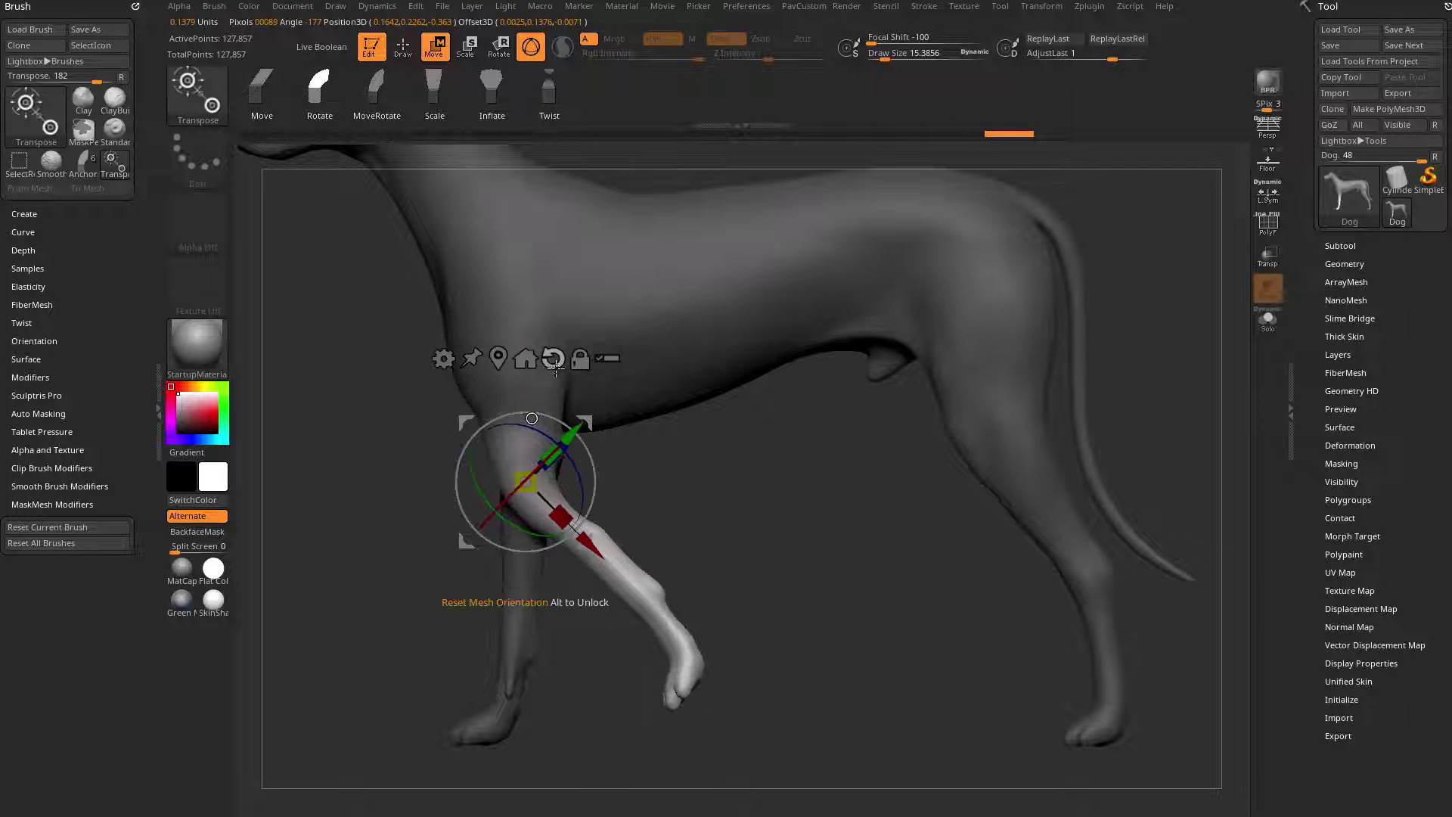
pyautogui.hotkey('ctrl', 'z')
# - Try to center the gizmo on the front leg's elbow using front and side views, and shift it clear of the leg
pyautogui.click(534, 437)
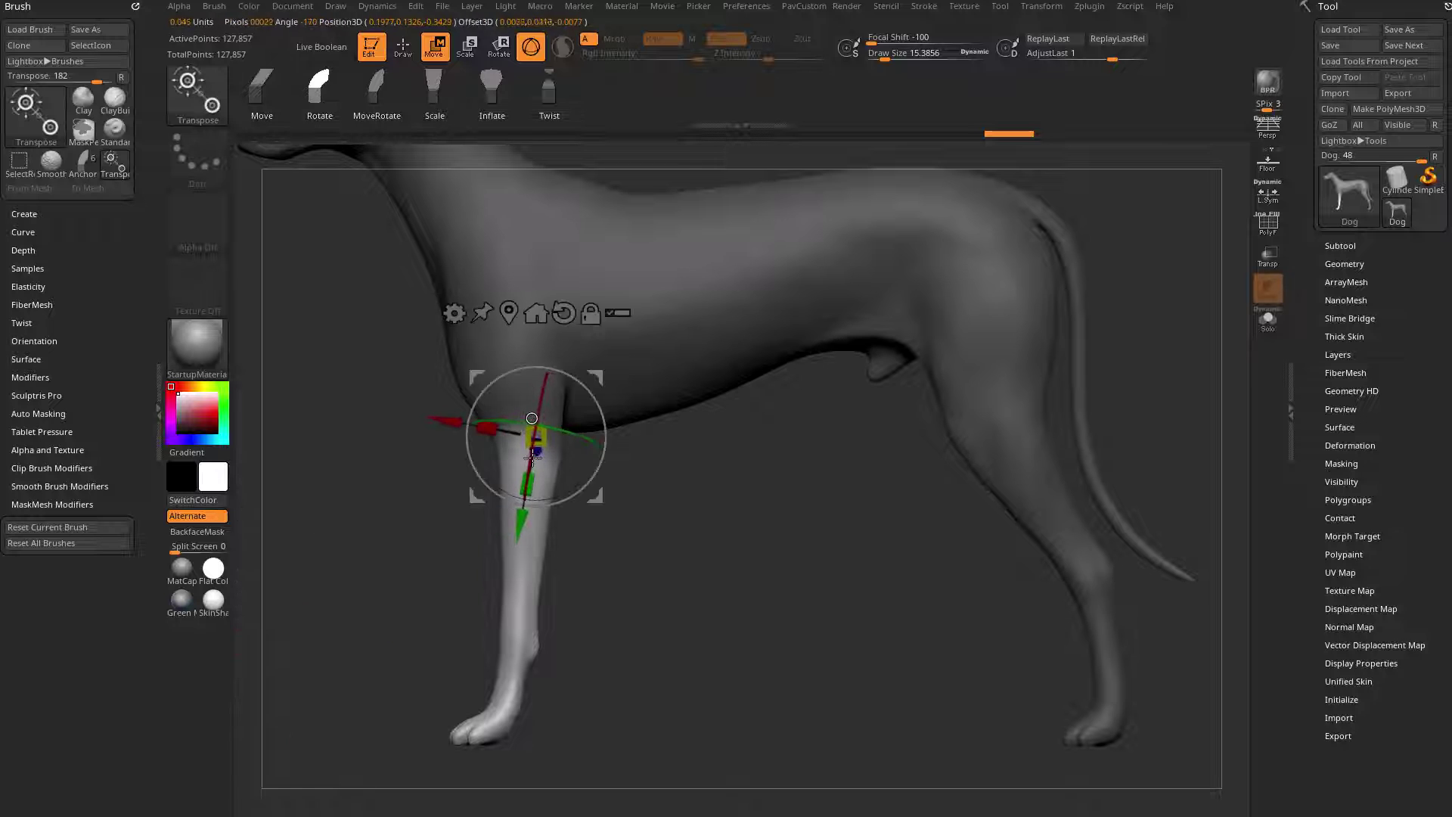
pyautogui.keyDown('shift'); pyautogui.moveTo(696, 481); pyautogui.dragTo(712, 486); pyautogui.keyUp('shift')
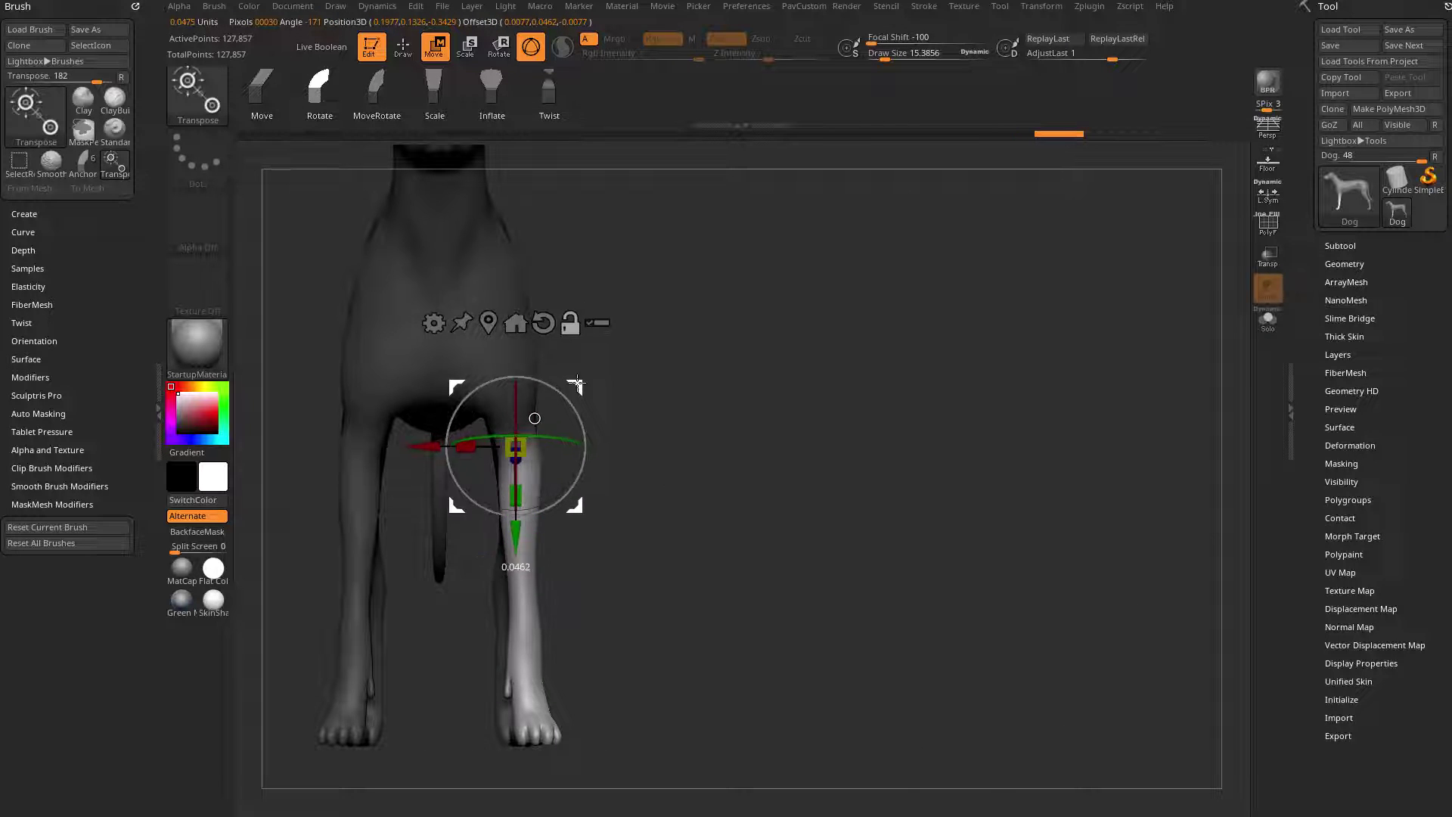
pyautogui.keyDown('shift'); pyautogui.moveTo(677, 408); pyautogui.dragTo(692, 414); pyautogui.keyUp('shift')
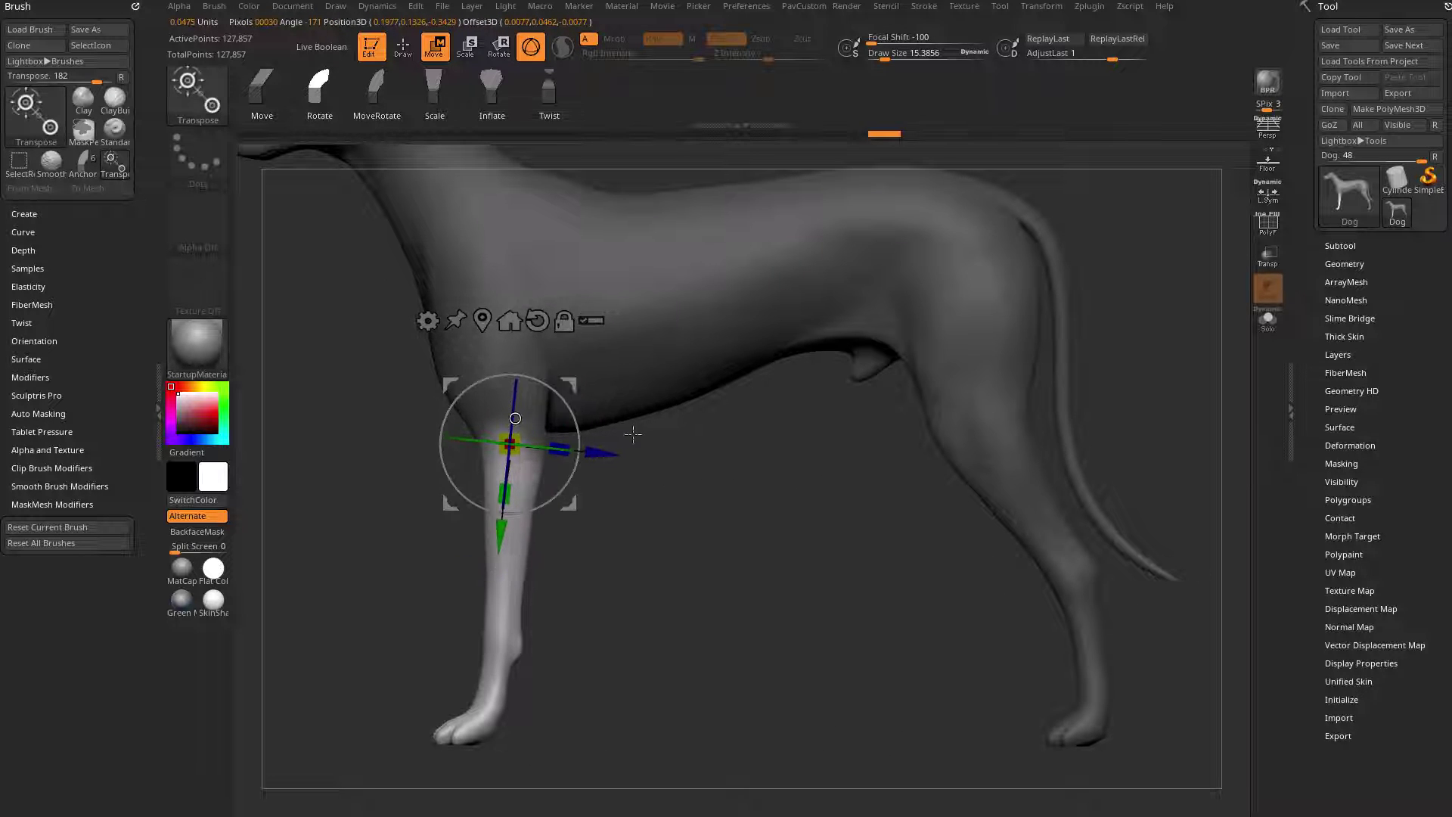
pyautogui.moveTo(554, 390); pyautogui.dragTo(369, 565)
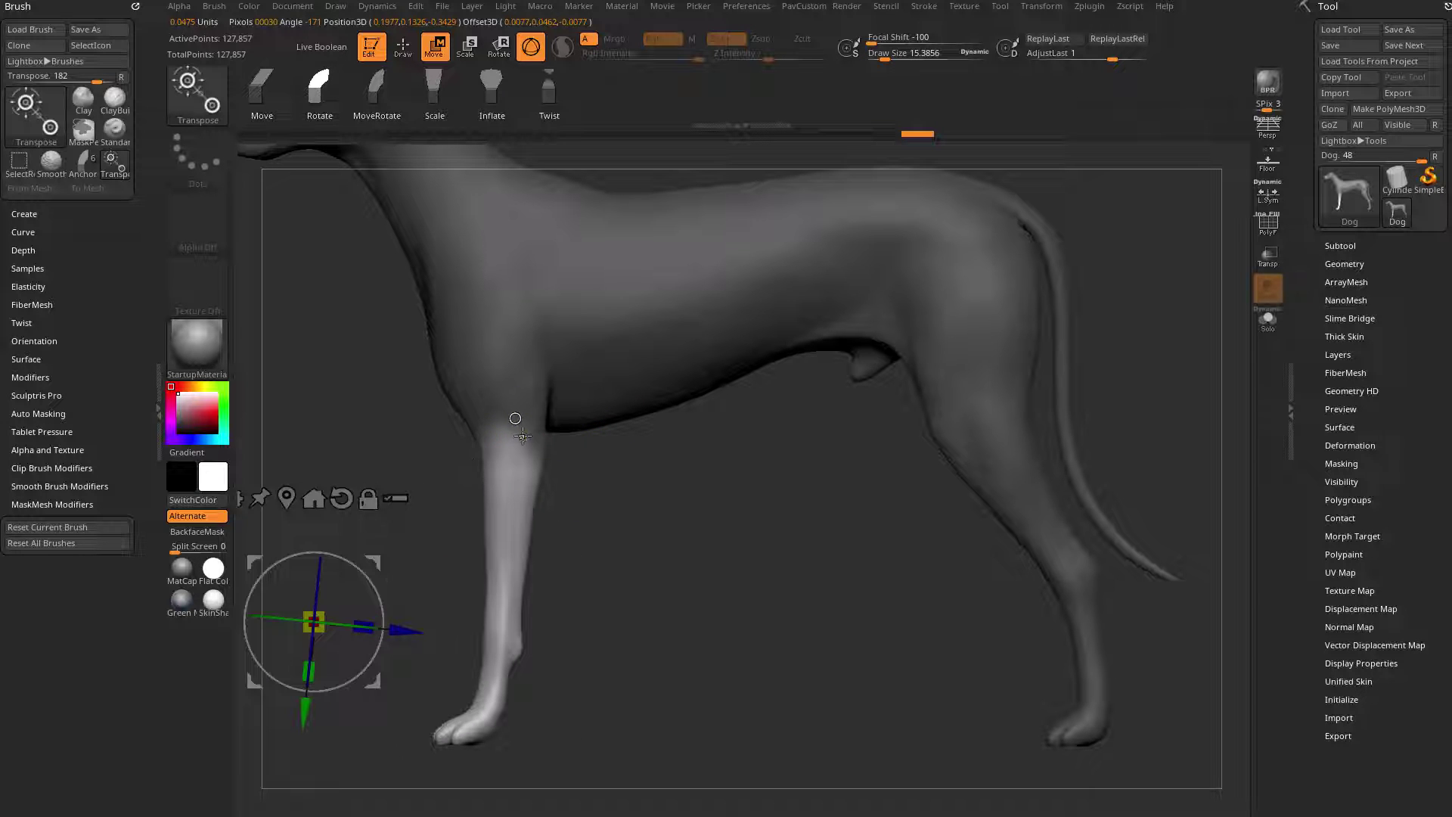
# - Place the gizmo back at the front leg's elbow and rotate the lower leg backward
pyautogui.keyDown('alt'); pyautogui.click(525, 431); pyautogui.keyUp('alt')
pyautogui.click(522, 472)
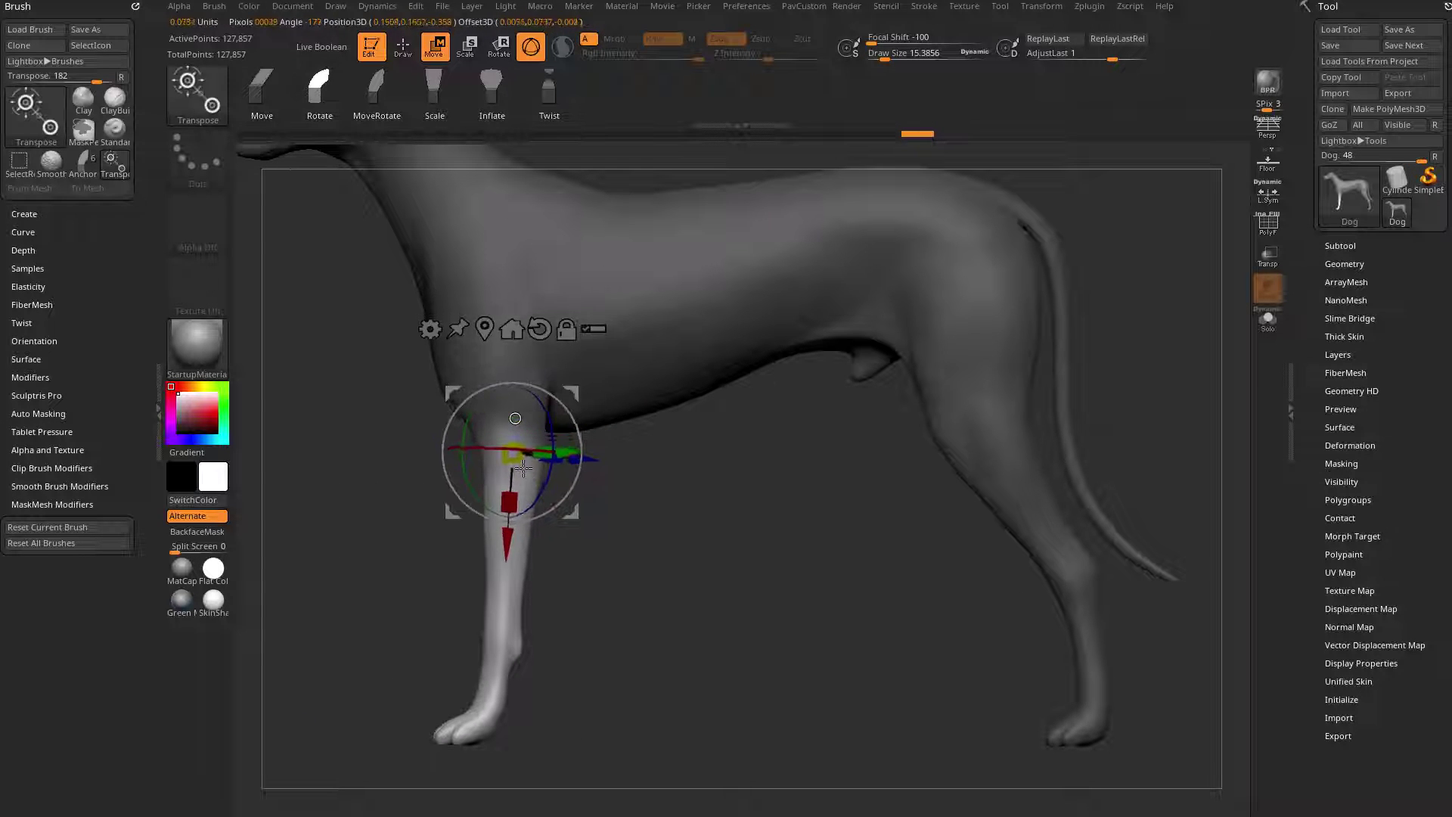
pyautogui.keyDown('alt'); pyautogui.moveTo(523, 472); pyautogui.dragTo(523, 478); pyautogui.keyUp('alt')
pyautogui.keyDown('shift'); pyautogui.moveTo(605, 530); pyautogui.dragTo(676, 530); pyautogui.keyUp('shift')
pyautogui.keyDown('shift'); pyautogui.moveTo(776, 450); pyautogui.dragTo(700, 449); pyautogui.keyUp('shift')
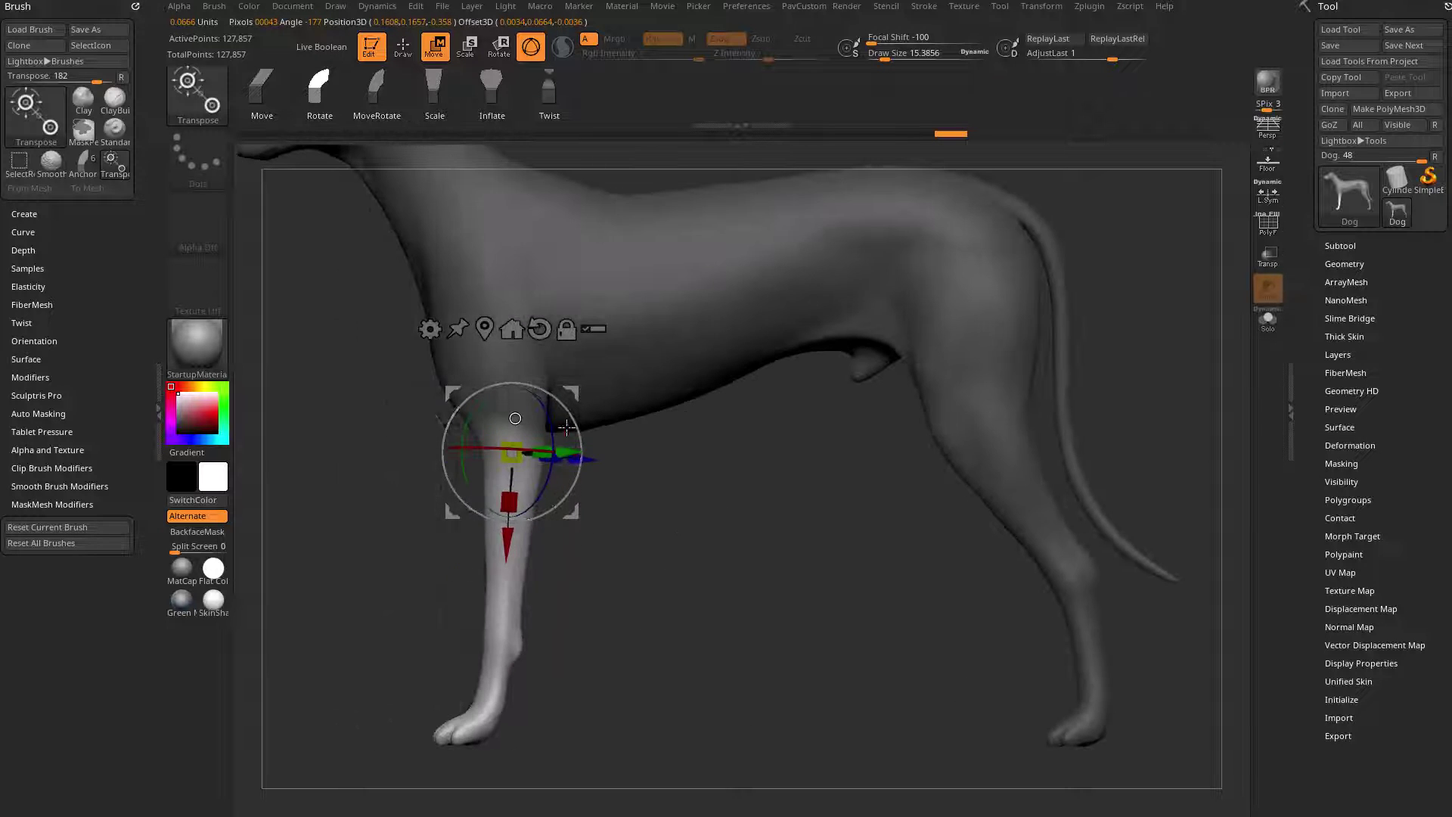
pyautogui.moveTo(575, 420); pyautogui.dragTo(516, 375)
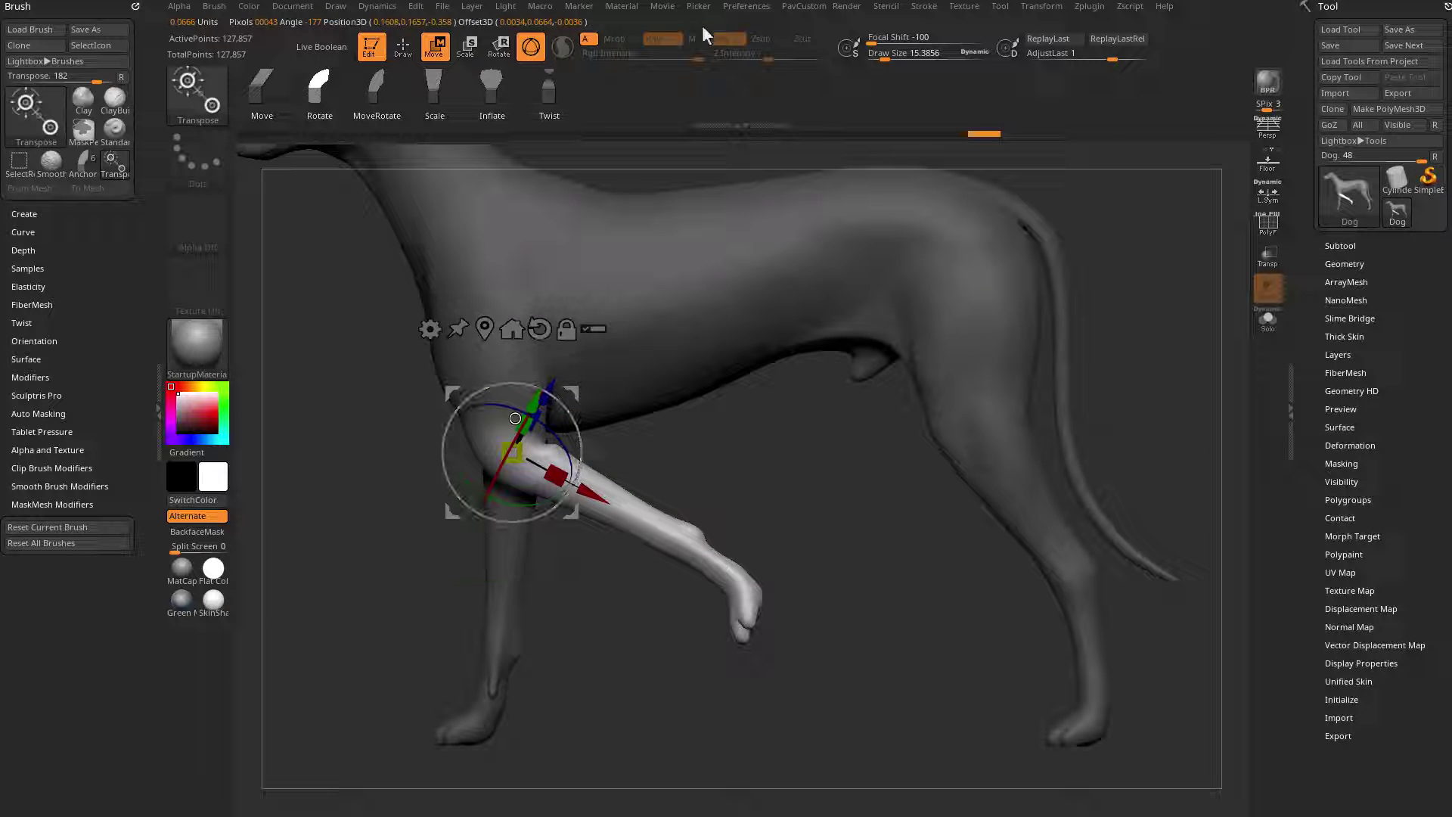